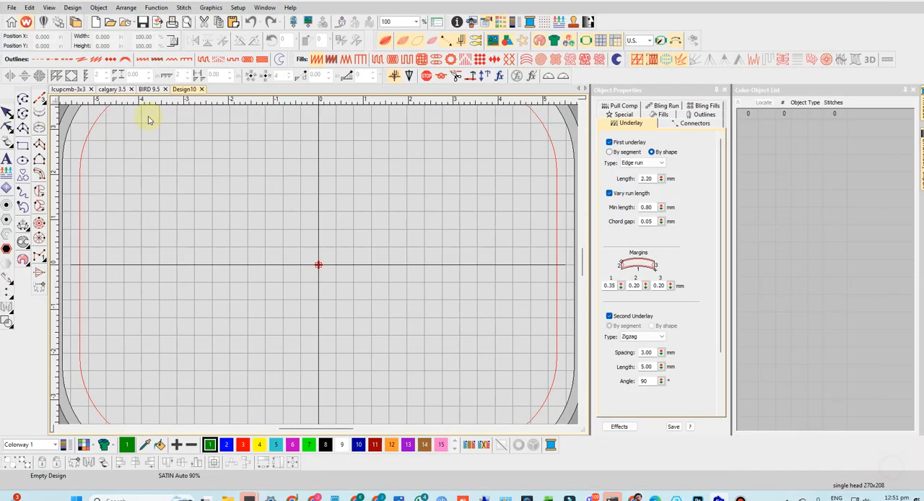
# - Import the bbq chicken logo graphic "b176632c-8c81-4a56-84ec-65feb67e839b (1).jpg" from Downloads into the empty design
pyautogui.click(12, 7)
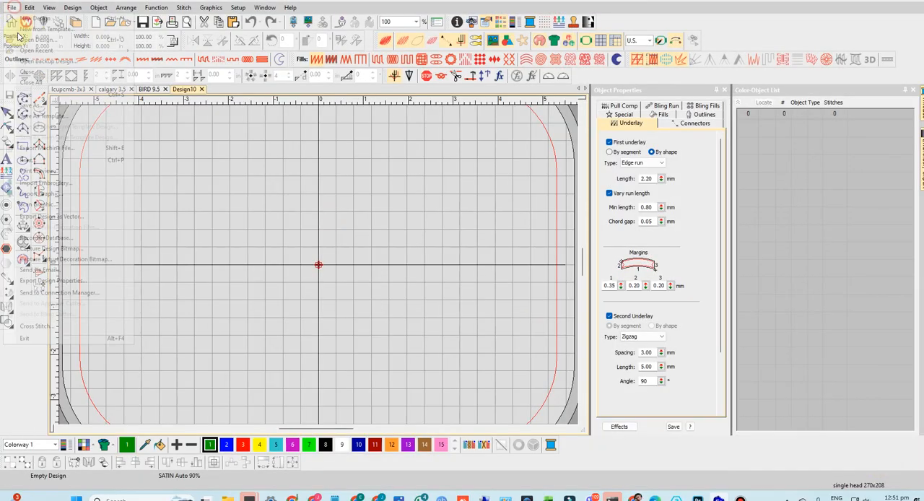
pyautogui.click(73, 203)
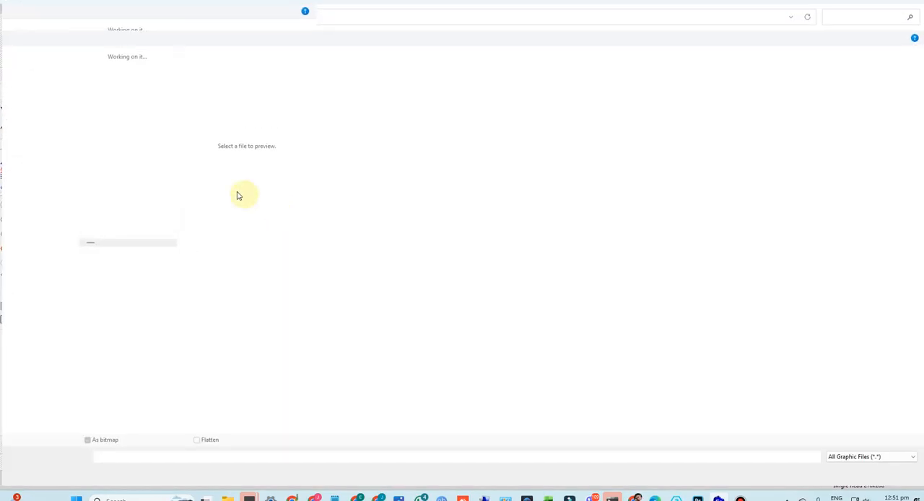
pyautogui.click(148, 133)
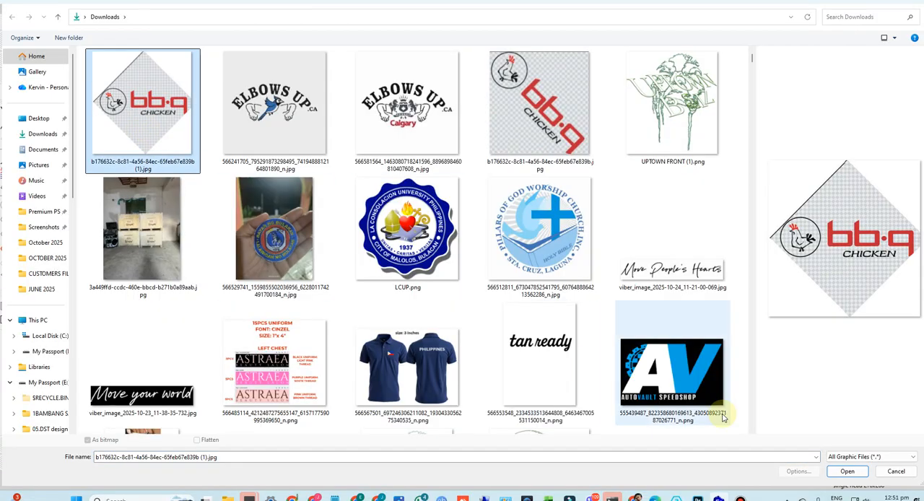
pyautogui.click(847, 471)
# - Scale the imported logo bitmap proportionally to a width of 3.800 in
pyautogui.scroll(-2, 309, 267)
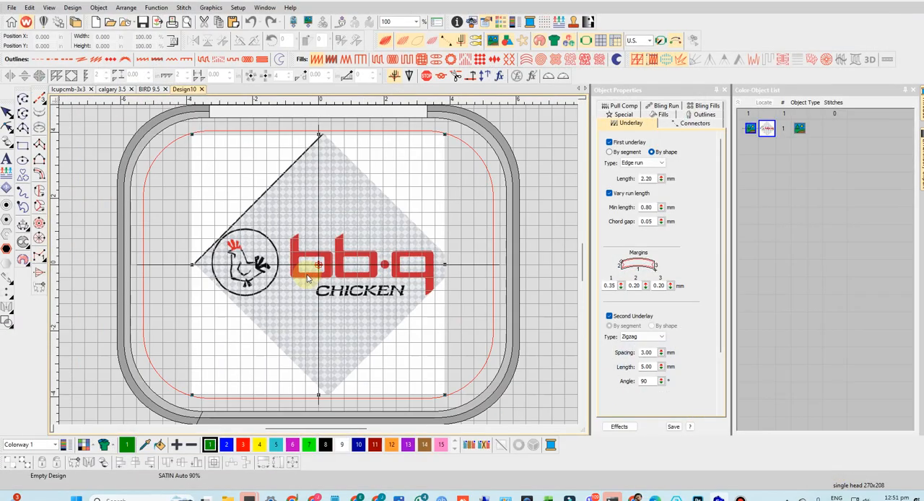
pyautogui.scroll(4, 309, 262)
pyautogui.scroll(-4, 322, 269)
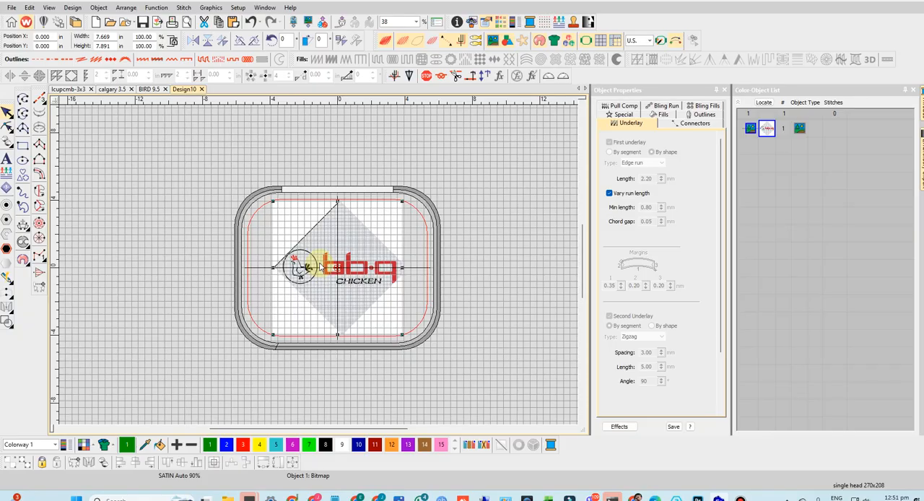
pyautogui.scroll(1, 323, 268)
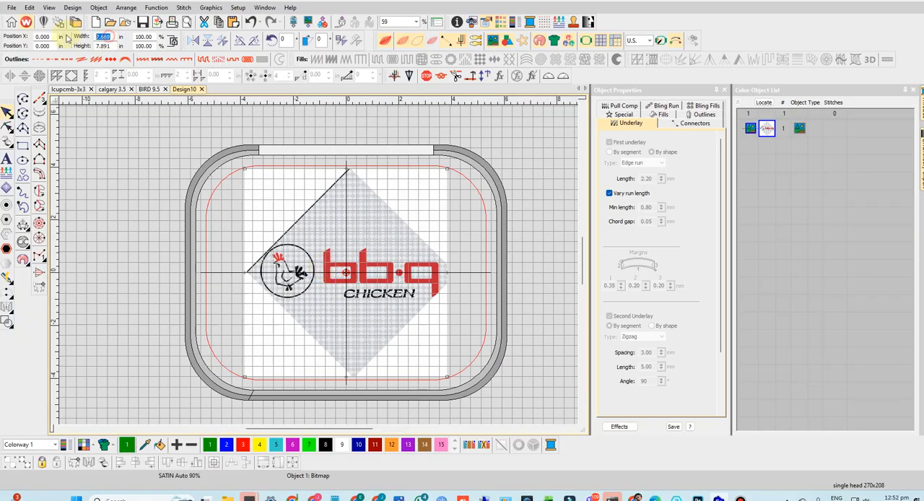
pyautogui.write('3.8')
pyautogui.press('Return')
pyautogui.scroll(5, 321, 269)
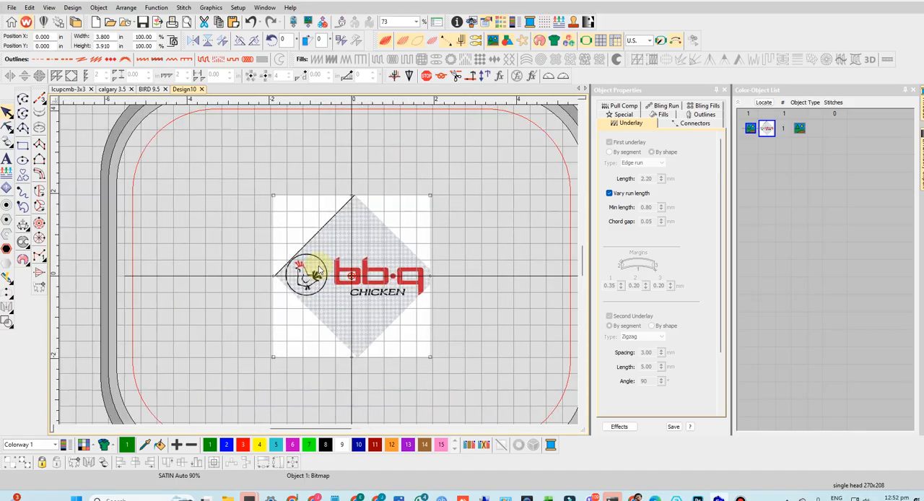
# - Digitize a circle about 0.99 in in diameter over the black ring around the chicken with the Ellipse tool
pyautogui.scroll(3, 321, 270)
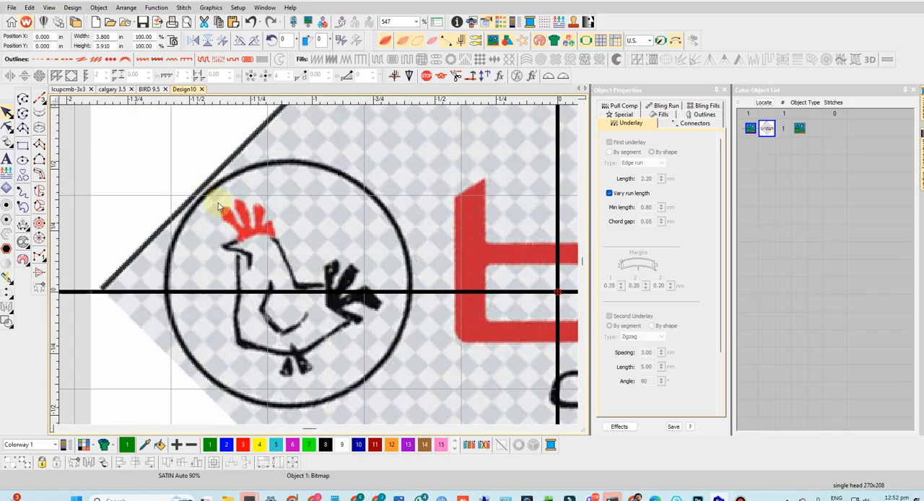
pyautogui.click(22, 161)
pyautogui.click(288, 282)
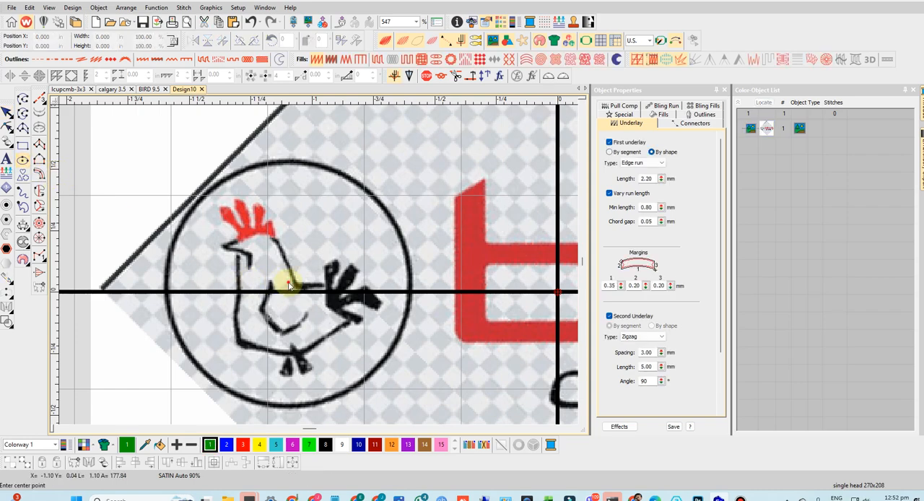
pyautogui.click(406, 292)
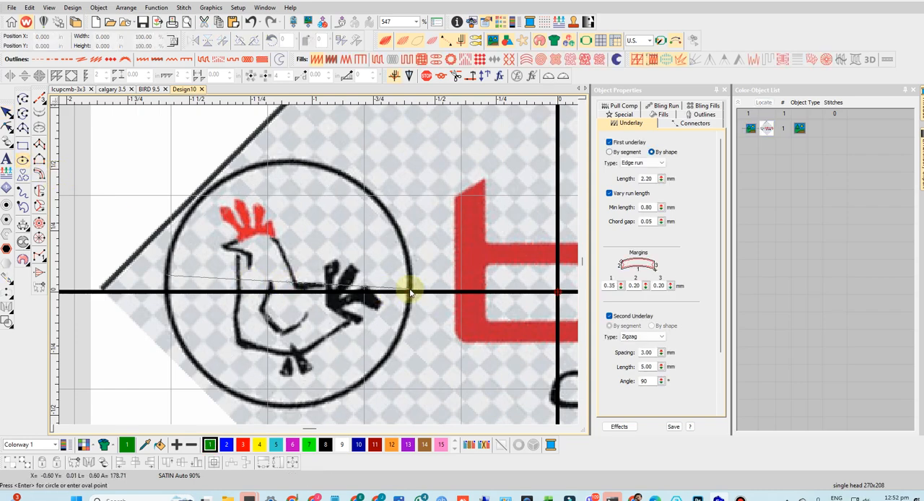
pyautogui.press('Return')
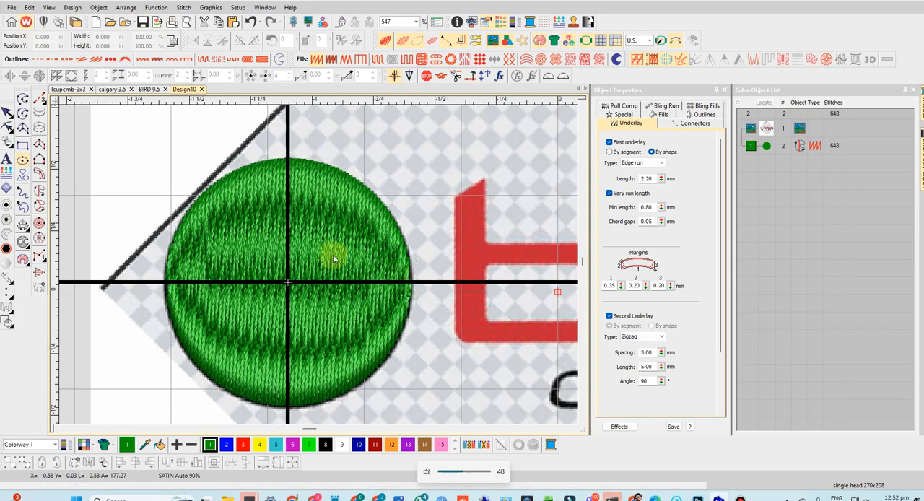
# - Convert the filled circle around the chicken to a satin outline
pyautogui.click(254, 229)
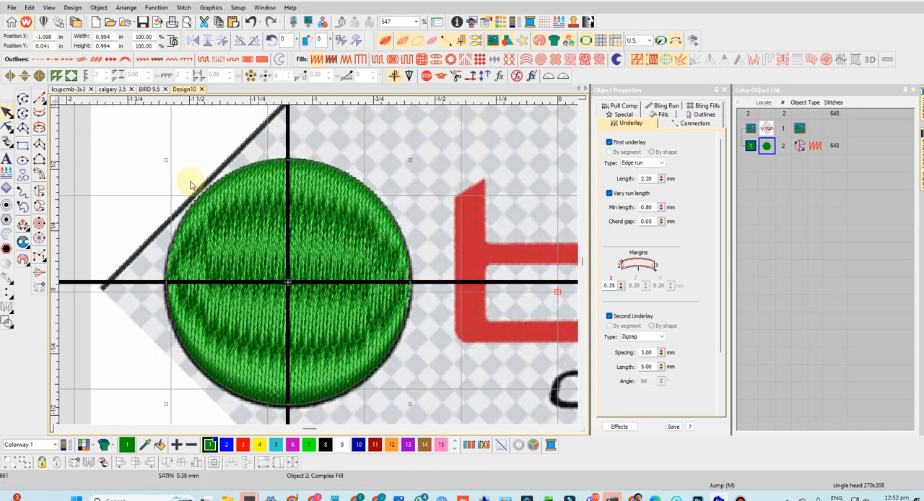
pyautogui.click(258, 237)
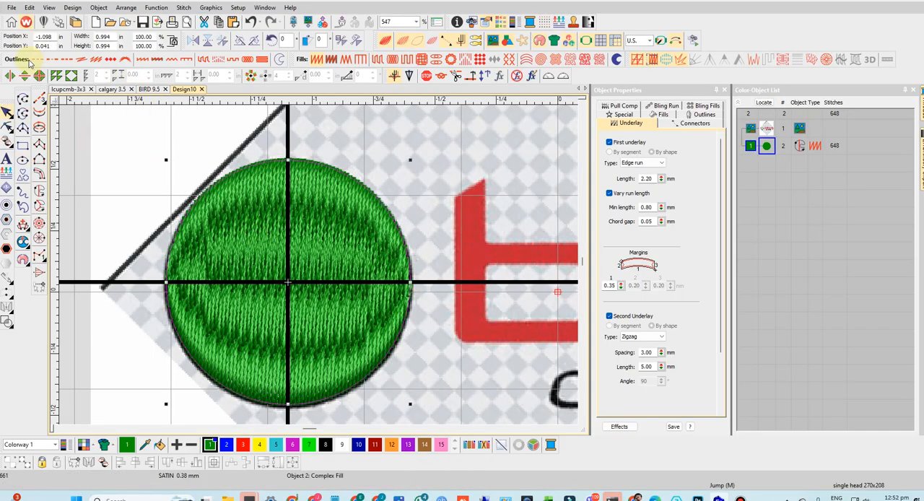
pyautogui.click(142, 60)
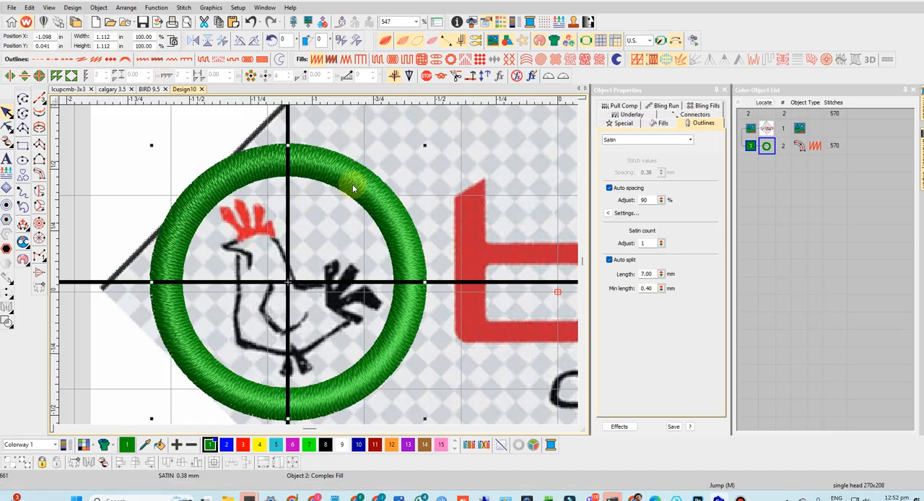
# - Set the satin ring's column width to 0.040 in
pyautogui.click(354, 189)
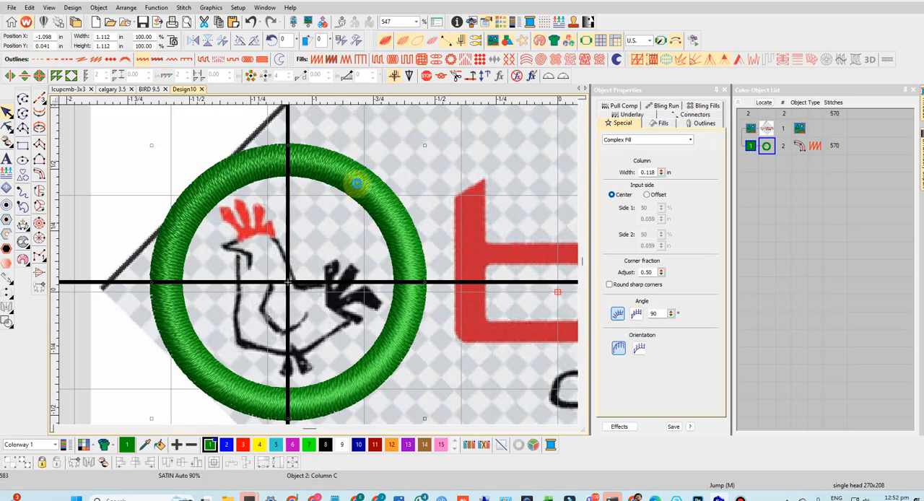
pyautogui.doubleClick(648, 171)
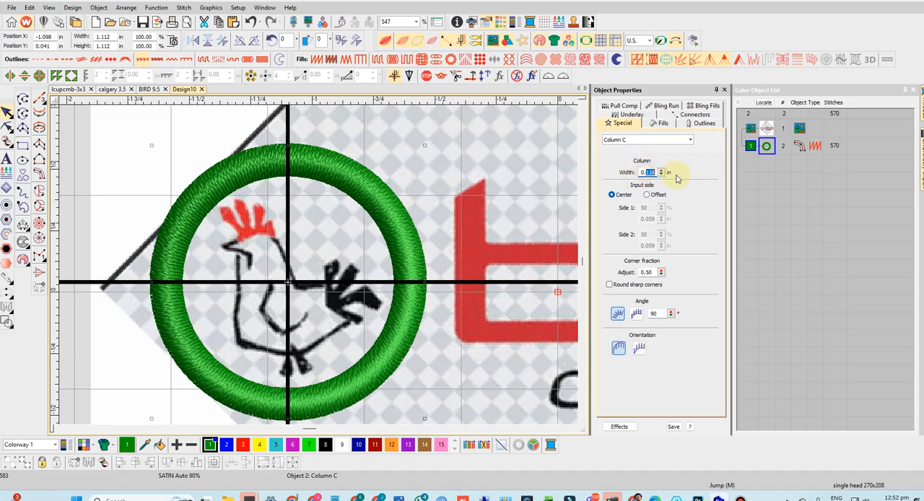
pyautogui.write('0.040')
pyautogui.press('Return')
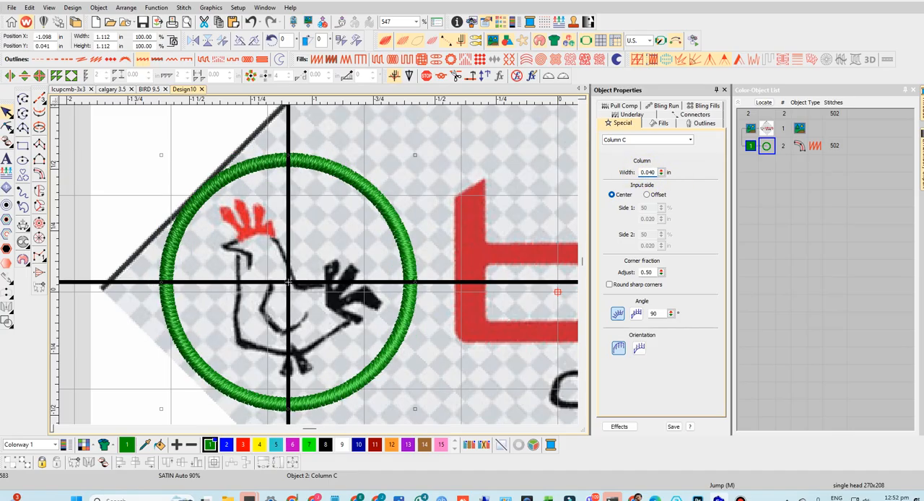
# - Compare the satin ring with the artwork by toggling the stitch display, and set its column width to 0.030 in
pyautogui.click(401, 44)
pyautogui.click(401, 41)
pyautogui.click(401, 42)
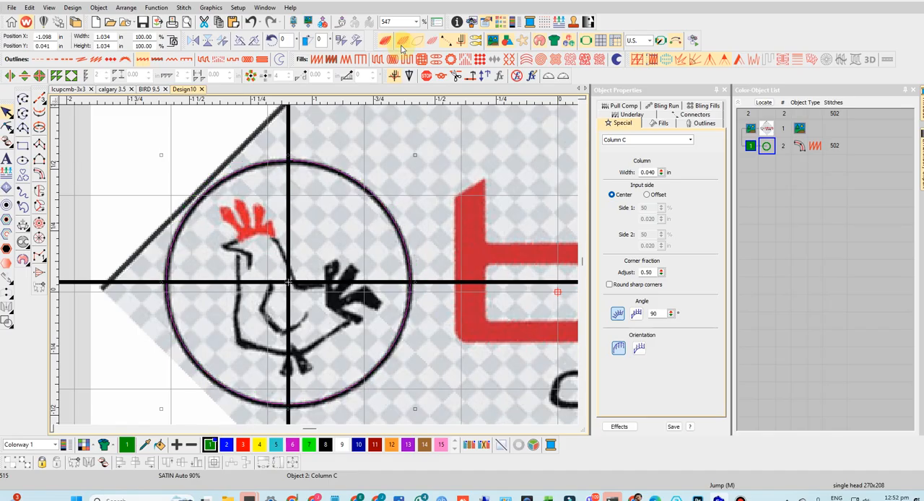
pyautogui.click(402, 43)
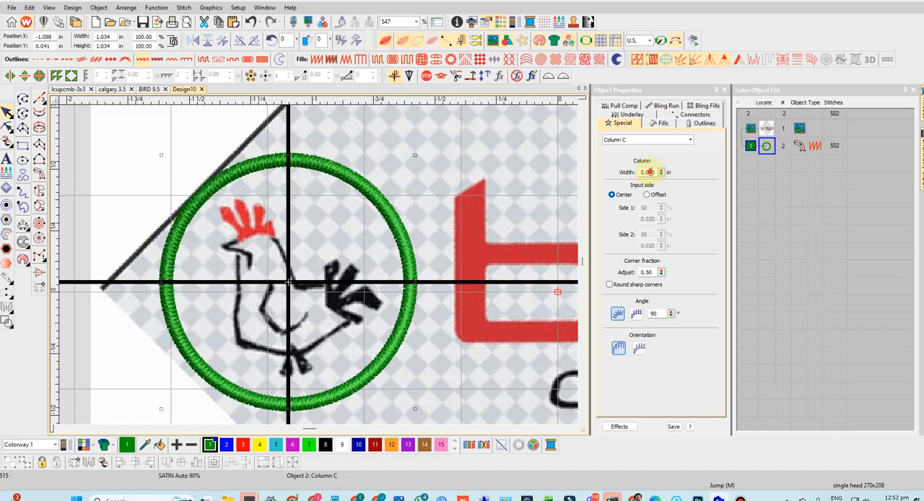
pyautogui.click(648, 172)
pyautogui.press('Return')
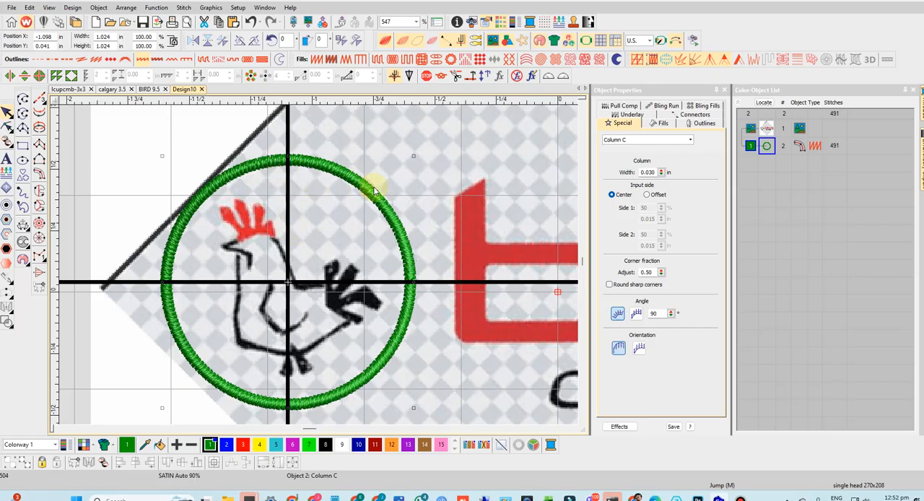
# - Set the ring's first underlay to Center Run and turn off its second underlay
pyautogui.click(628, 115)
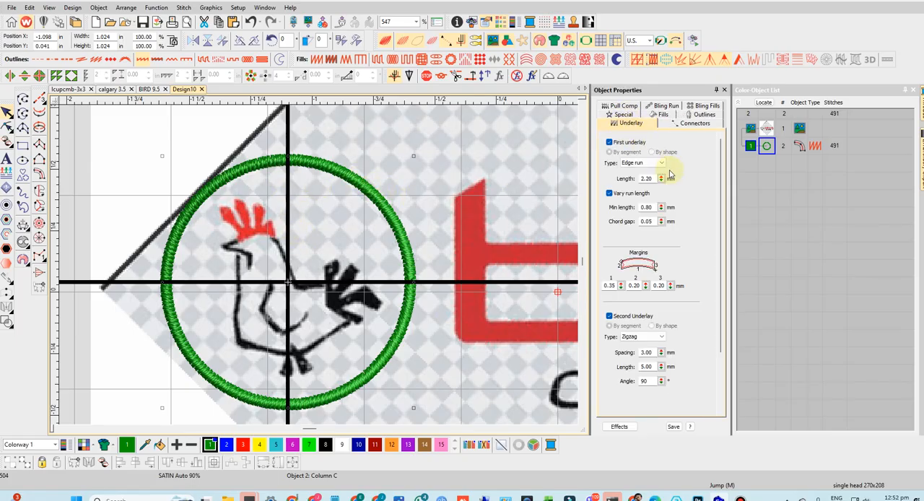
pyautogui.click(637, 165)
pyautogui.click(635, 176)
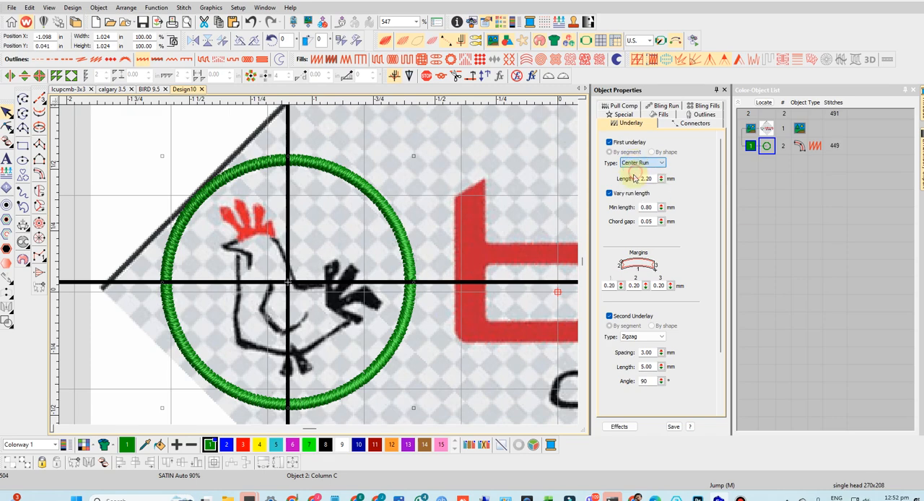
pyautogui.click(609, 316)
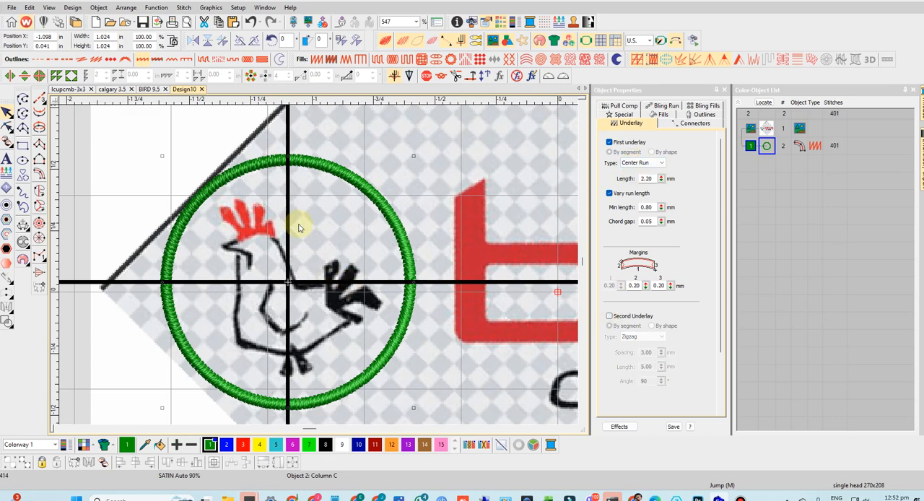
# - Digitize the chicken's comb as a closed satin-filled shape, tracing its curved base and four pointed tips around the red artwork
pyautogui.scroll(2, 317, 275)
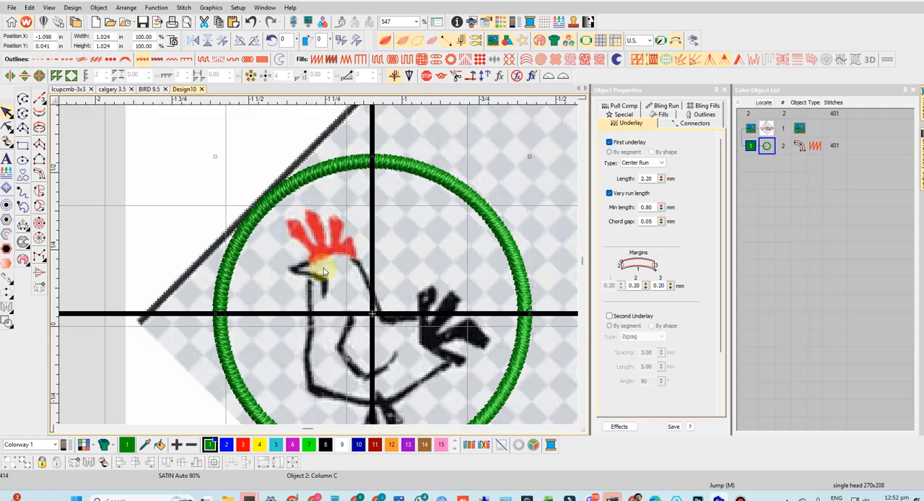
pyautogui.scroll(2, 314, 277)
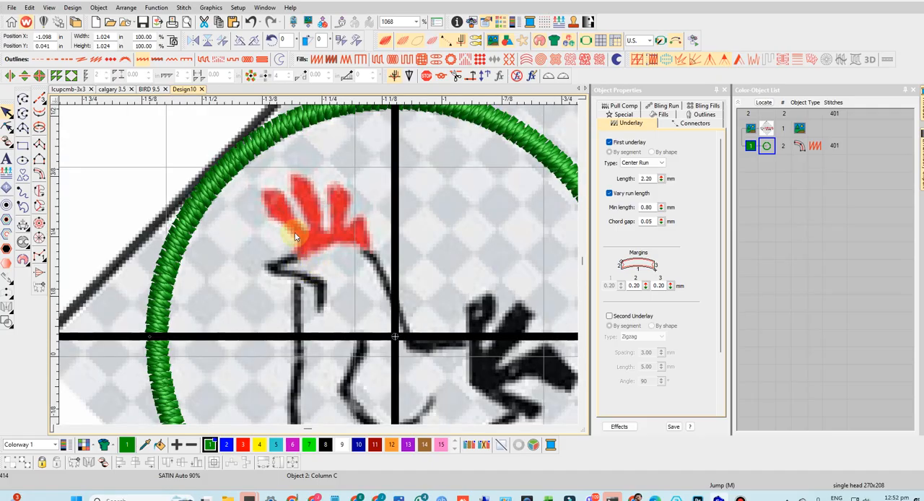
pyautogui.click(22, 129)
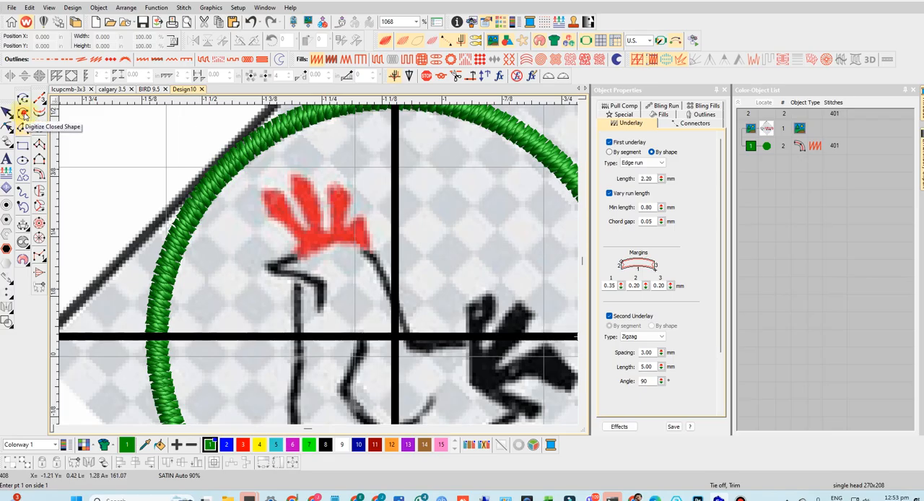
pyautogui.click(24, 114)
pyautogui.click(304, 254)
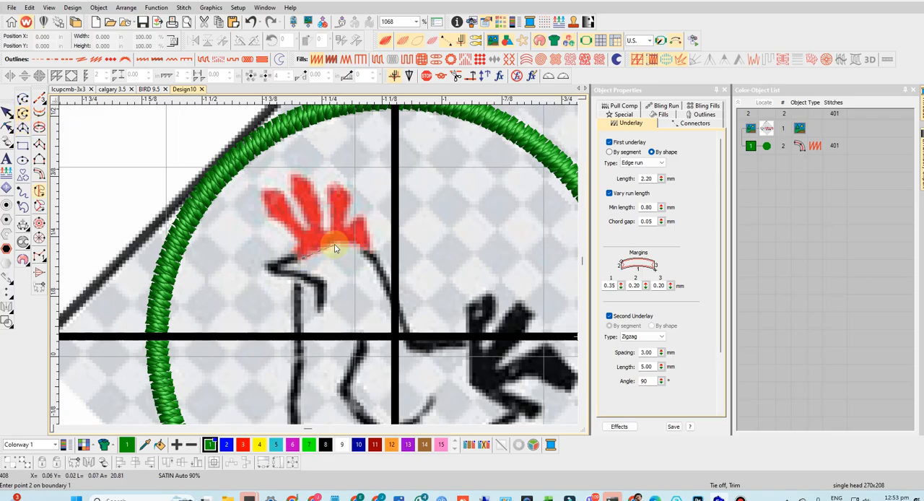
pyautogui.click(336, 244)
pyautogui.click(360, 250)
pyautogui.press('Escape')
pyautogui.click(301, 256)
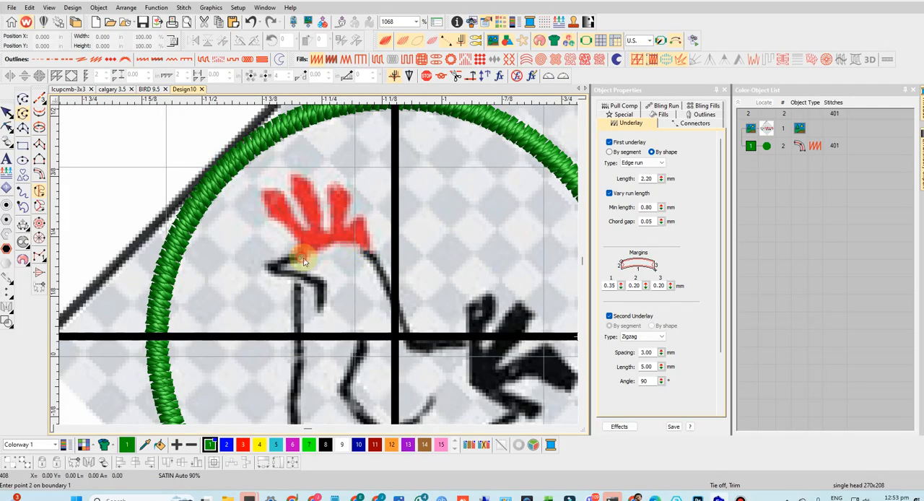
pyautogui.click(359, 247)
pyautogui.click(366, 231)
pyautogui.click(358, 218)
pyautogui.click(348, 228)
pyautogui.click(352, 200)
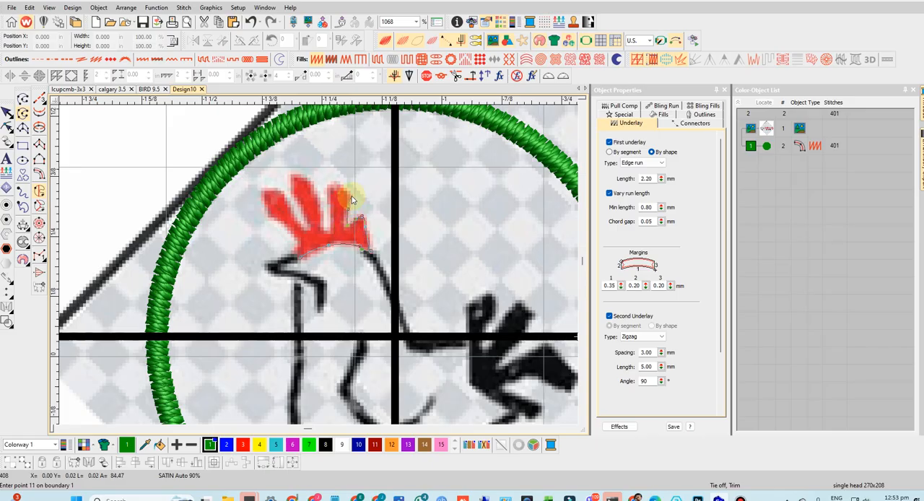
pyautogui.click(341, 189)
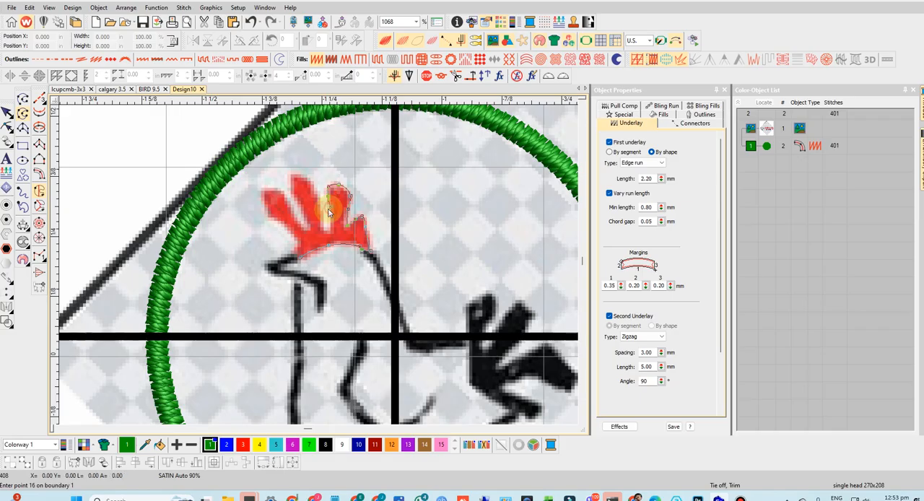
pyautogui.click(329, 228)
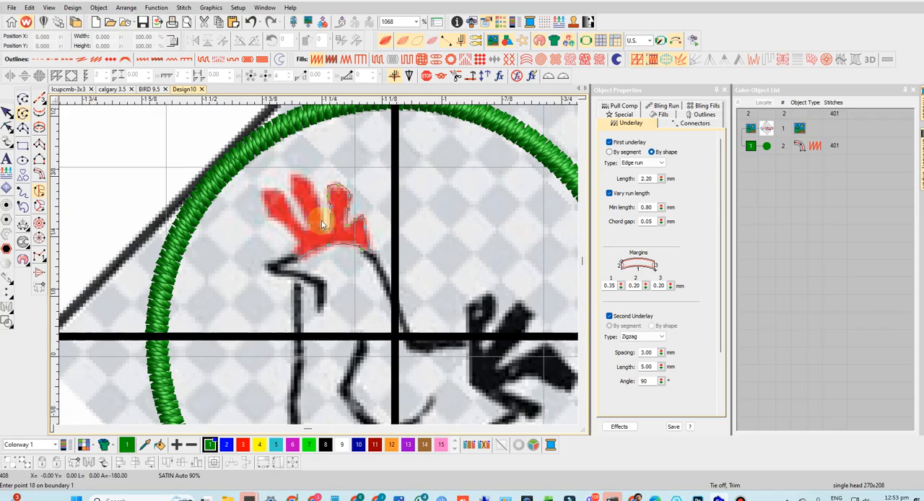
pyautogui.click(319, 206)
pyautogui.click(314, 185)
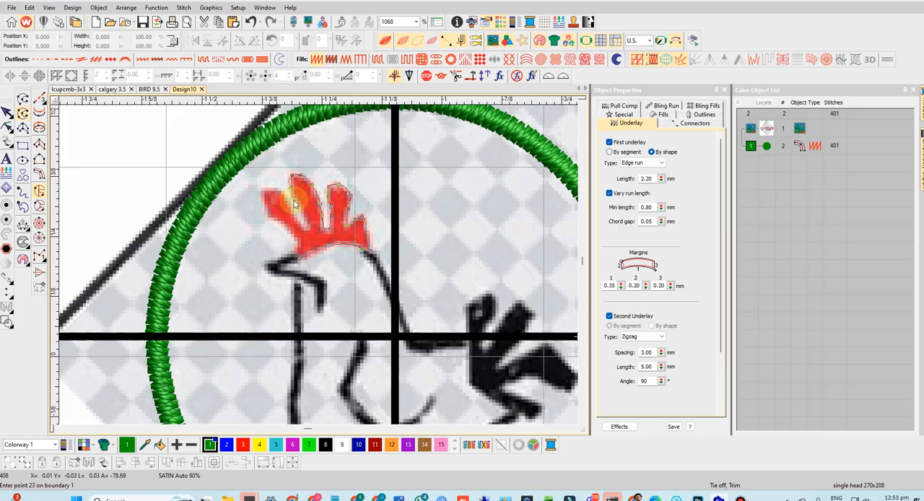
pyautogui.click(296, 204)
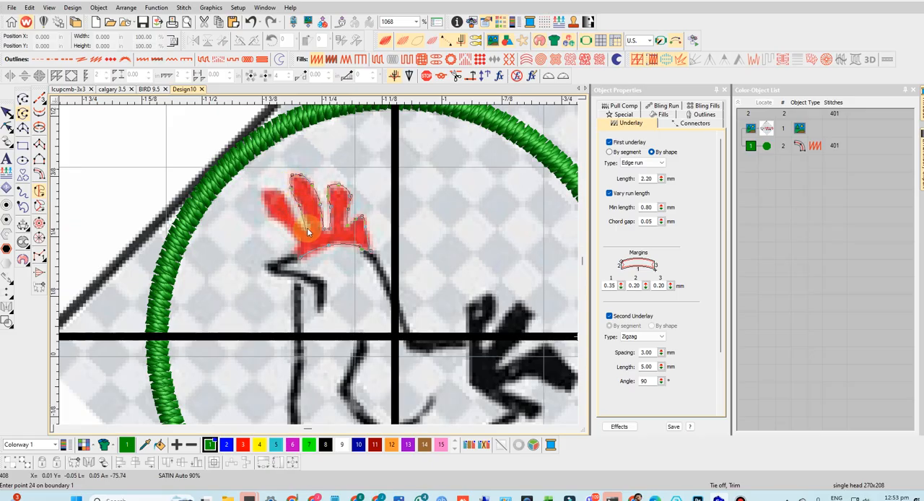
pyautogui.click(306, 228)
pyautogui.click(302, 227)
pyautogui.click(276, 196)
pyautogui.click(262, 192)
pyautogui.click(285, 232)
pyautogui.click(297, 246)
pyautogui.click(300, 261)
pyautogui.press('Return')
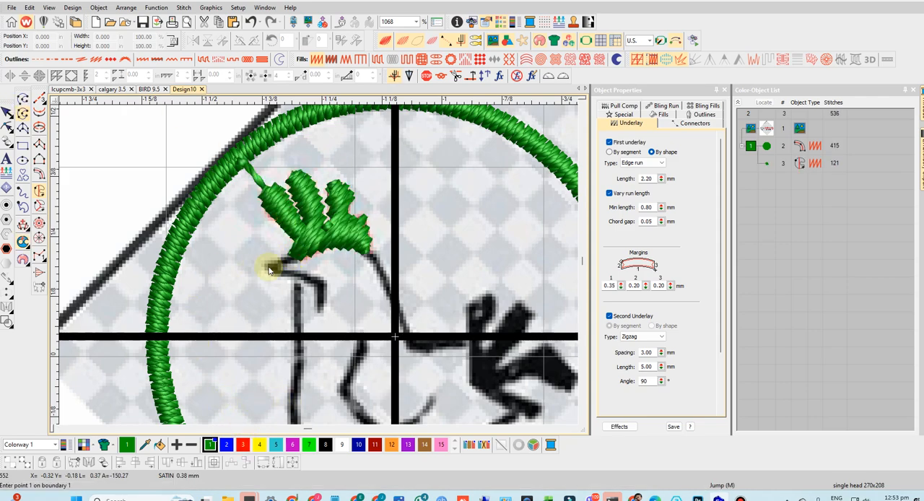
# - Recolor the comb with red thread color 3 and the ring with black thread color 8
pyautogui.click(767, 163)
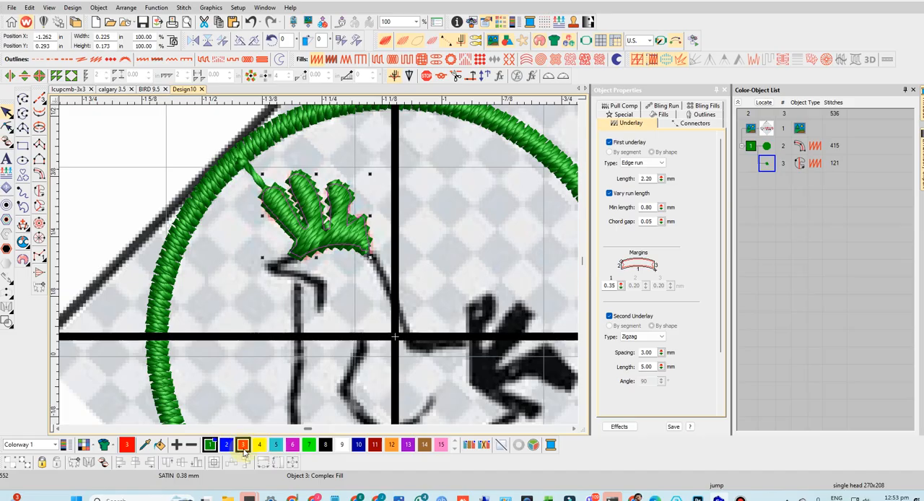
pyautogui.click(244, 449)
pyautogui.click(766, 146)
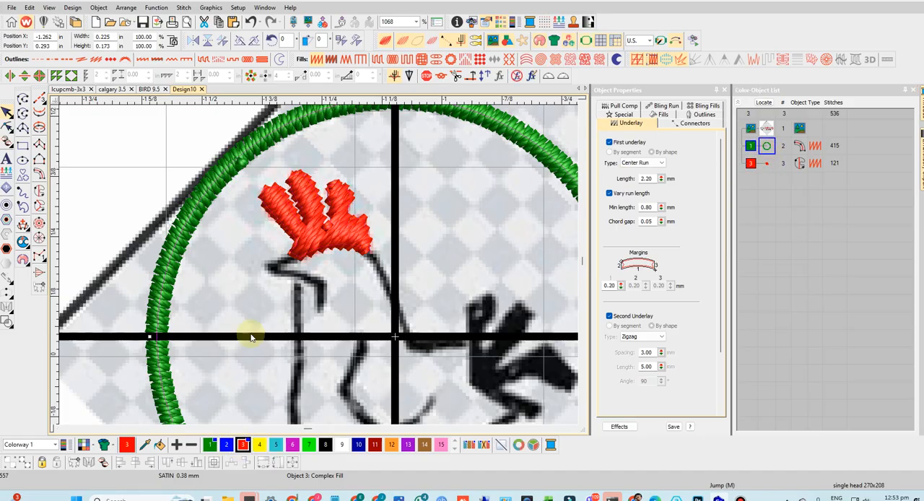
pyautogui.click(324, 444)
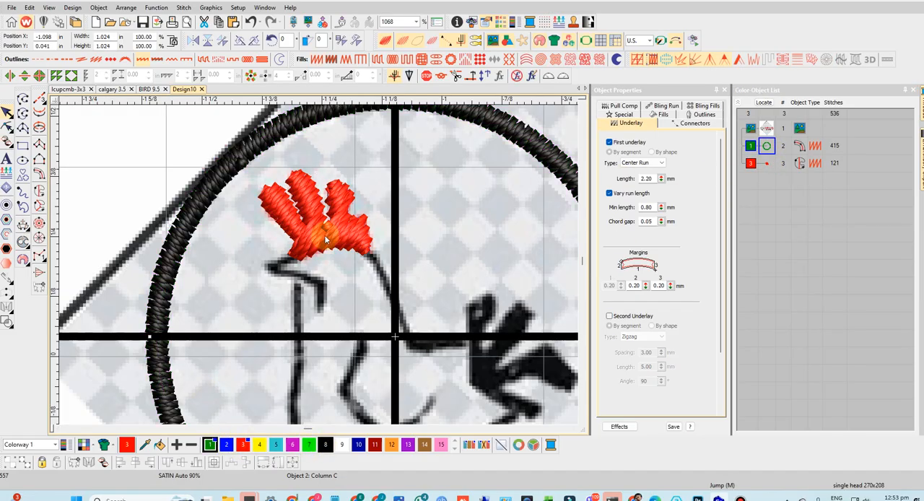
# - Digitize the chicken's beak as a satin Column A shape, tracing from the comb's base around the beak tip to the hooked end
pyautogui.scroll(-2, 320, 265)
pyautogui.scroll(3, 315, 265)
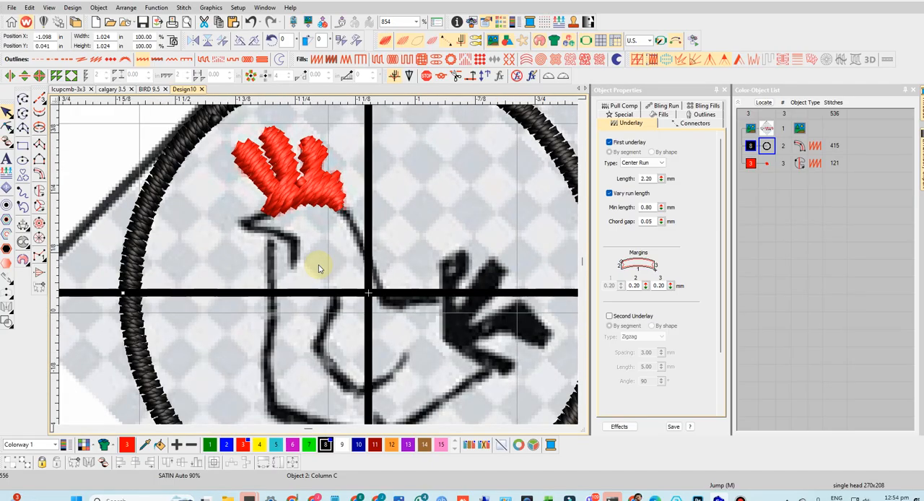
pyautogui.click(23, 128)
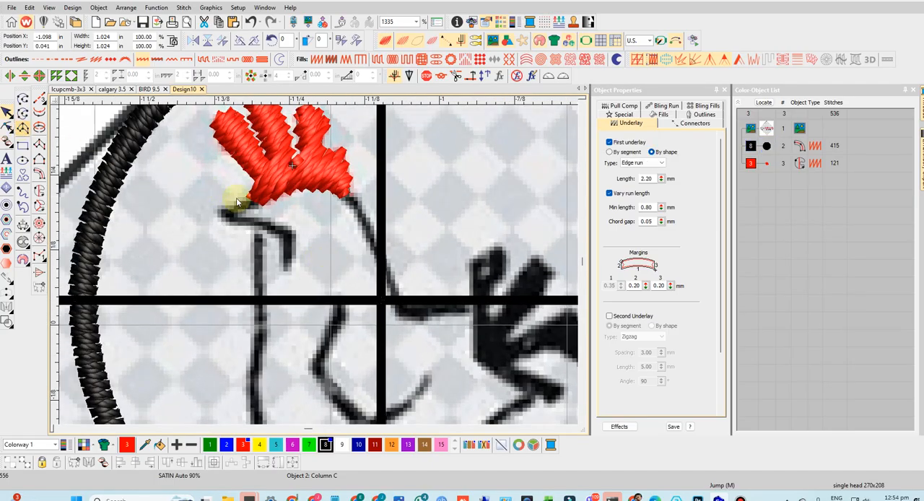
pyautogui.click(254, 206)
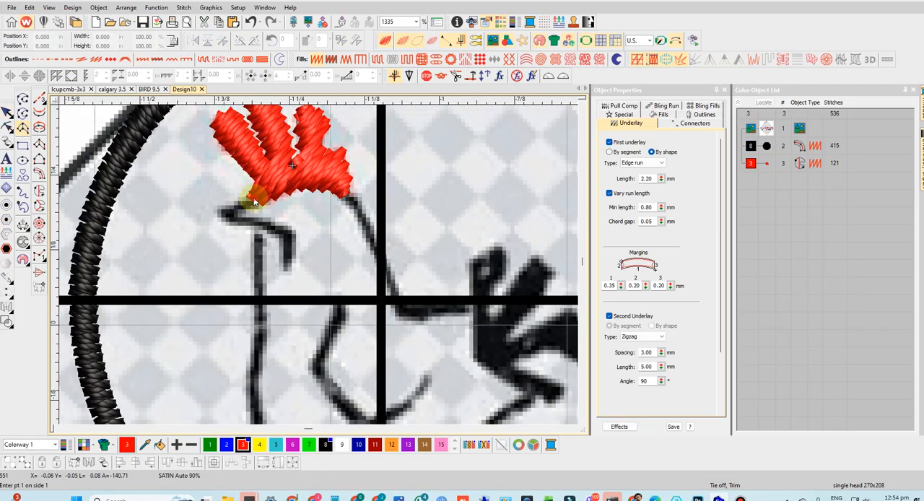
pyautogui.click(220, 215)
pyautogui.click(218, 213)
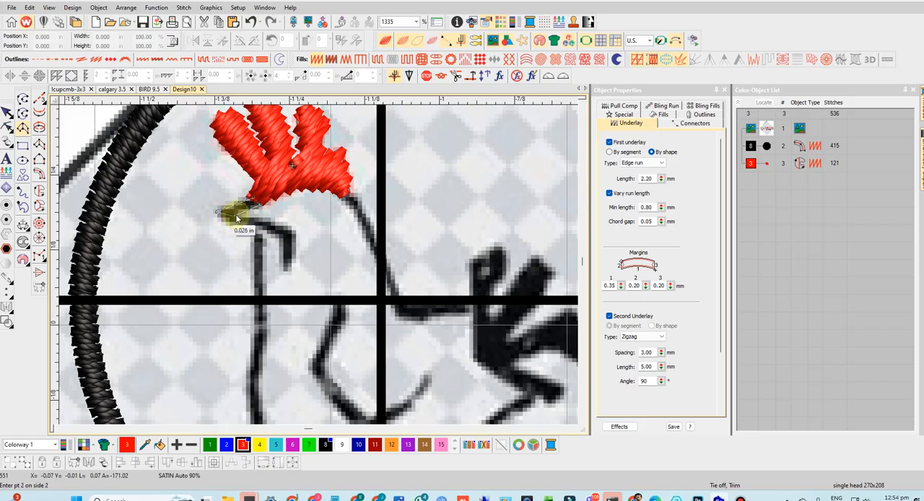
pyautogui.click(235, 215)
pyautogui.click(225, 220)
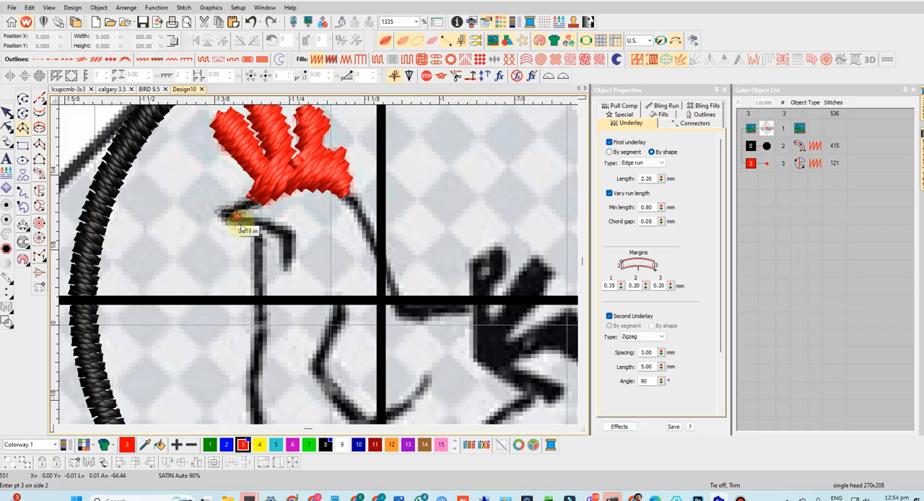
pyautogui.click(236, 216)
pyautogui.click(262, 224)
pyautogui.click(263, 219)
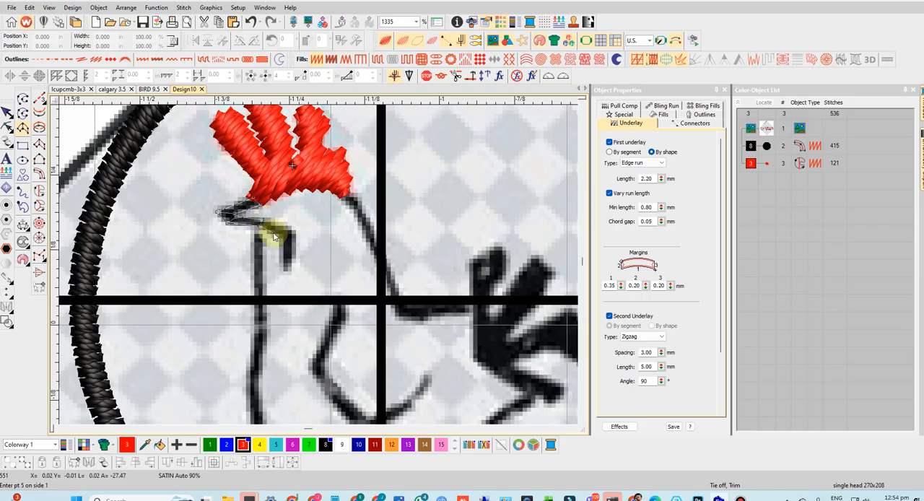
pyautogui.click(286, 236)
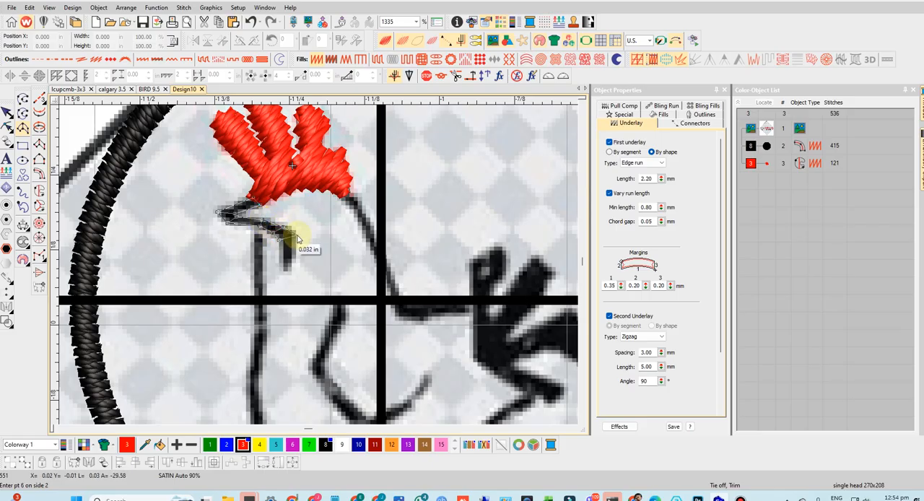
pyautogui.click(294, 238)
pyautogui.click(292, 263)
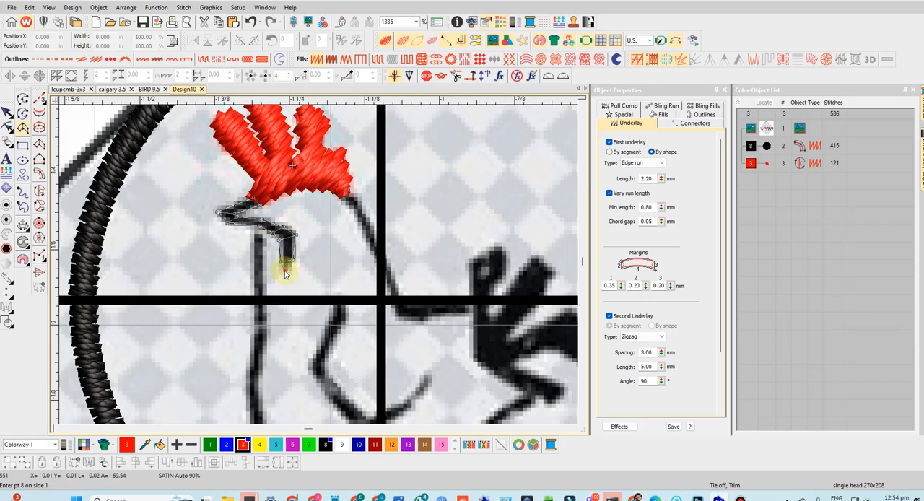
pyautogui.click(288, 272)
pyautogui.press('Return')
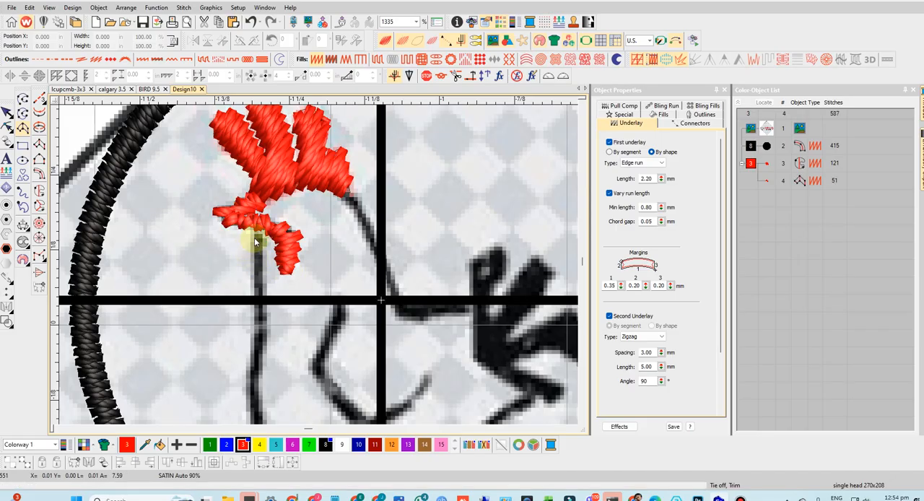
# - Recolor the beak with black thread color 8 and make that color current for the next Column A object
pyautogui.click(767, 181)
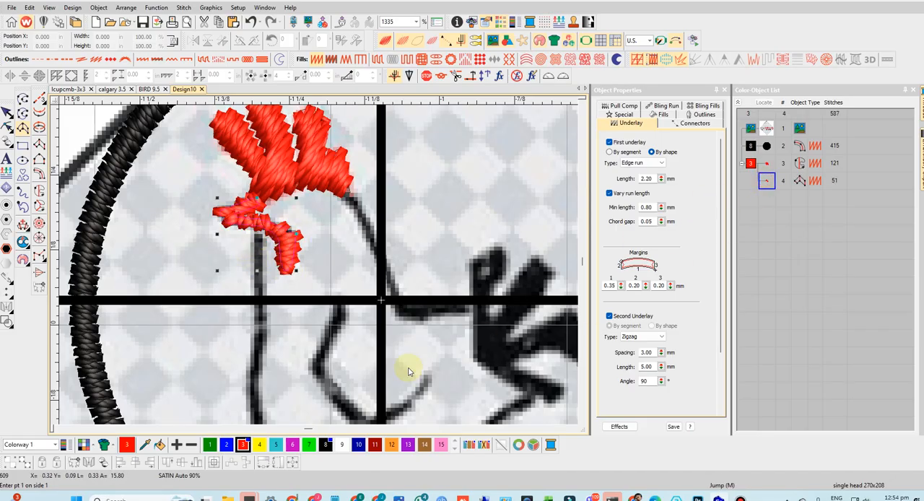
pyautogui.click(325, 444)
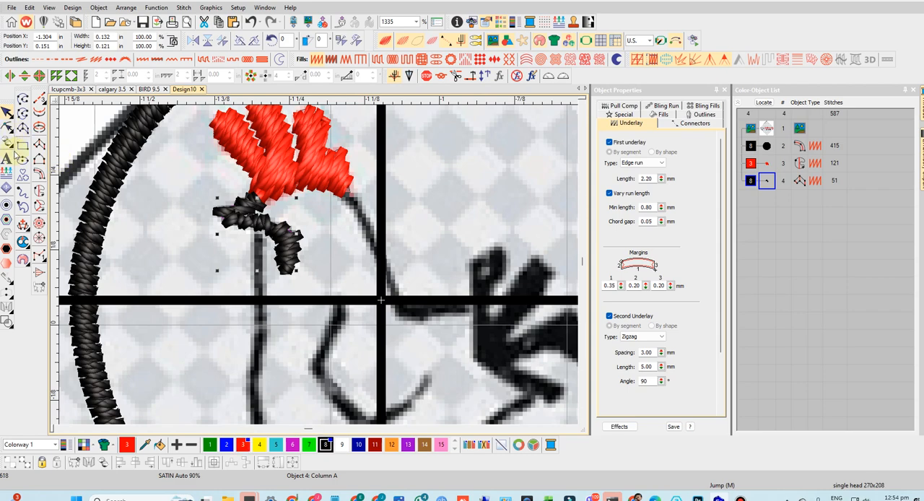
pyautogui.click(23, 129)
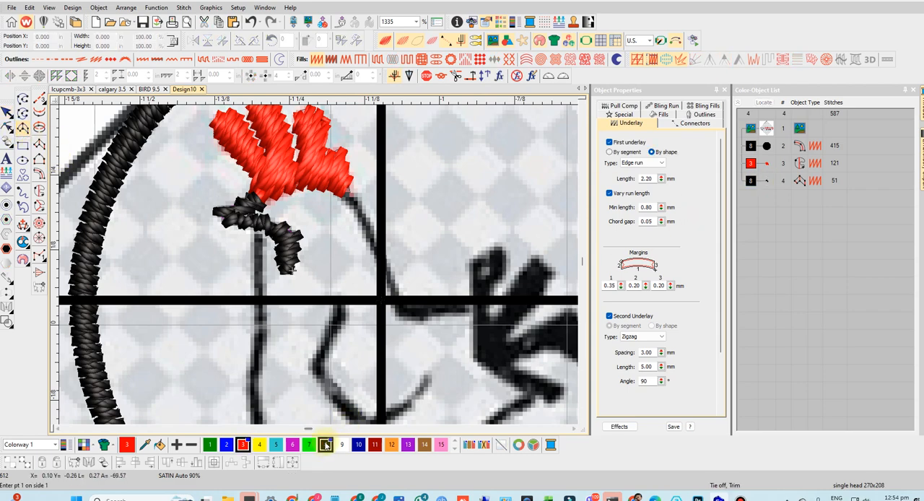
# - Trace the body outline as a satin Column A from below the beak down the breast, around the lower corner and partway along the belly
pyautogui.click(256, 236)
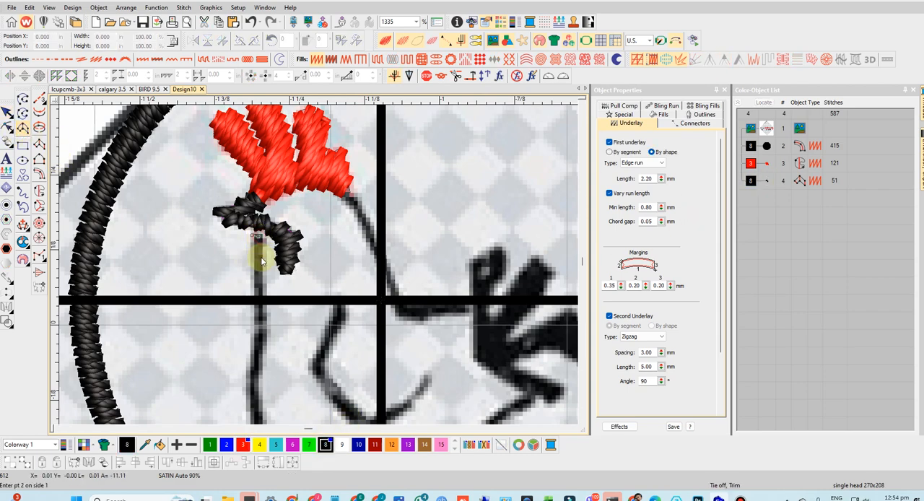
pyautogui.click(282, 266)
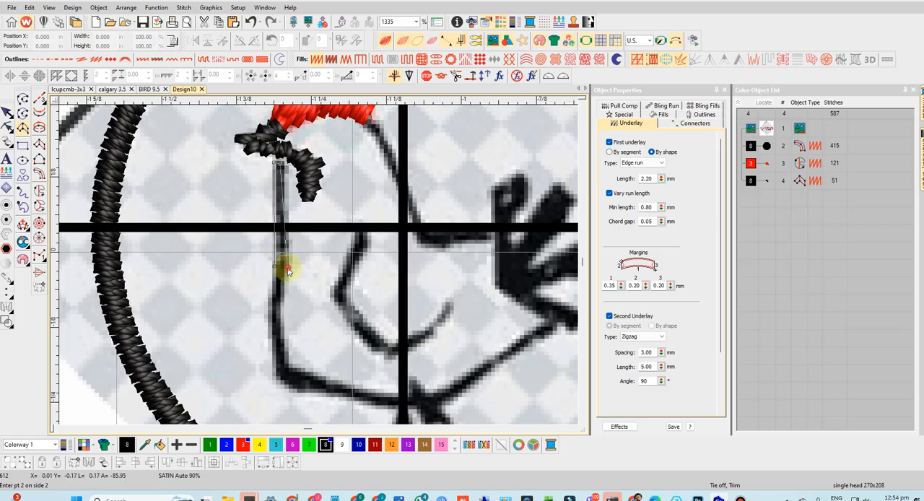
pyautogui.click(272, 325)
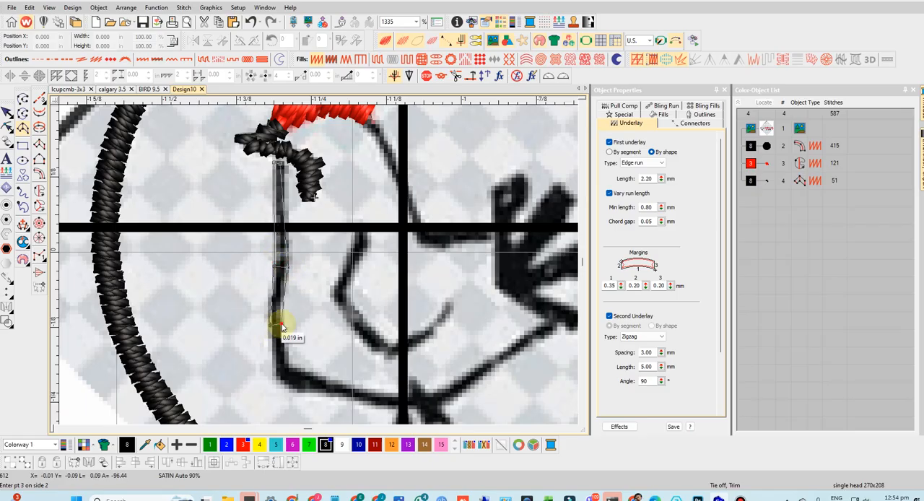
pyautogui.click(282, 378)
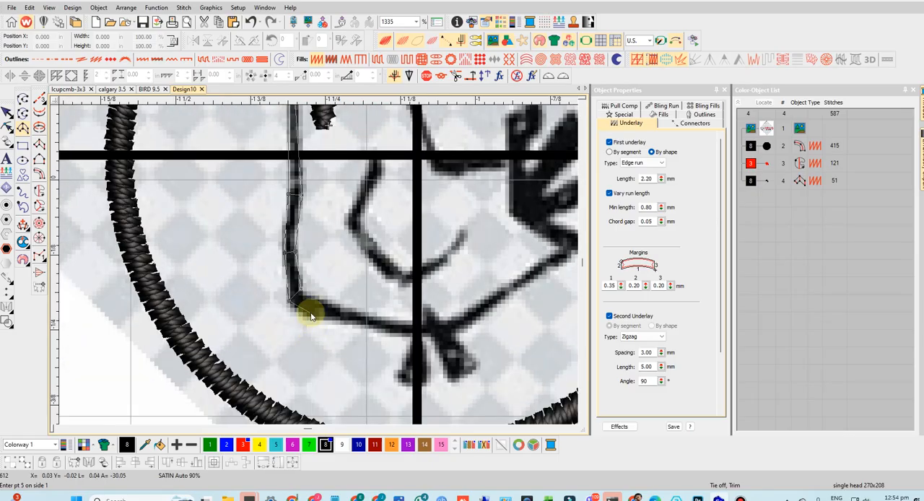
pyautogui.click(308, 315)
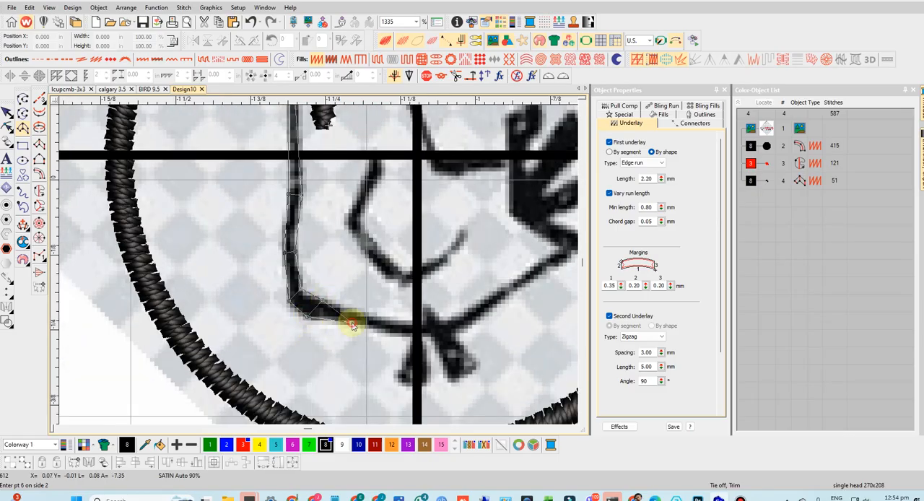
pyautogui.click(355, 311)
pyautogui.click(385, 329)
pyautogui.click(389, 319)
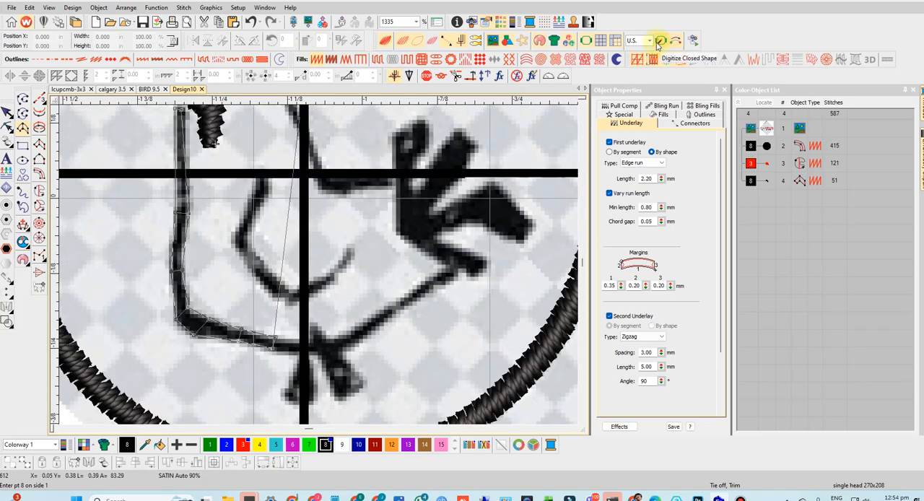
# - Hide the hoop lines and finish the body column along the rest of the belly, past the legs and up to the lowest tail feather
pyautogui.click(587, 41)
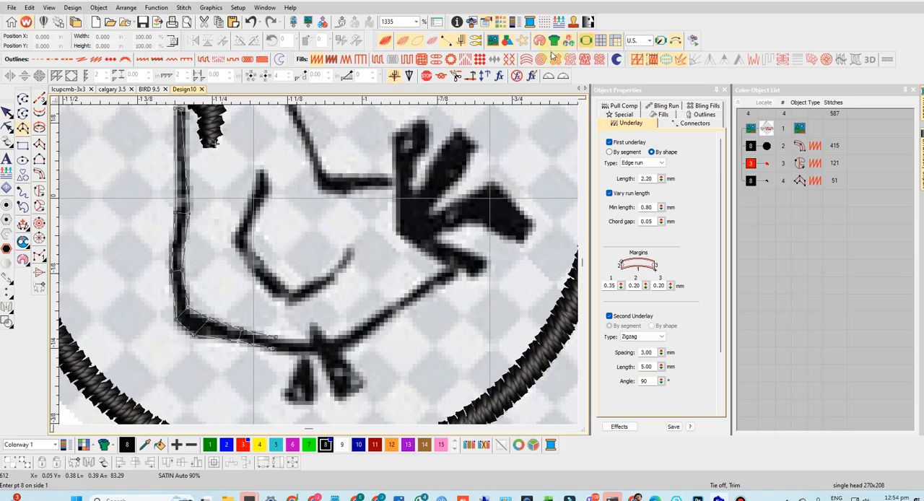
pyautogui.click(304, 346)
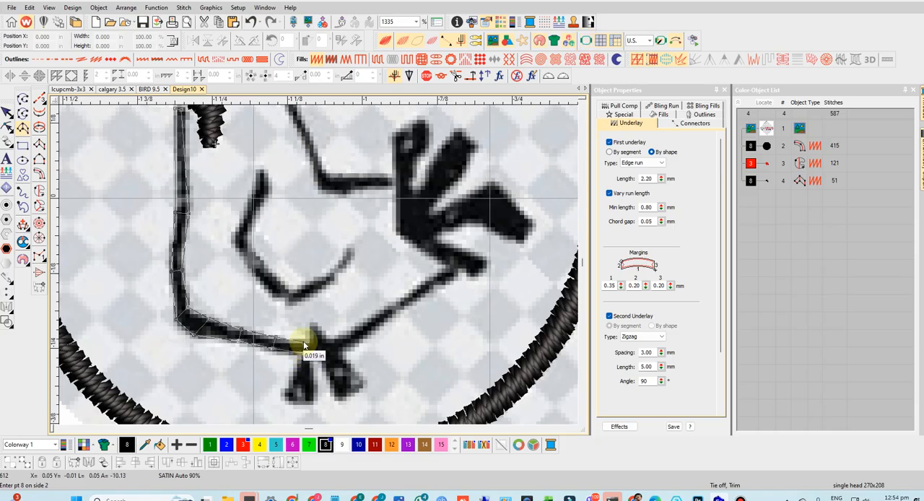
pyautogui.click(320, 351)
pyautogui.click(319, 340)
pyautogui.click(352, 343)
pyautogui.click(352, 331)
pyautogui.click(397, 312)
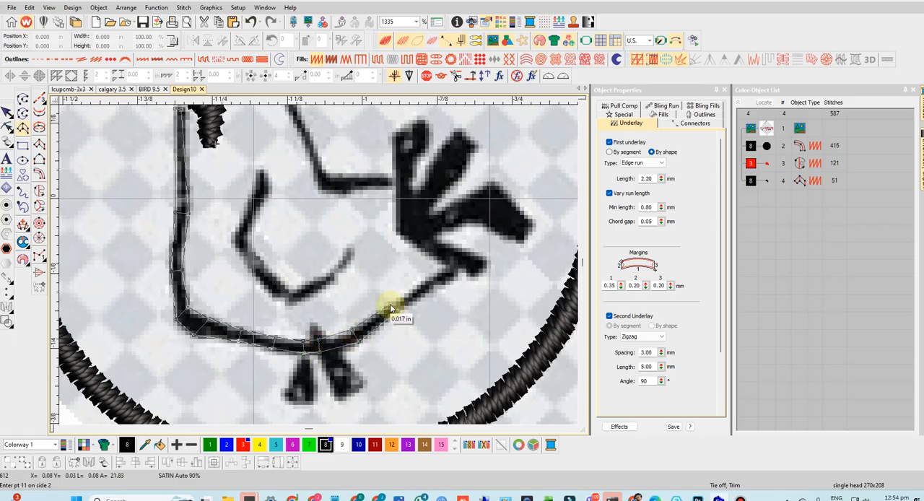
pyautogui.click(391, 306)
pyautogui.click(436, 272)
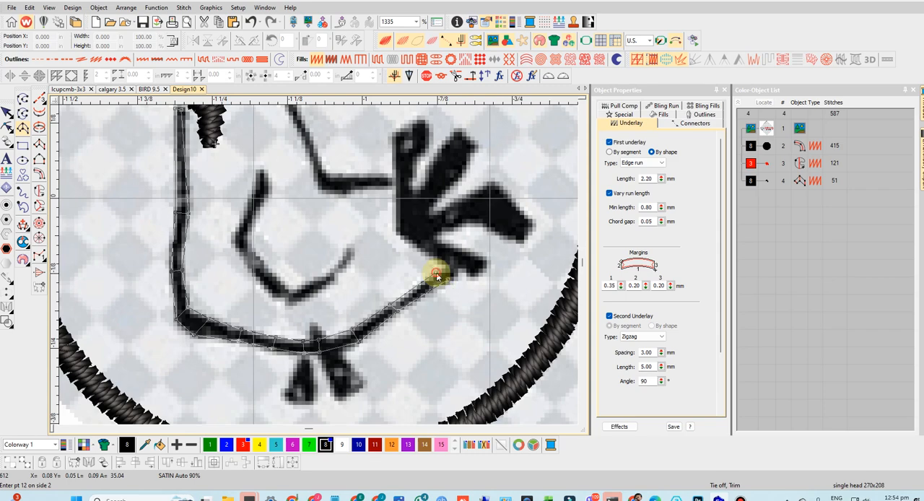
pyautogui.click(440, 263)
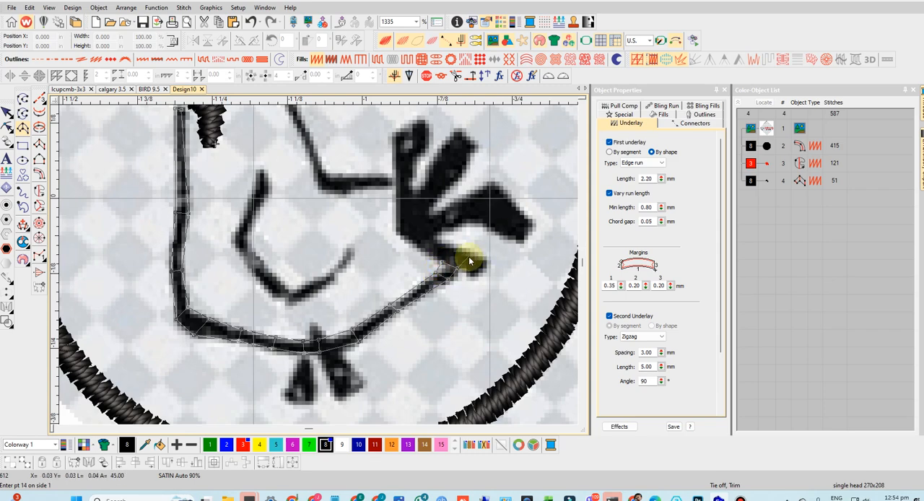
pyautogui.press('Return')
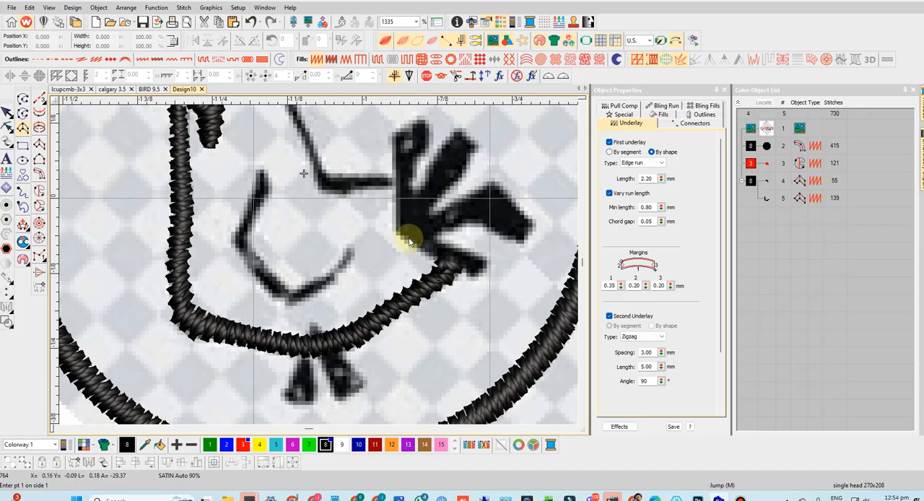
# - Trace the lowest tail feather as a satin Column A from its tip back to the base of the tail
pyautogui.click(479, 258)
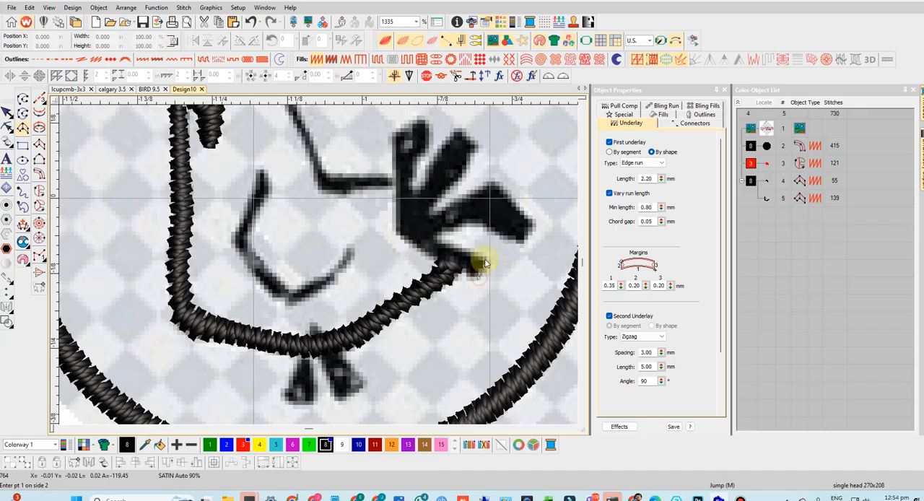
pyautogui.click(462, 277)
pyautogui.click(449, 248)
pyautogui.click(430, 259)
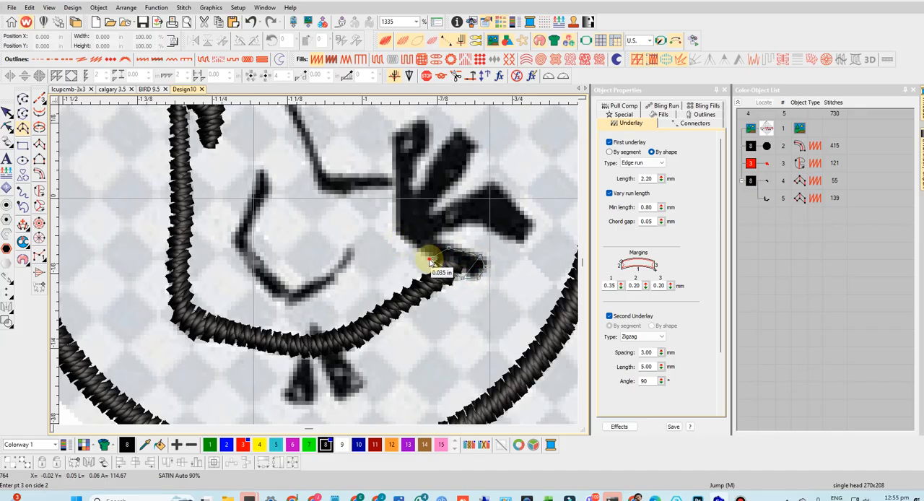
pyautogui.click(425, 234)
pyautogui.click(401, 238)
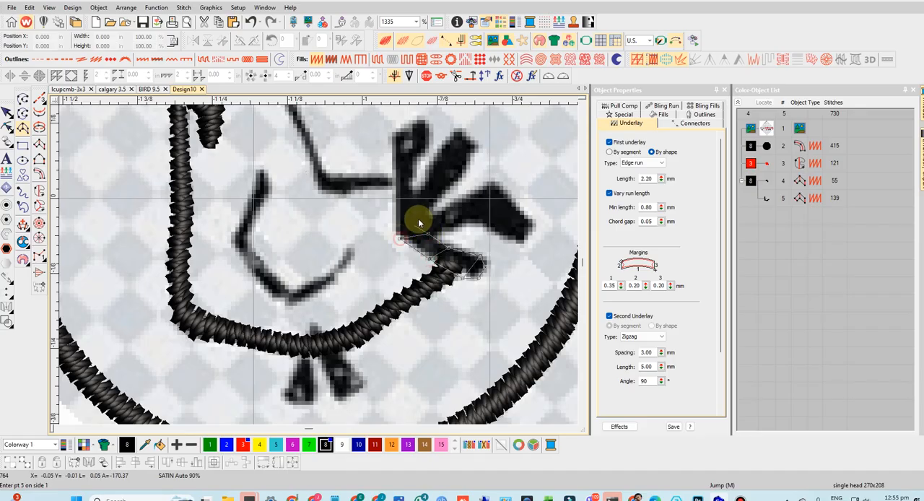
# - Continue the tail column up the base and along the feather nearest the back to its rounded tip, and complete the shape
pyautogui.click(420, 214)
pyautogui.click(396, 220)
pyautogui.click(411, 196)
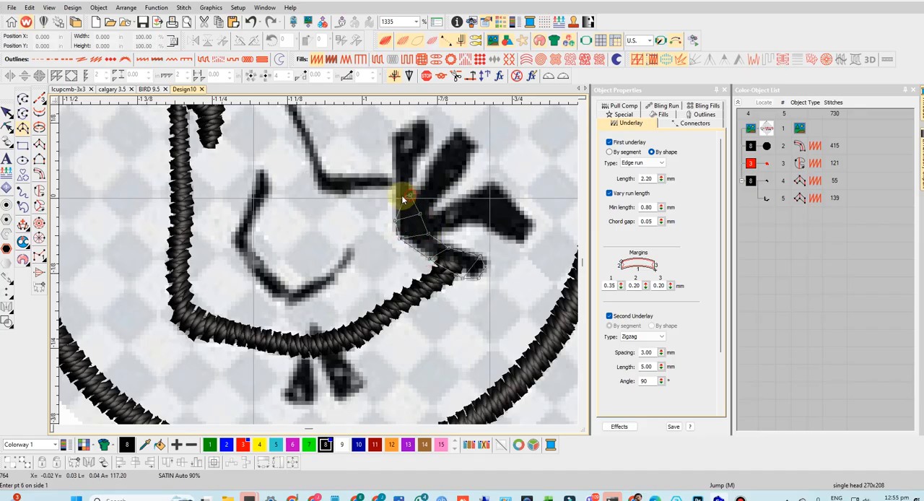
pyautogui.click(396, 198)
pyautogui.click(415, 171)
pyautogui.click(394, 170)
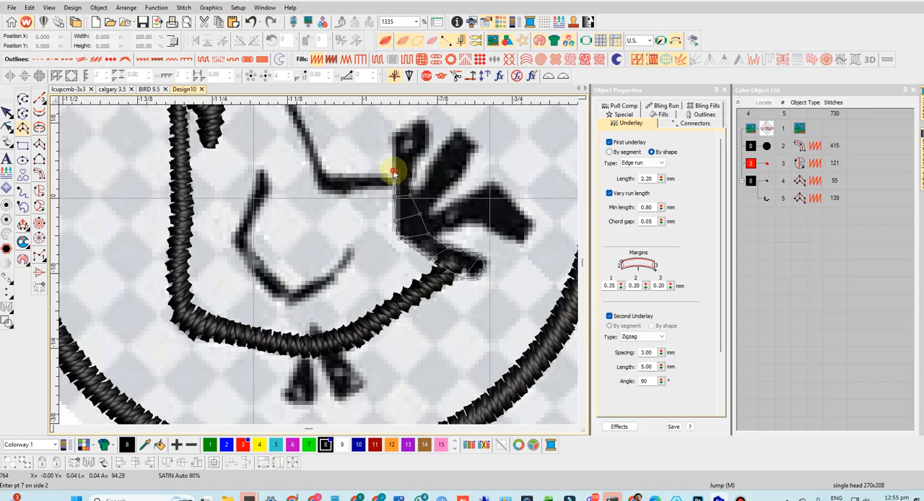
pyautogui.click(362, 235)
pyautogui.click(339, 209)
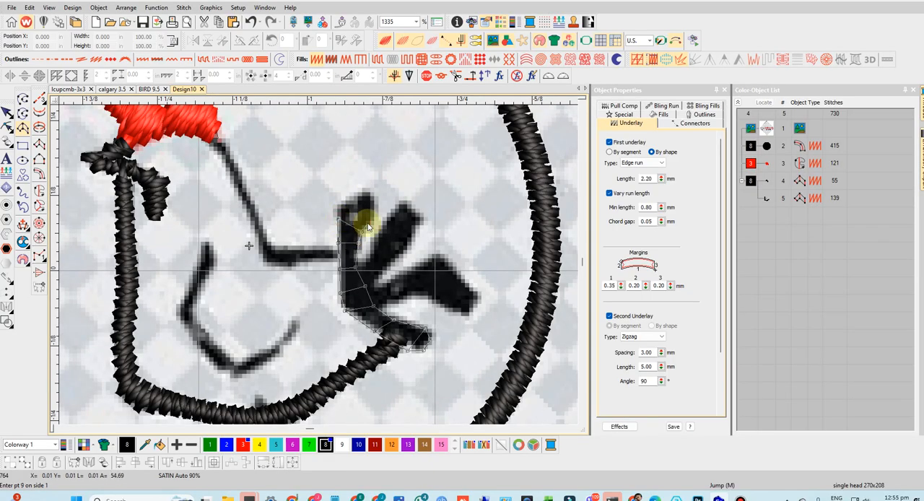
pyautogui.click(362, 207)
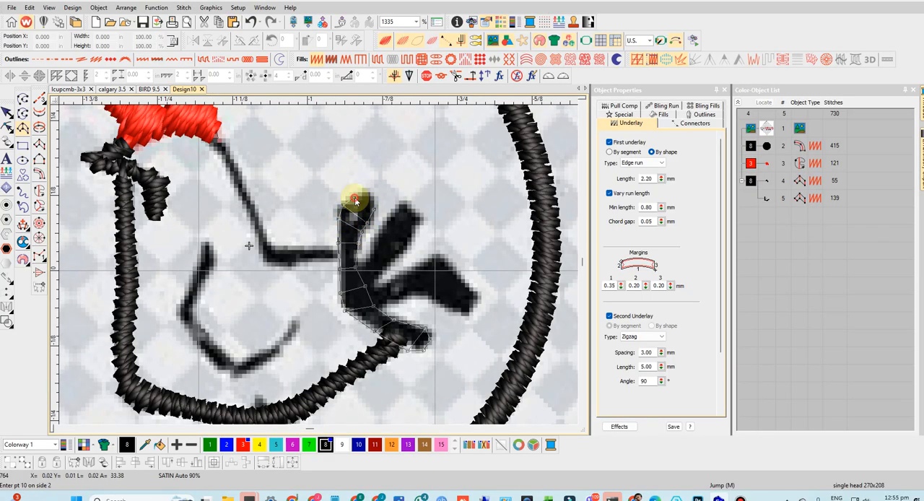
pyautogui.click(365, 193)
pyautogui.press('Return')
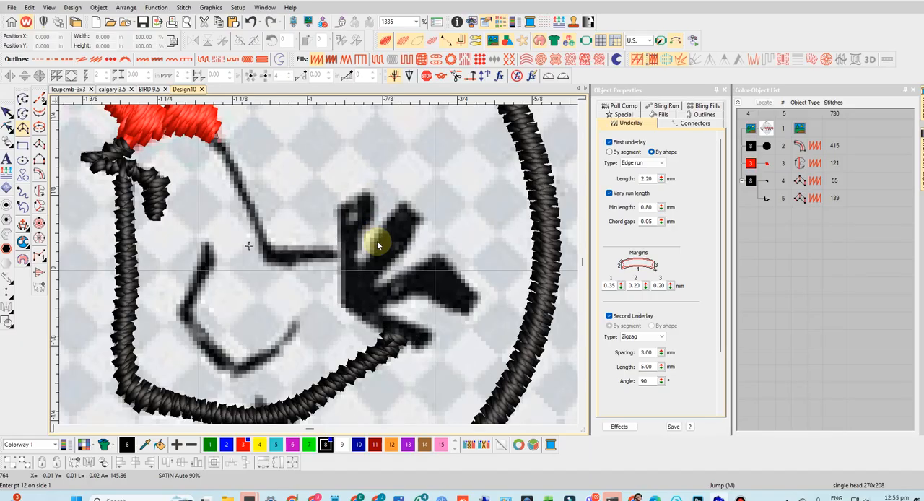
# - Display the design as outlines over the artwork and recolor the beak, body and tail columns with yellow thread color 4
pyautogui.click(404, 41)
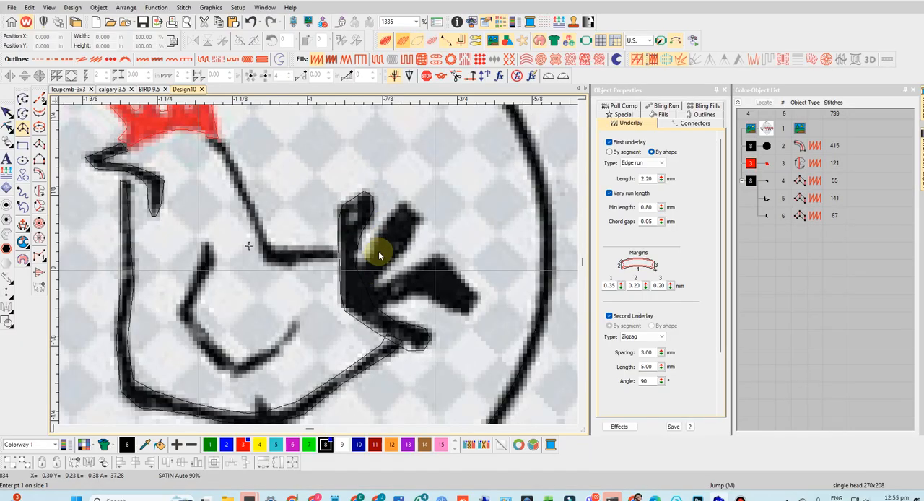
pyautogui.click(750, 185)
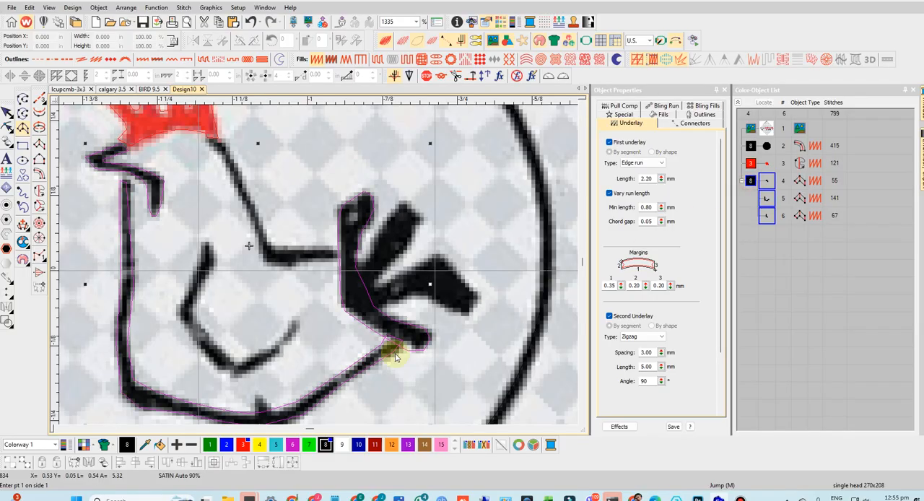
pyautogui.click(259, 444)
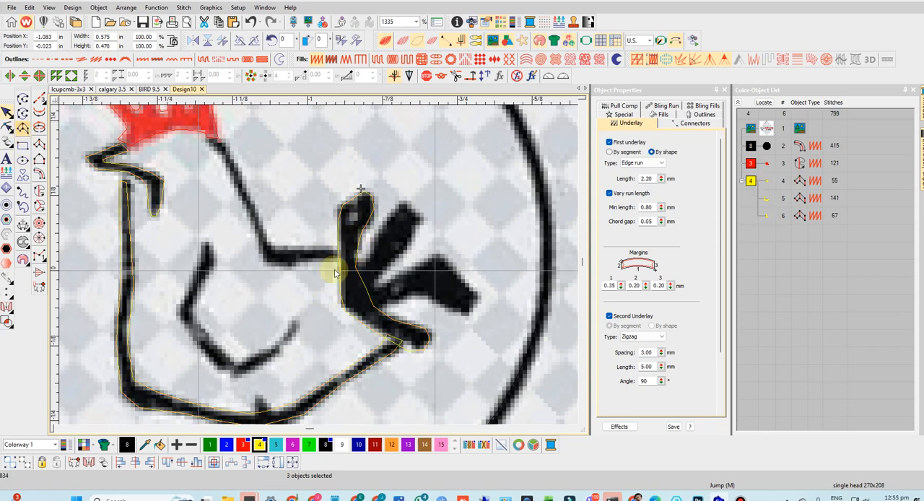
# - Trace the narrow tail feather beside the one nearest the back as a satin Column A, from the tail base to its tip
pyautogui.click(356, 270)
pyautogui.click(365, 291)
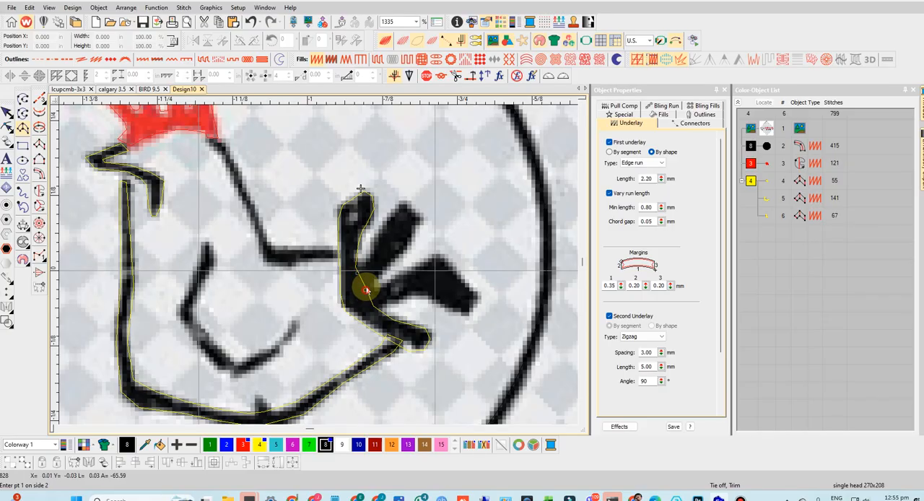
pyautogui.click(380, 273)
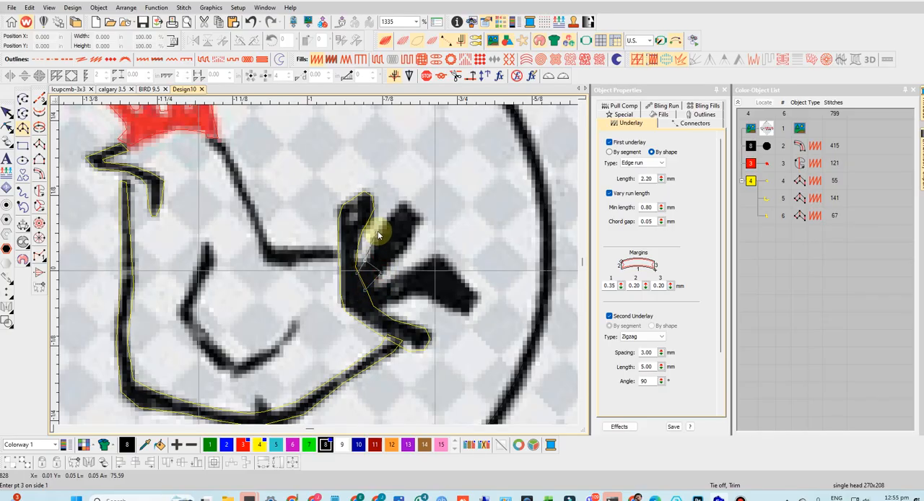
pyautogui.click(378, 231)
pyautogui.click(405, 248)
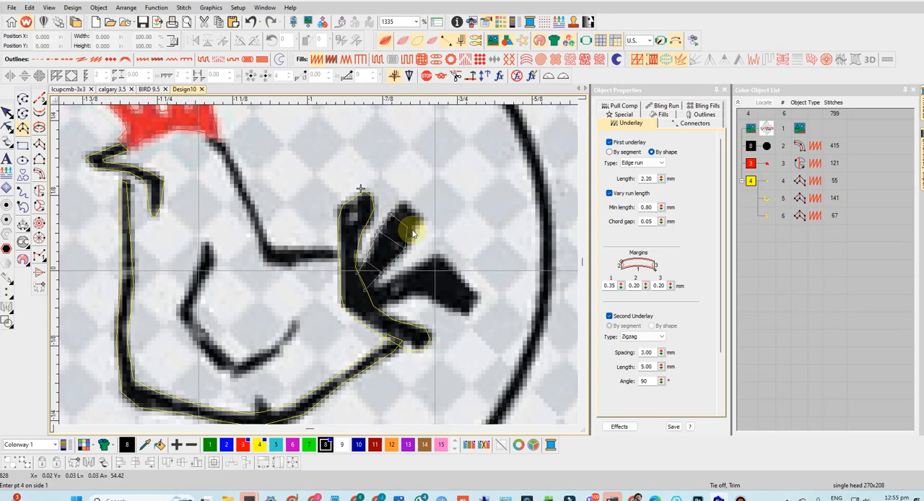
pyautogui.click(403, 202)
pyautogui.click(416, 219)
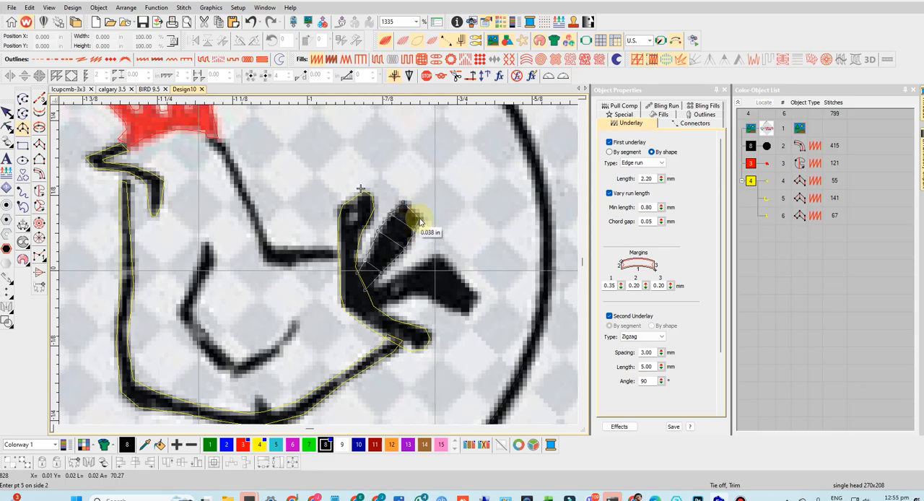
pyautogui.click(360, 306)
pyautogui.click(392, 295)
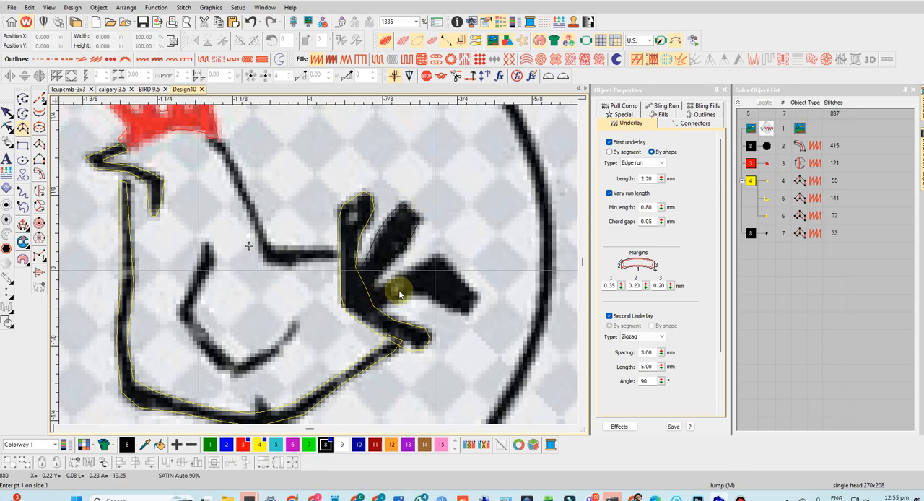
pyautogui.press('Return')
# - Recolor the newly traced feather column with yellow thread color 4 and make that the current color for further Column A objects
pyautogui.click(765, 233)
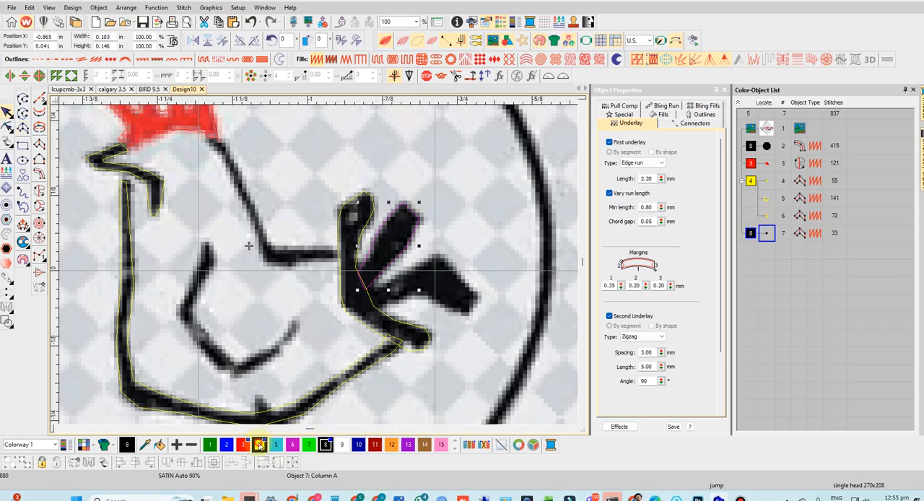
pyautogui.click(23, 128)
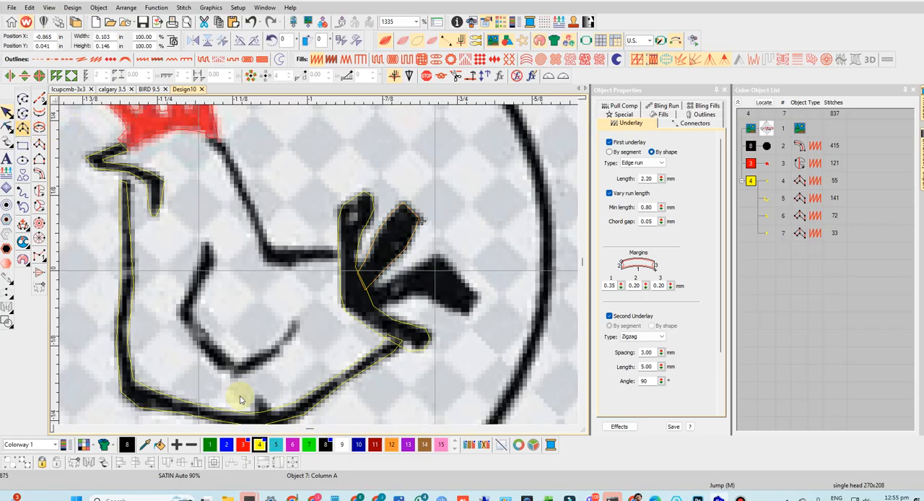
pyautogui.click(258, 443)
# - Trace the wide bent tail feather above the lowest one as a satin Column A, from the tail base to its blunt tip
pyautogui.click(366, 293)
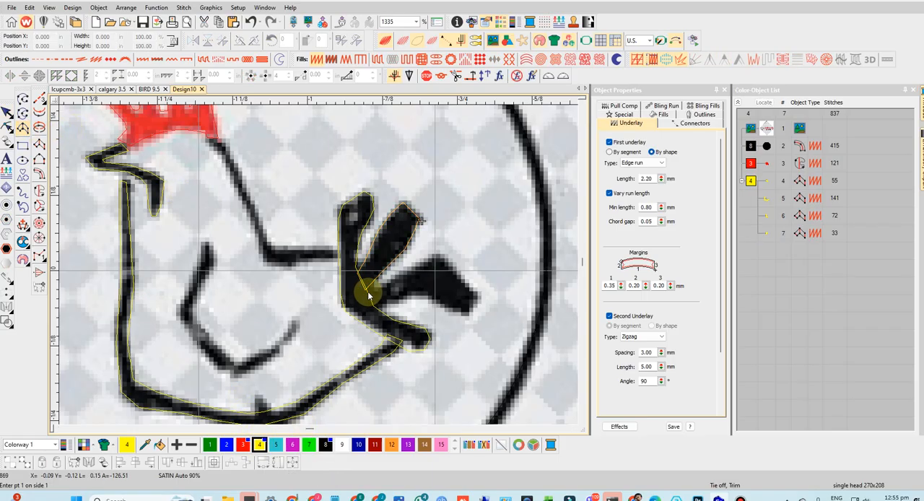
pyautogui.click(375, 311)
pyautogui.click(395, 278)
pyautogui.click(398, 297)
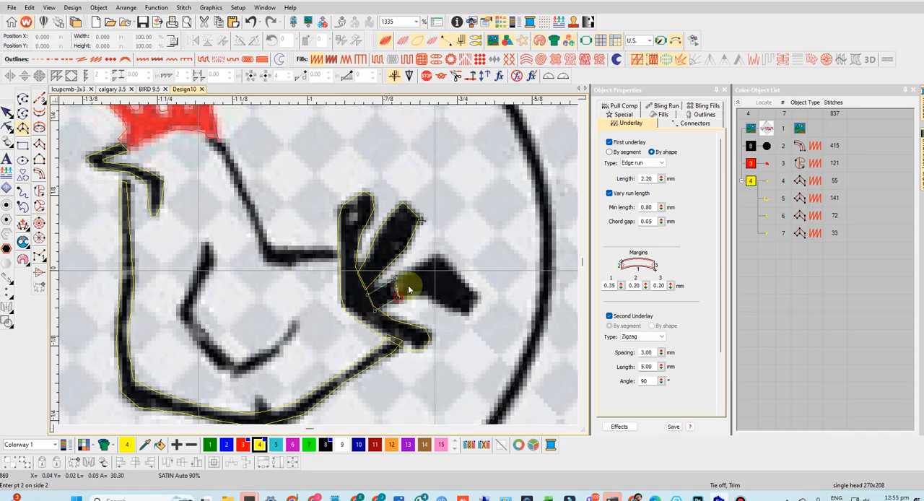
pyautogui.click(436, 260)
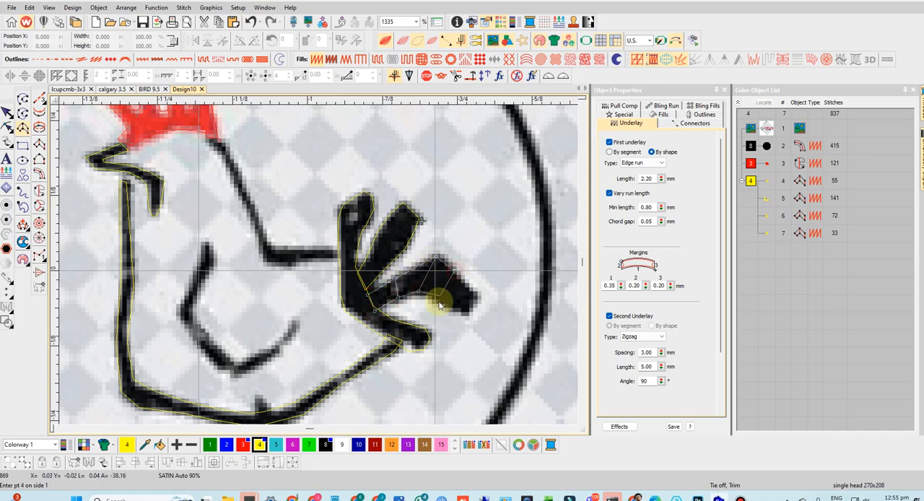
pyautogui.click(436, 303)
pyautogui.click(476, 293)
pyautogui.click(461, 313)
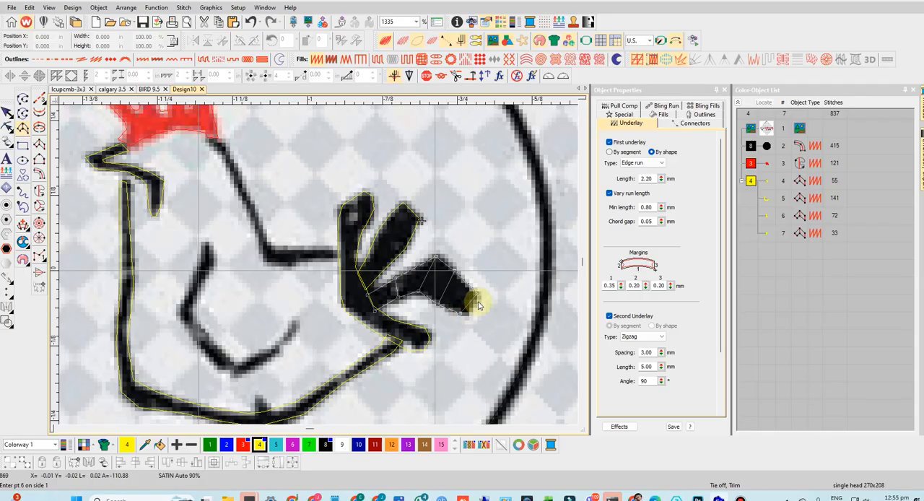
pyautogui.press('Return')
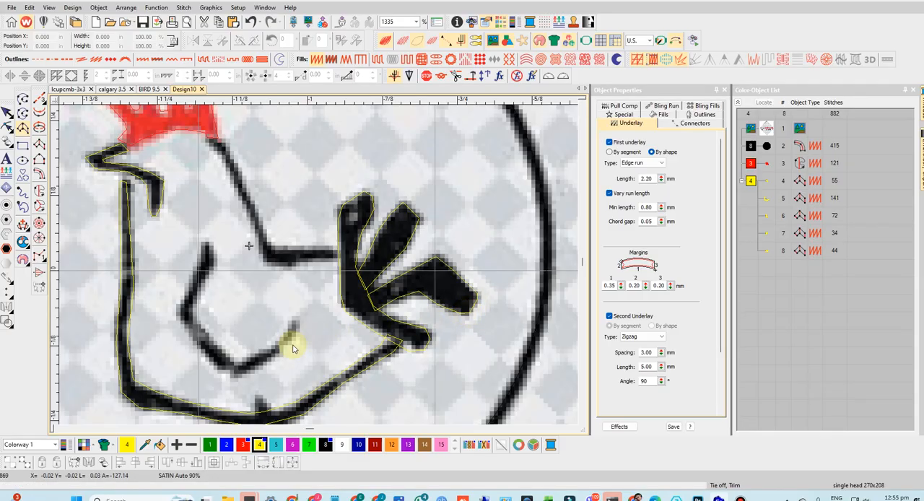
# - Trace the chicken's back as a satin Column A from the tail, around the corner and up the neck to the red comb
pyautogui.click(338, 249)
pyautogui.click(338, 259)
pyautogui.click(303, 249)
pyautogui.click(305, 260)
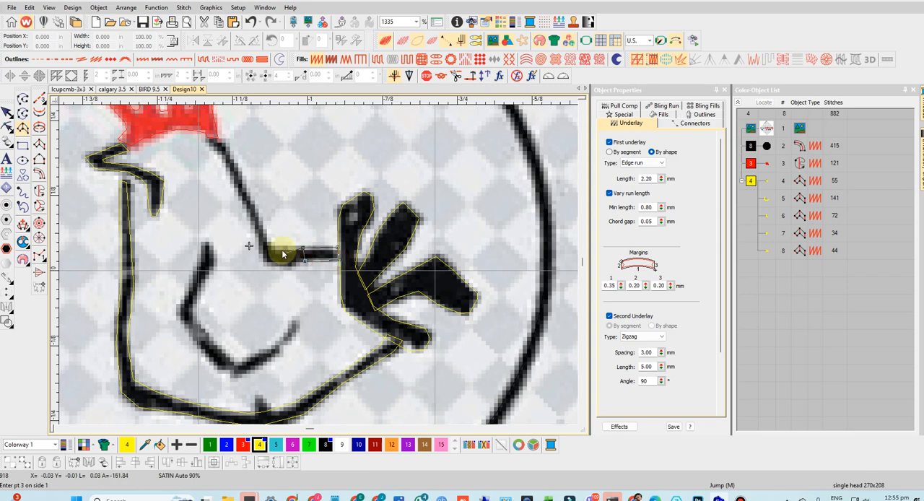
pyautogui.click(281, 251)
pyautogui.click(261, 255)
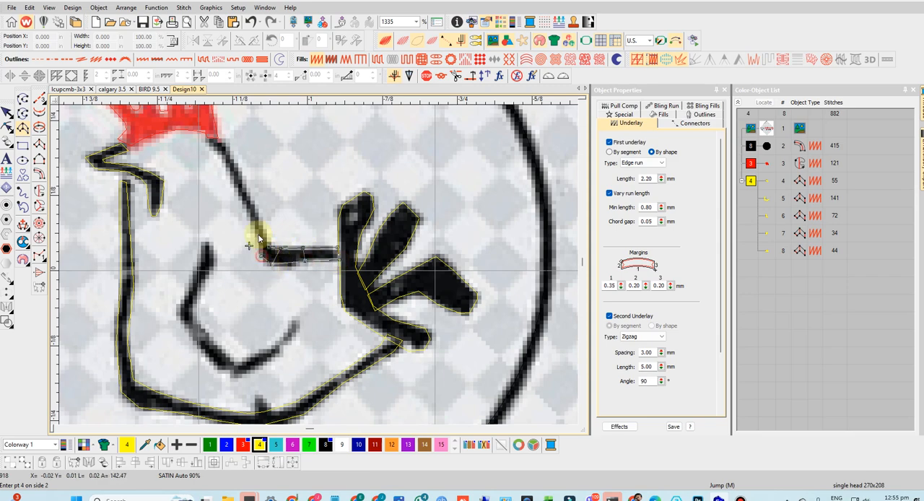
pyautogui.click(237, 169)
pyautogui.click(230, 173)
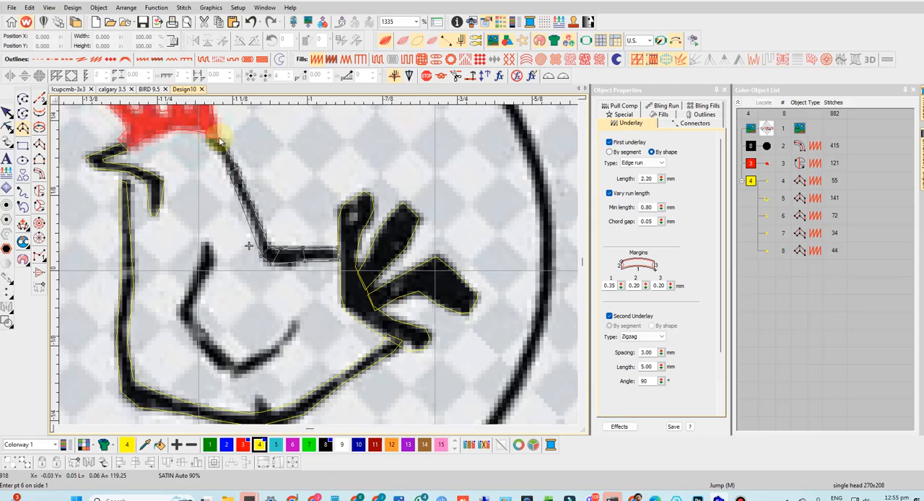
pyautogui.click(221, 141)
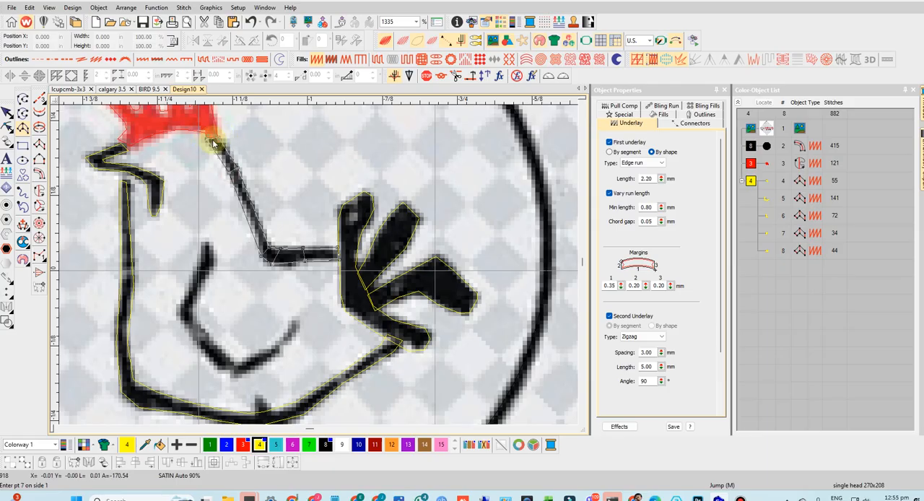
pyautogui.press('Return')
# - Trace the wing line inside the body as a satin Column A from its upper end, around both bends, to its thin tip
pyautogui.click(203, 246)
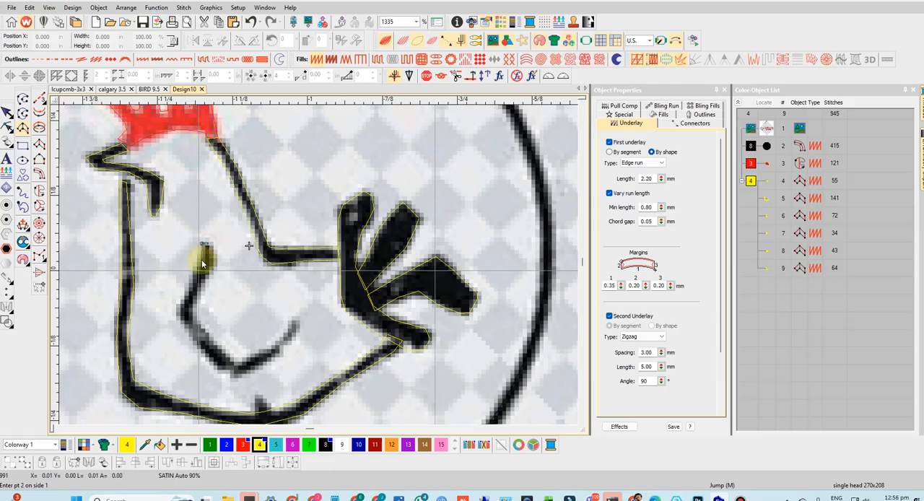
pyautogui.click(207, 262)
pyautogui.click(179, 308)
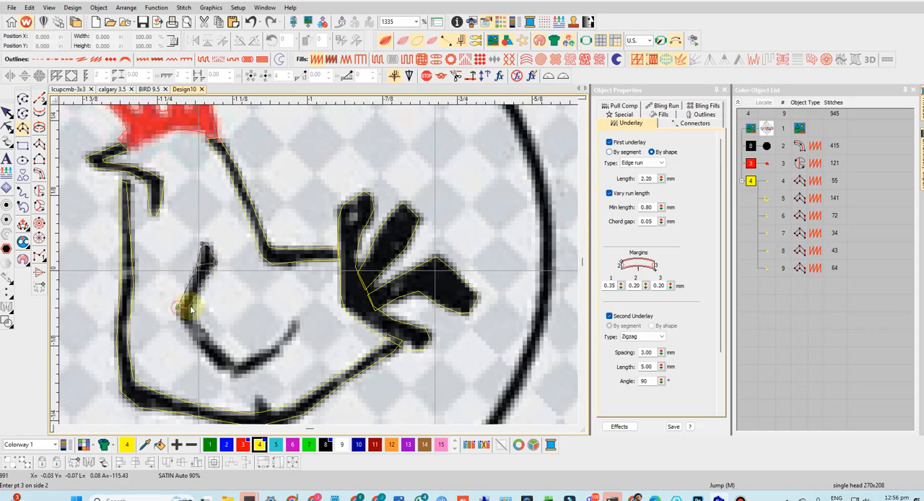
pyautogui.click(183, 327)
pyautogui.click(197, 319)
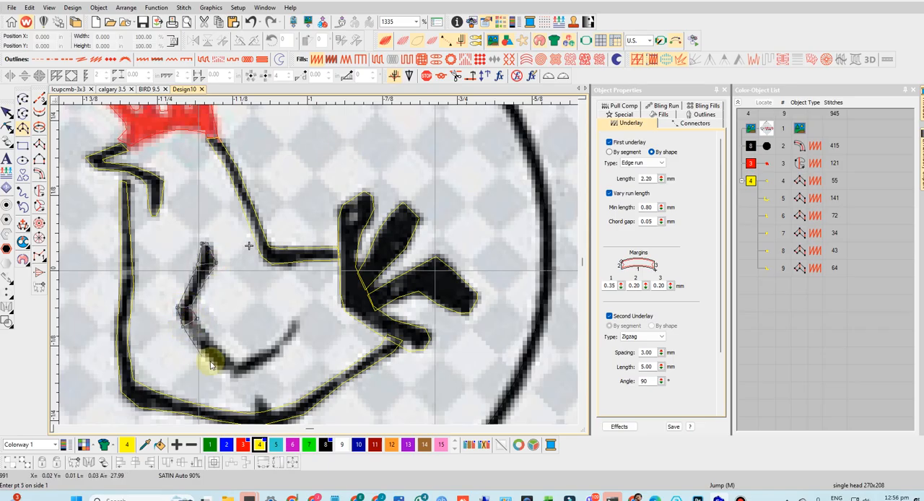
pyautogui.click(218, 370)
pyautogui.click(229, 371)
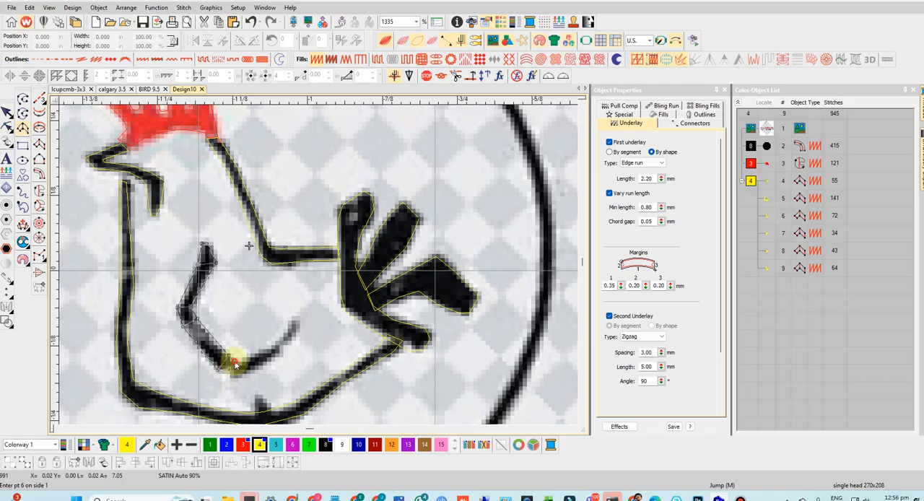
pyautogui.click(237, 371)
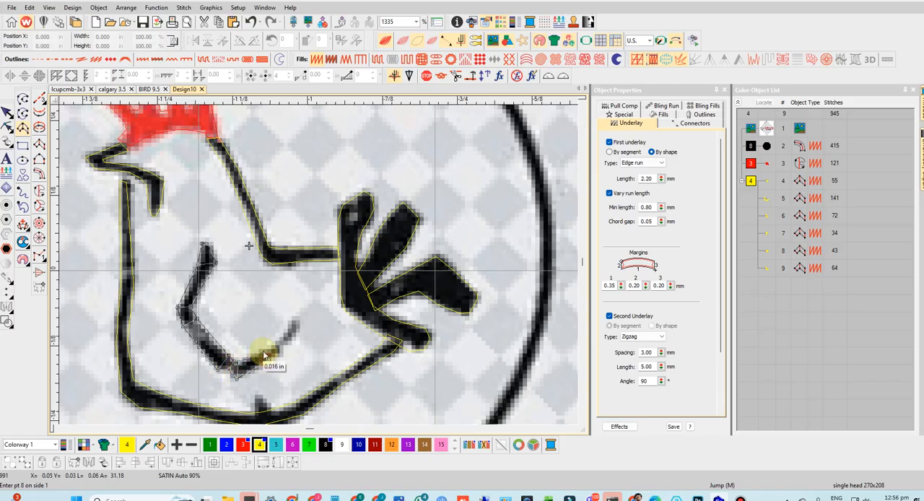
pyautogui.click(270, 347)
pyautogui.click(283, 338)
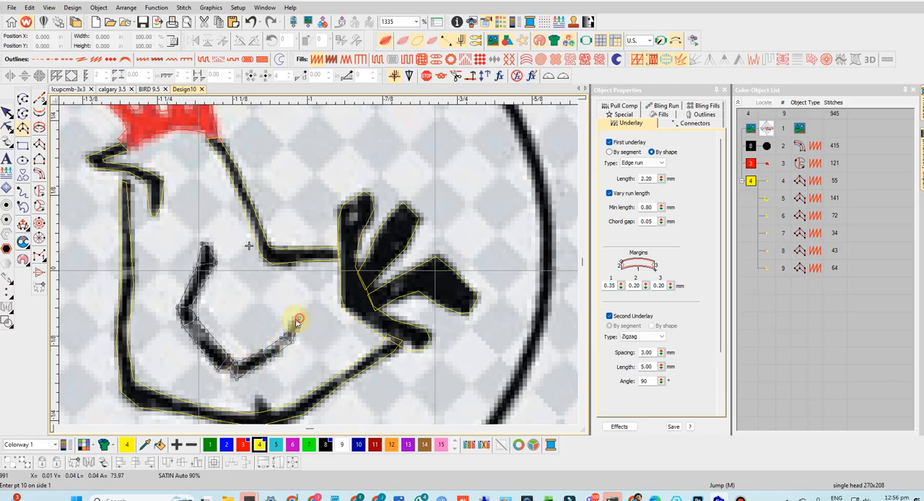
pyautogui.click(295, 322)
pyautogui.press('Return')
# - Trace the leg nearer the tail as a satin Column A from its narrow top inside the belly to the wide foot end
pyautogui.scroll(-4, 304, 289)
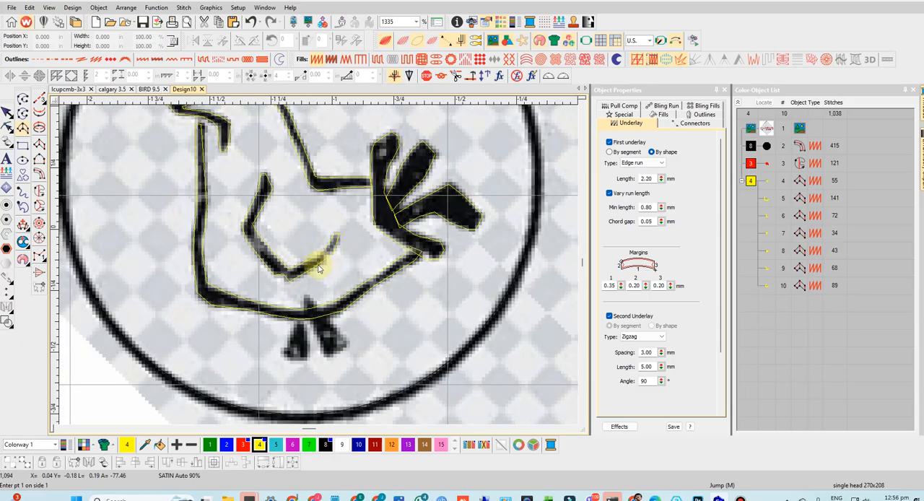
pyautogui.scroll(6, 321, 274)
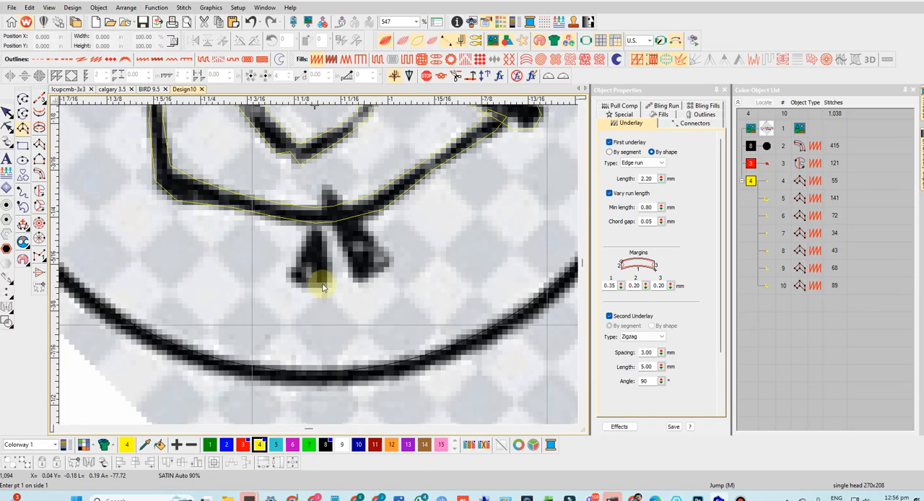
pyautogui.click(323, 190)
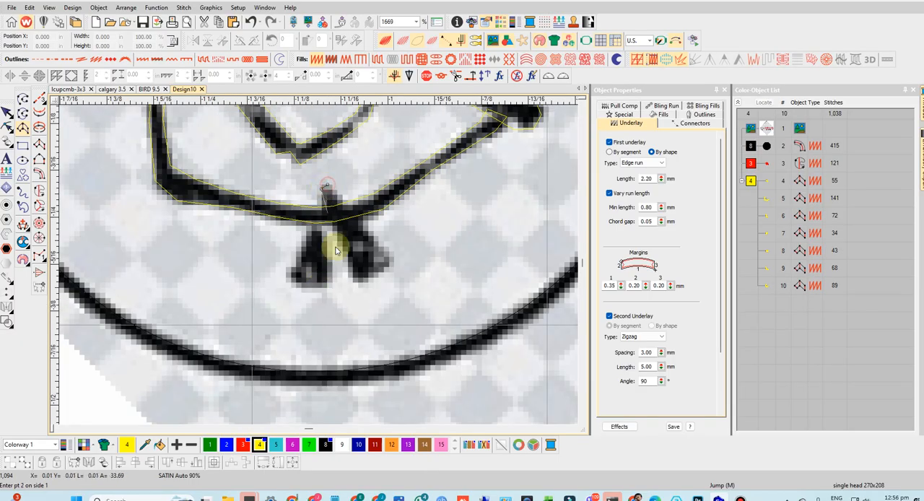
pyautogui.click(393, 262)
pyautogui.click(365, 278)
pyautogui.click(379, 273)
pyautogui.press('Return')
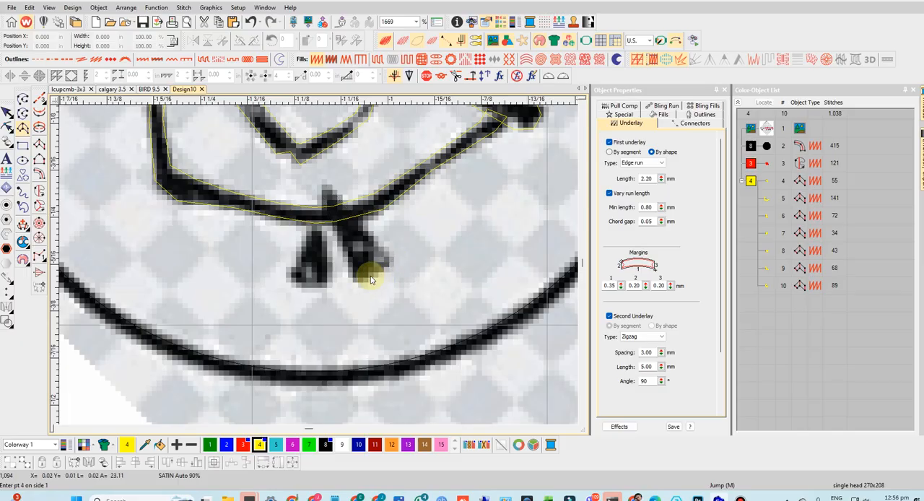
# - Trace the leg farther from the tail as a satin Column A from the belly line to its wide foot end
pyautogui.click(311, 225)
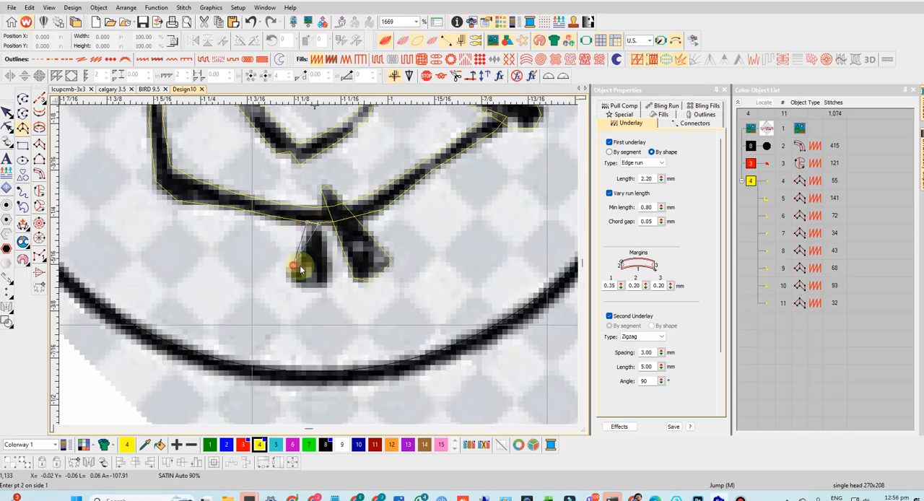
pyautogui.click(289, 274)
pyautogui.click(331, 273)
pyautogui.click(302, 291)
pyautogui.press('Return')
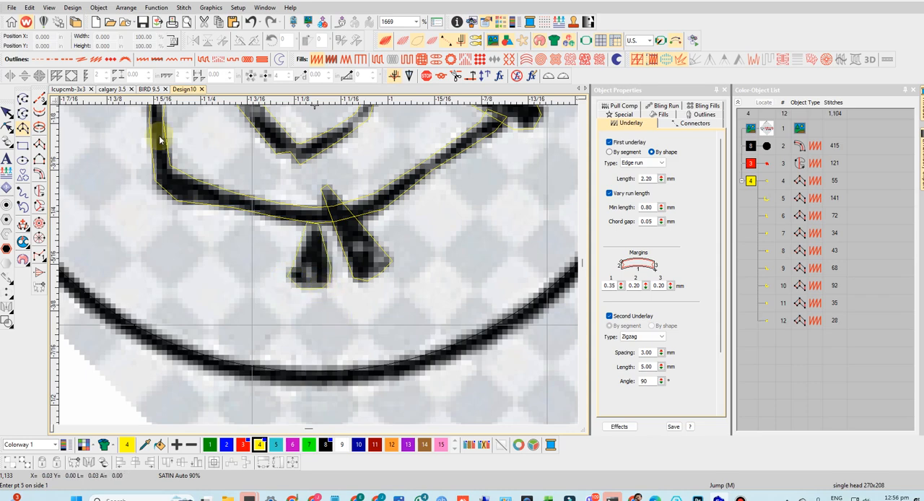
pyautogui.press('Escape')
# - Apply Closest Join to all the yellow chicken columns and set their connectors' Trim after option to Off
pyautogui.scroll(-4, 316, 227)
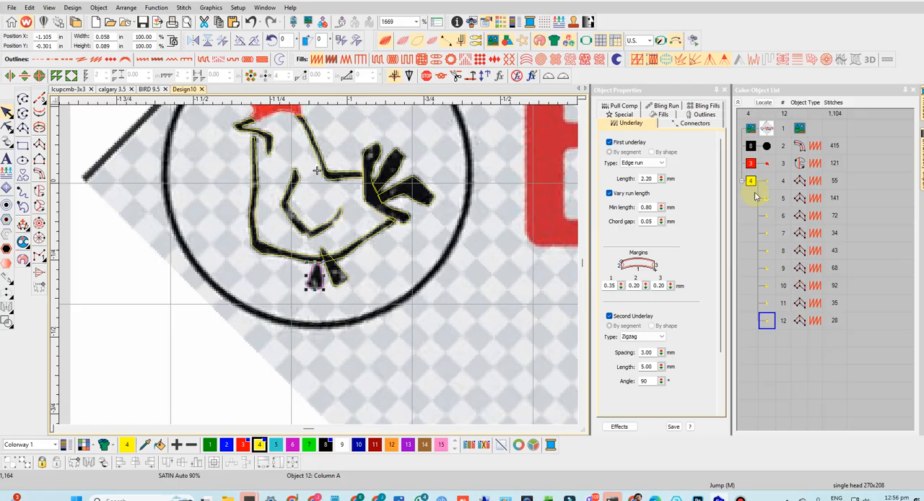
pyautogui.click(751, 181)
pyautogui.rightClick(771, 215)
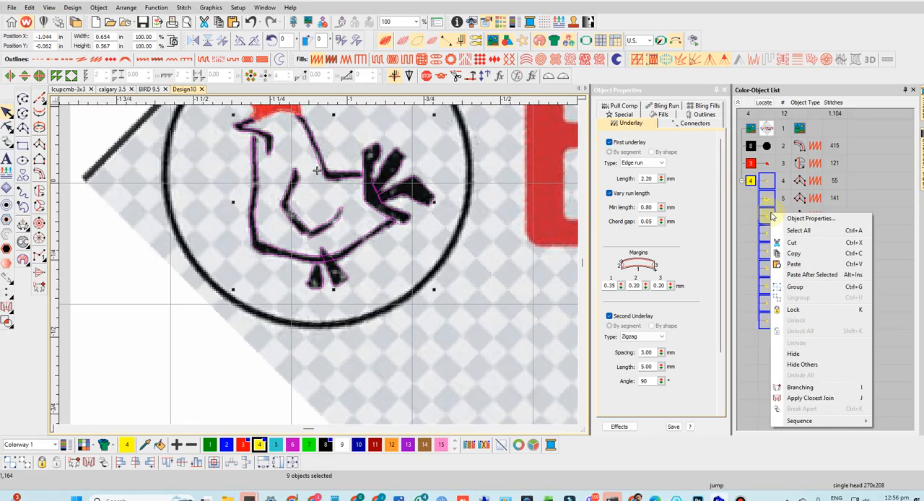
pyautogui.click(805, 406)
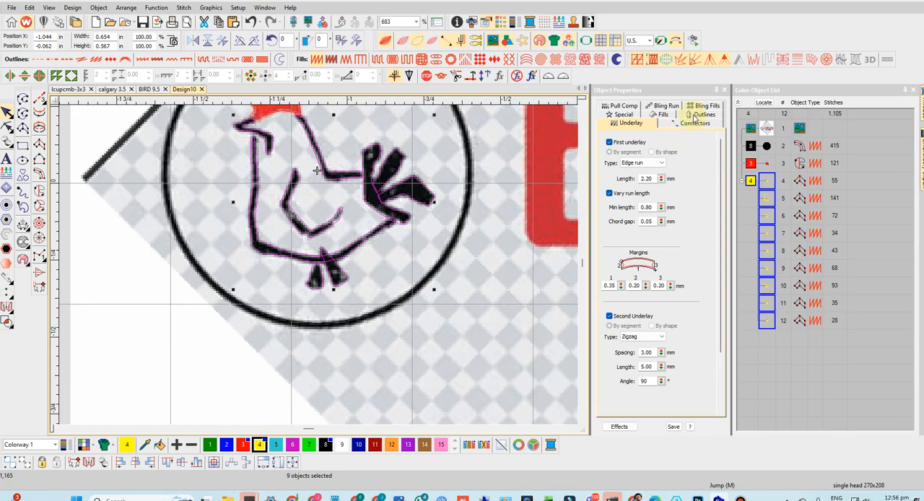
pyautogui.click(684, 126)
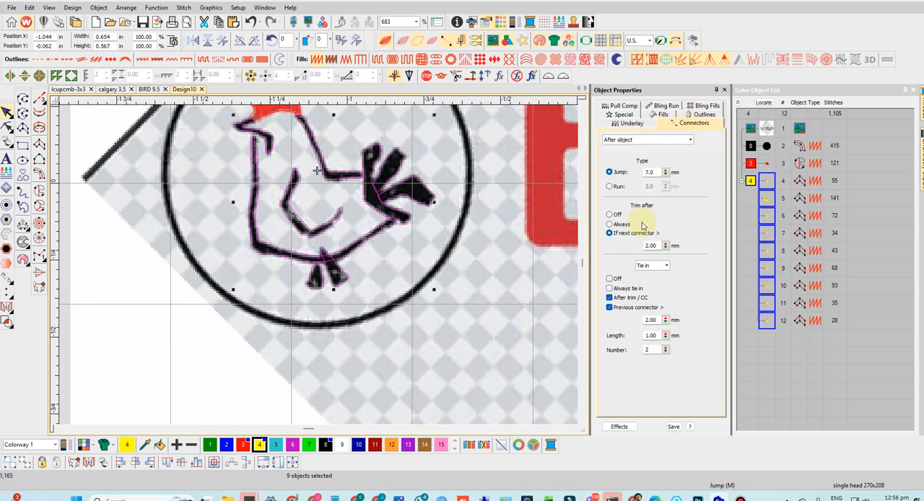
pyautogui.click(610, 215)
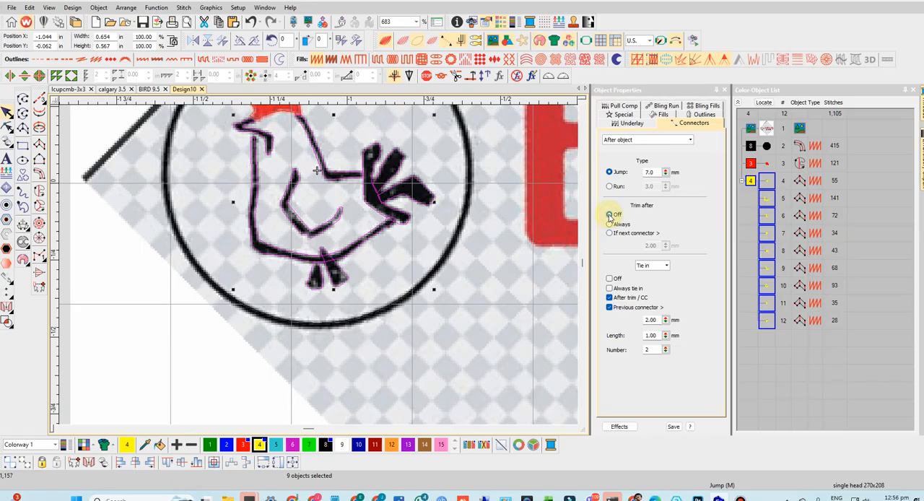
pyautogui.scroll(-2, 317, 269)
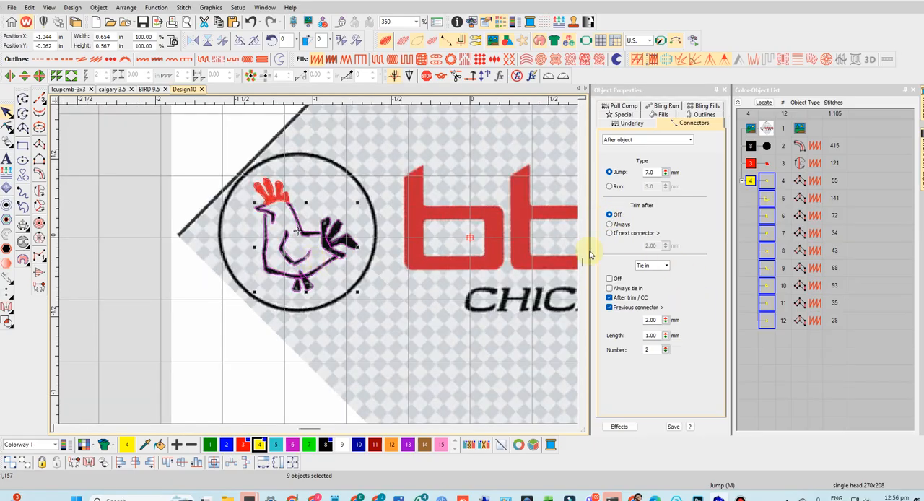
pyautogui.scroll(-2, 314, 265)
pyautogui.scroll(3, 317, 264)
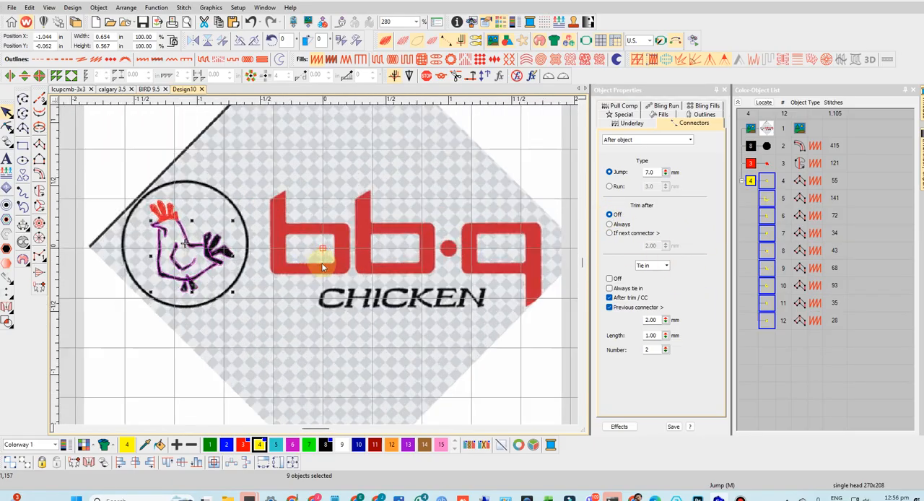
pyautogui.scroll(2, 318, 269)
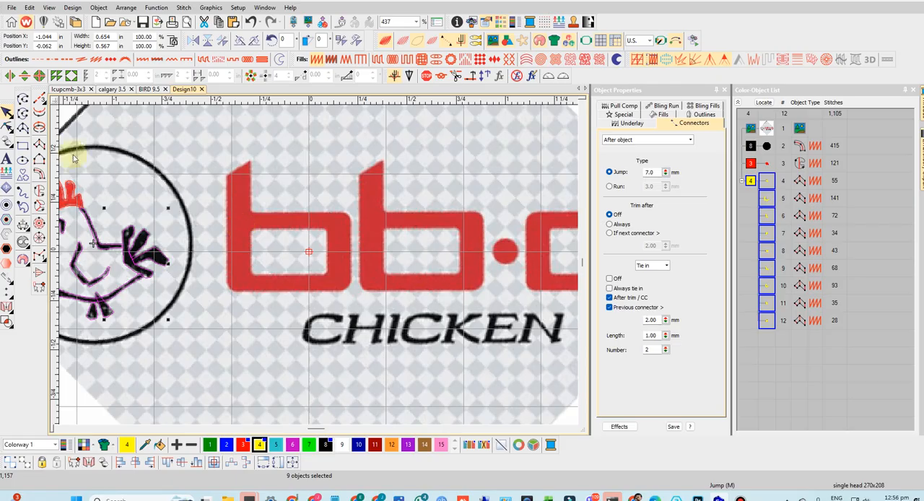
# - Start a satin Column A on the first b, tracing its upper bar from the stem, around the corner and down the far side of the bowl
pyautogui.click(23, 129)
pyautogui.scroll(3, 270, 216)
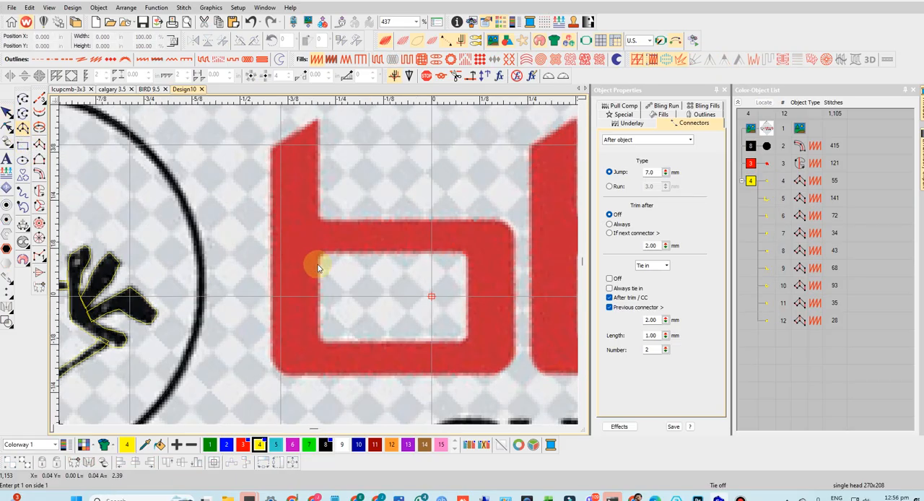
pyautogui.click(314, 219)
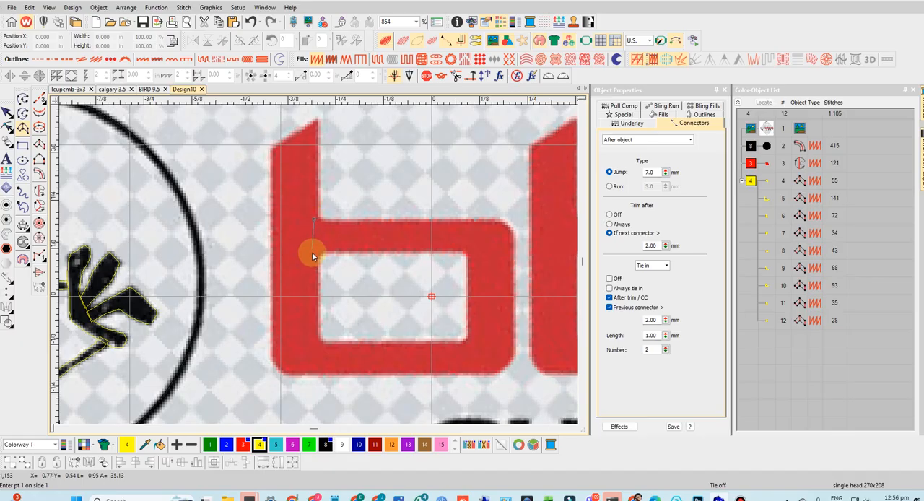
pyautogui.click(496, 220)
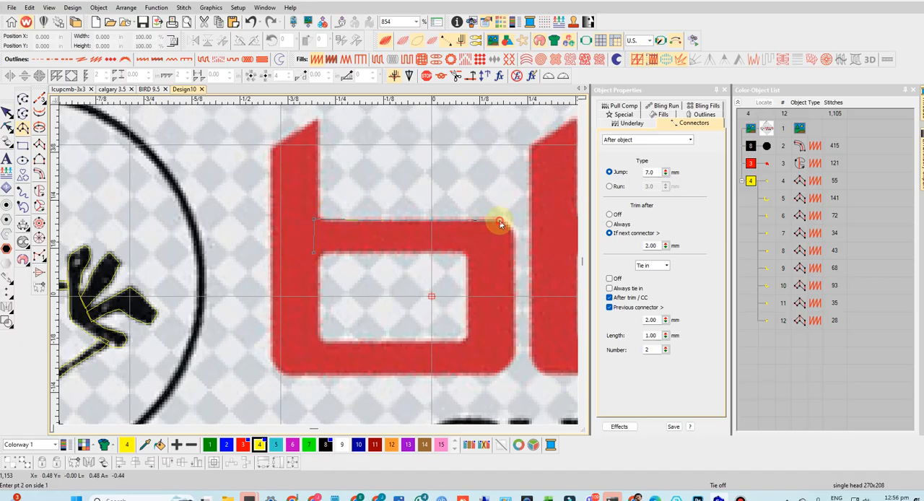
pyautogui.click(466, 252)
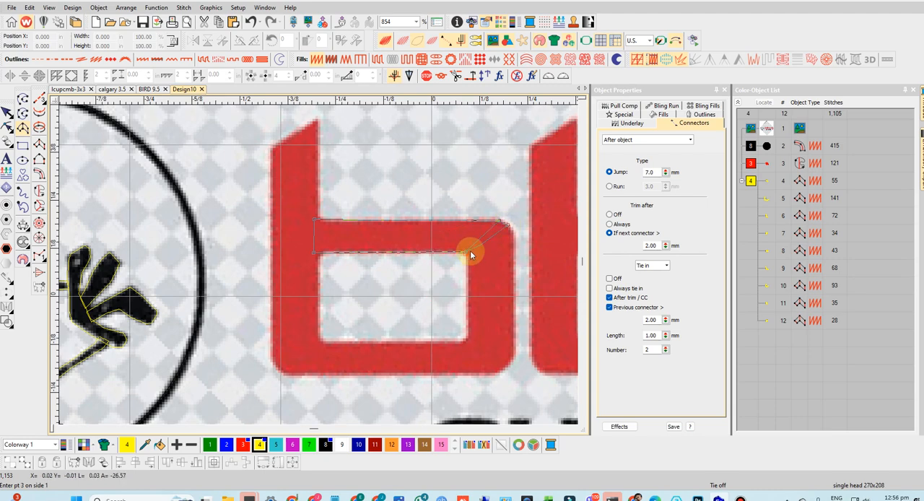
pyautogui.click(506, 242)
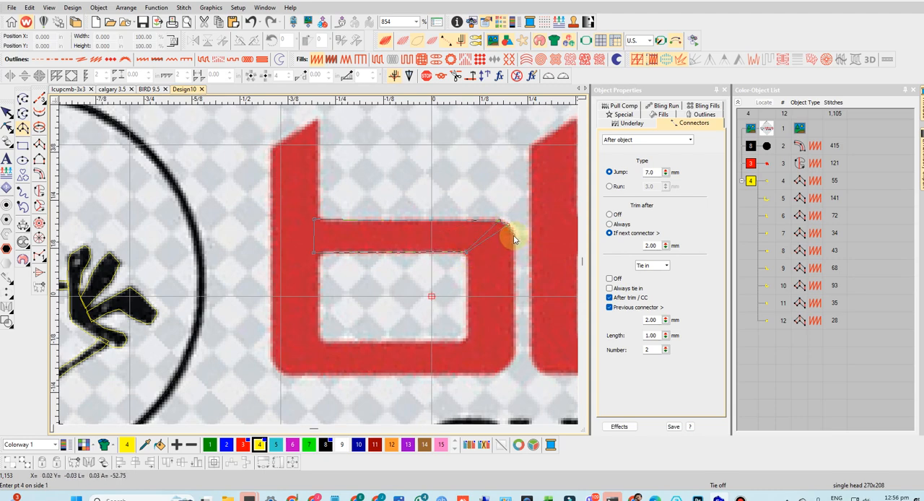
pyautogui.click(514, 237)
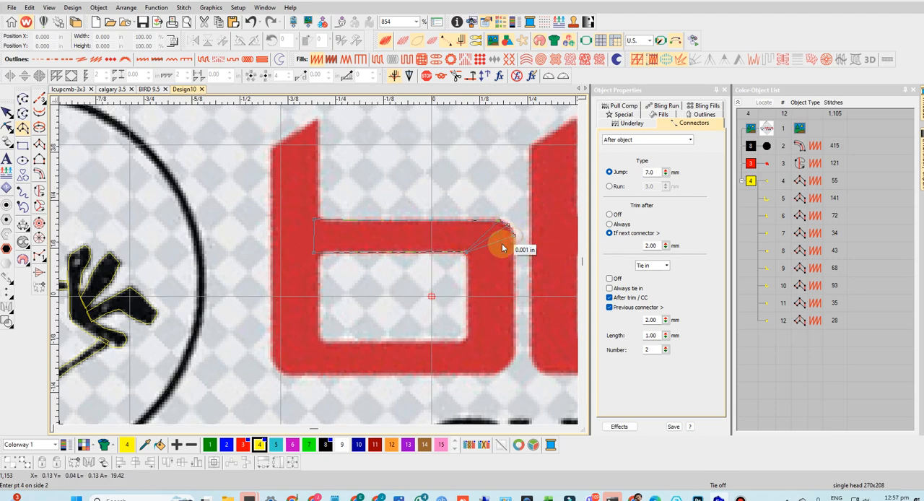
pyautogui.click(465, 253)
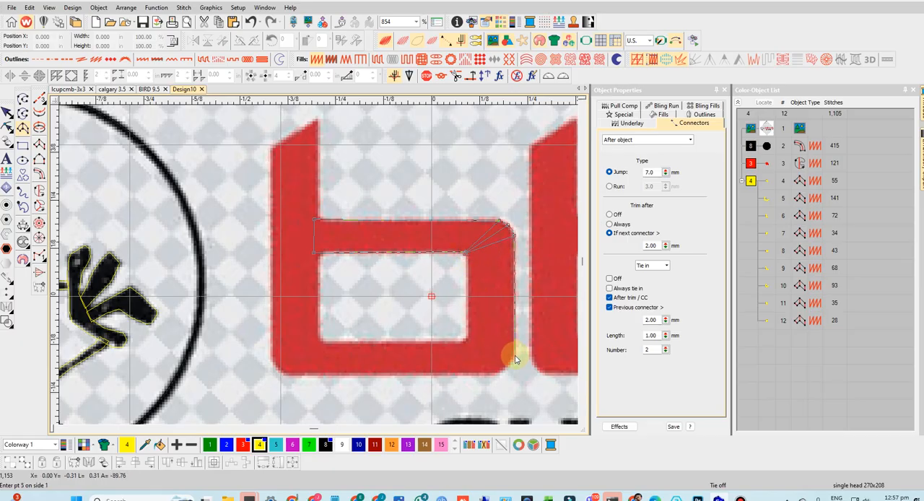
pyautogui.click(515, 357)
pyautogui.click(466, 337)
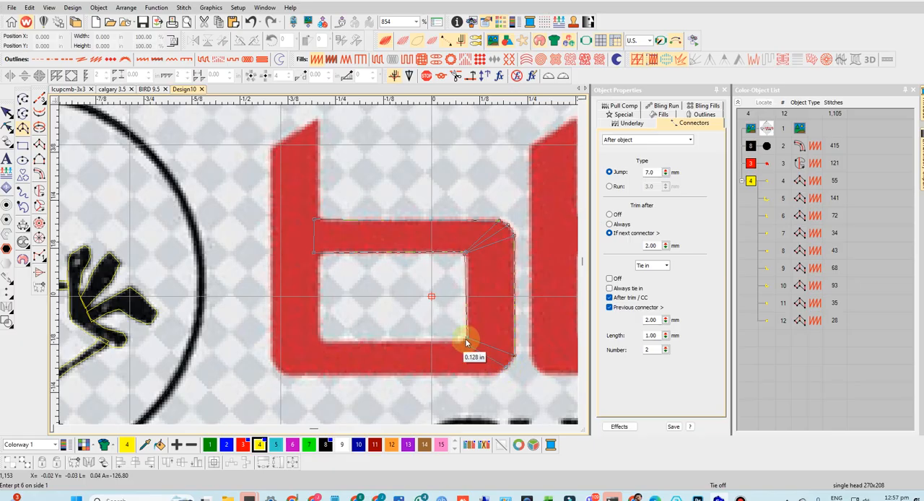
pyautogui.click(466, 341)
pyautogui.click(493, 375)
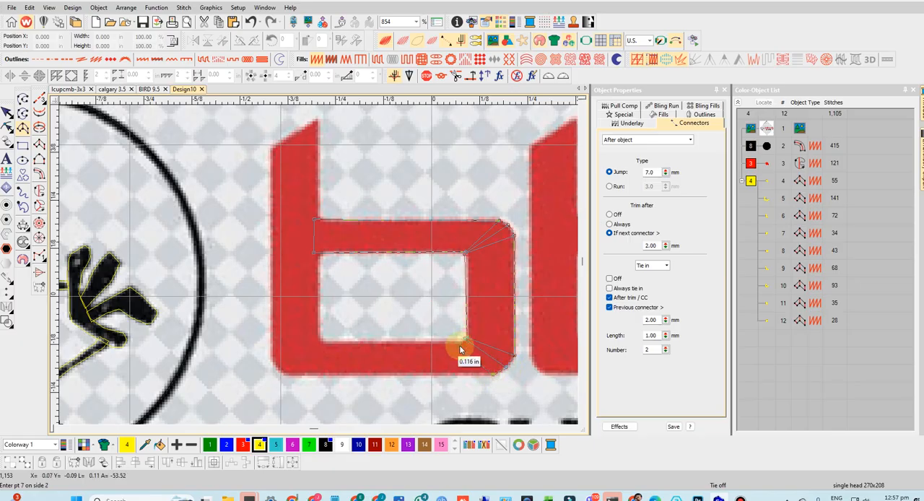
# - Finish the first b's column along its base, around the lower stem corner and up the stem to its slanted tip
pyautogui.click(285, 376)
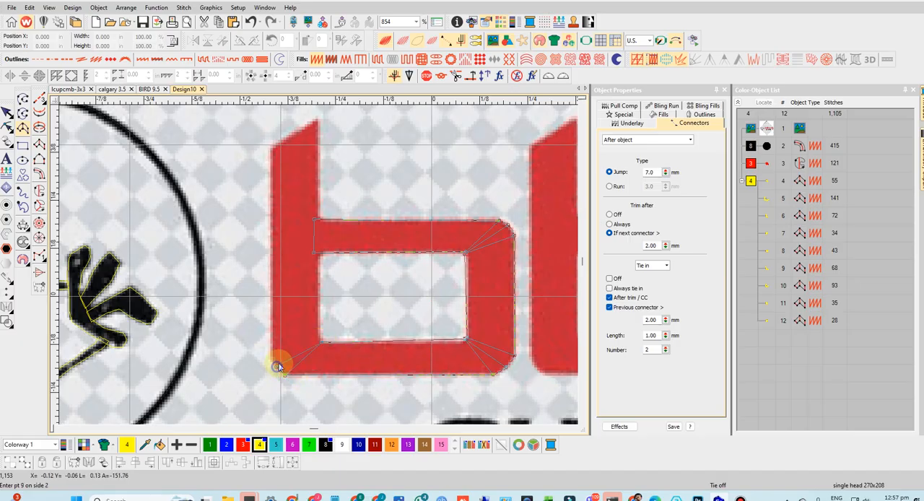
pyautogui.click(318, 343)
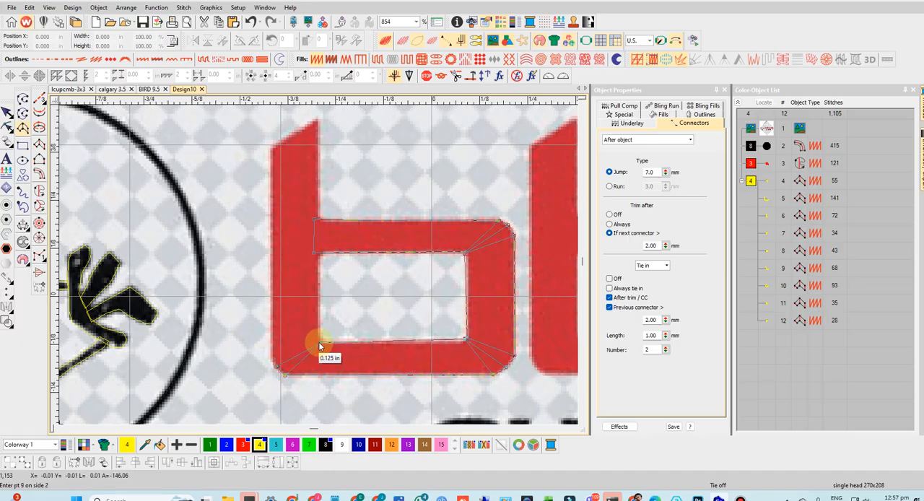
pyautogui.click(271, 360)
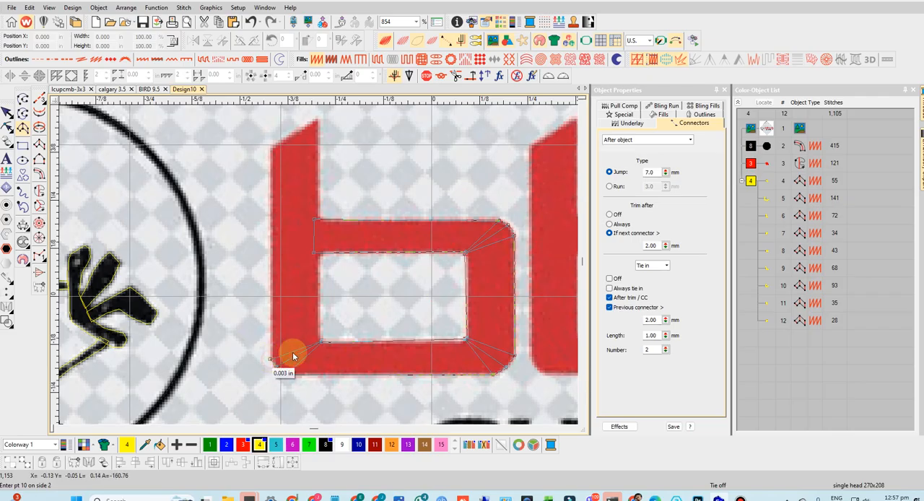
pyautogui.click(269, 145)
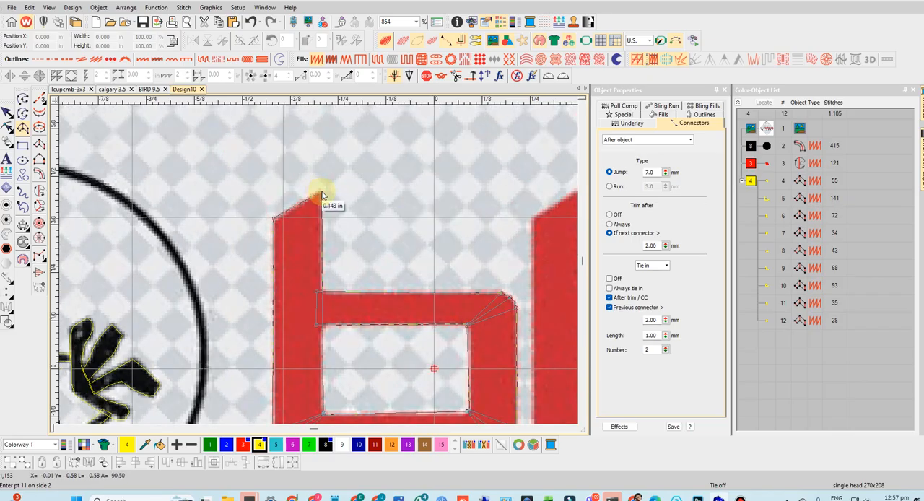
pyautogui.click(322, 195)
pyautogui.press('Return')
pyautogui.press('0')
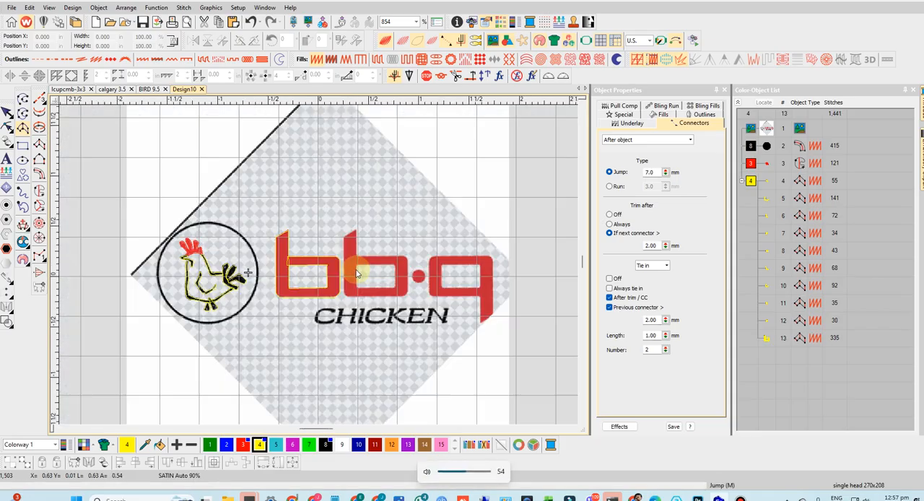
# - Duplicate the finished first b column and place the copy over the second b of the logo
pyautogui.scroll(3, 326, 257)
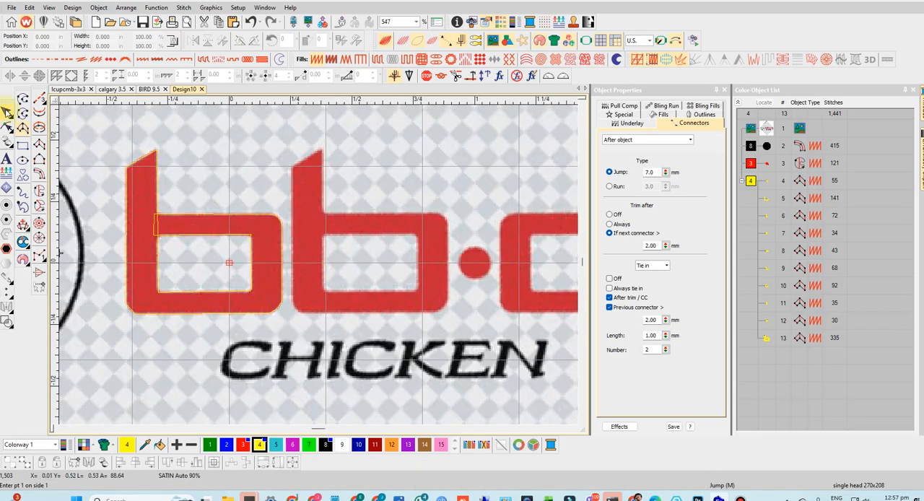
pyautogui.click(7, 112)
pyautogui.click(148, 180)
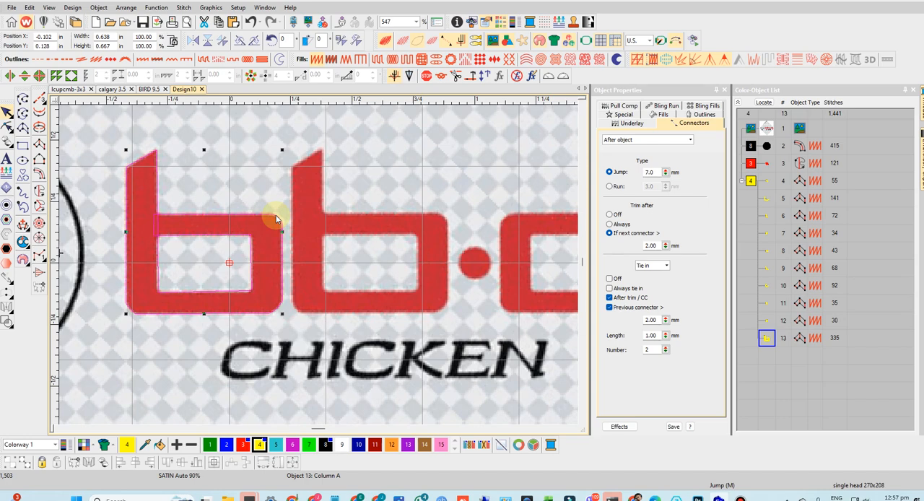
pyautogui.moveTo(276, 217); pyautogui.dragTo(438, 215)
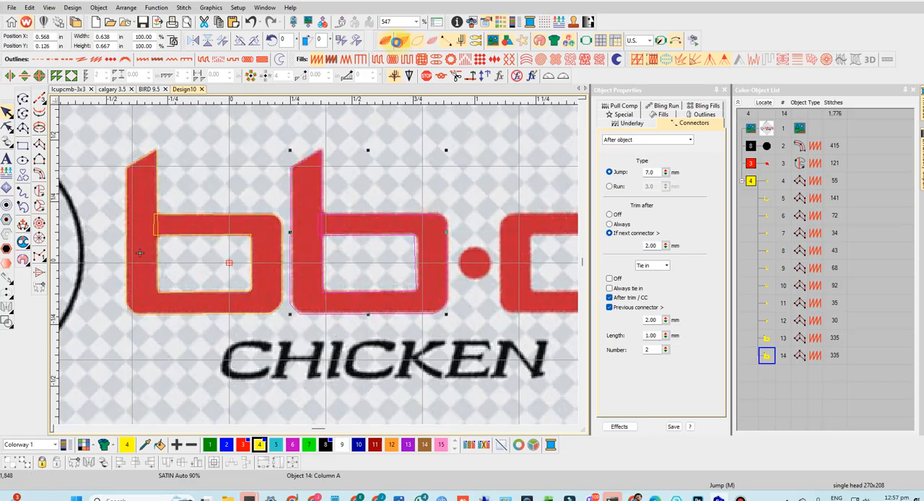
pyautogui.click(396, 42)
pyautogui.click(398, 43)
# - Trace the dot between the second b and the q as a filled circle about 0.13 in across
pyautogui.scroll(2, 495, 291)
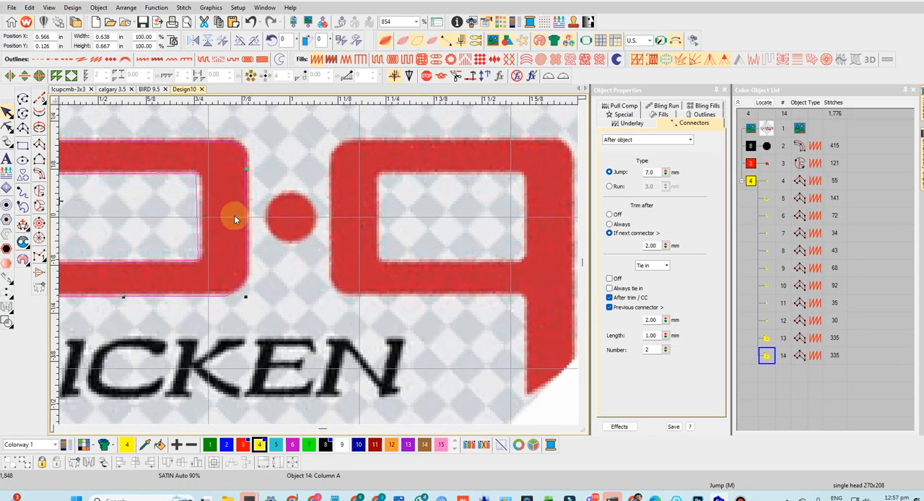
pyautogui.click(22, 162)
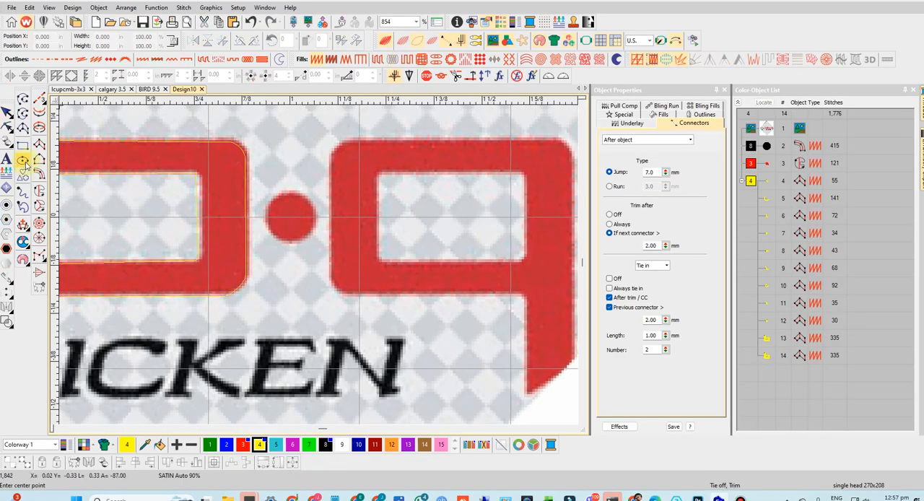
pyautogui.click(267, 225)
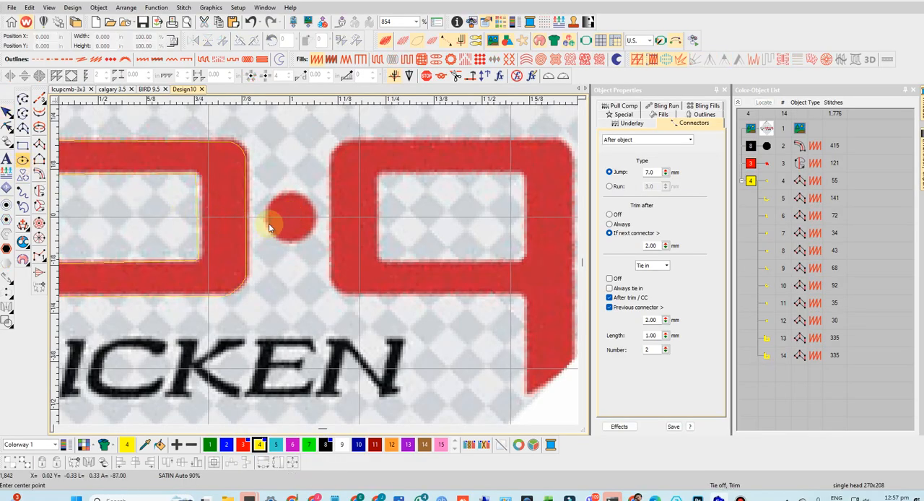
pyautogui.click(313, 218)
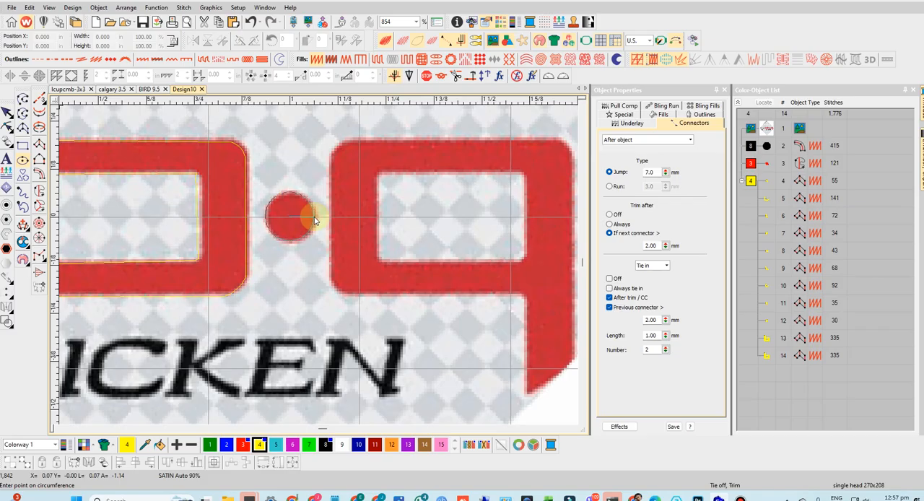
pyautogui.click(313, 219)
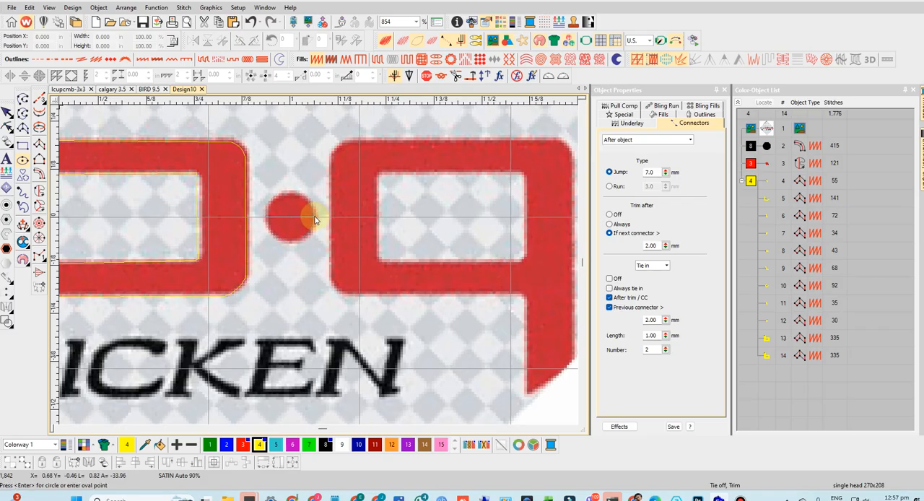
pyautogui.press('Return')
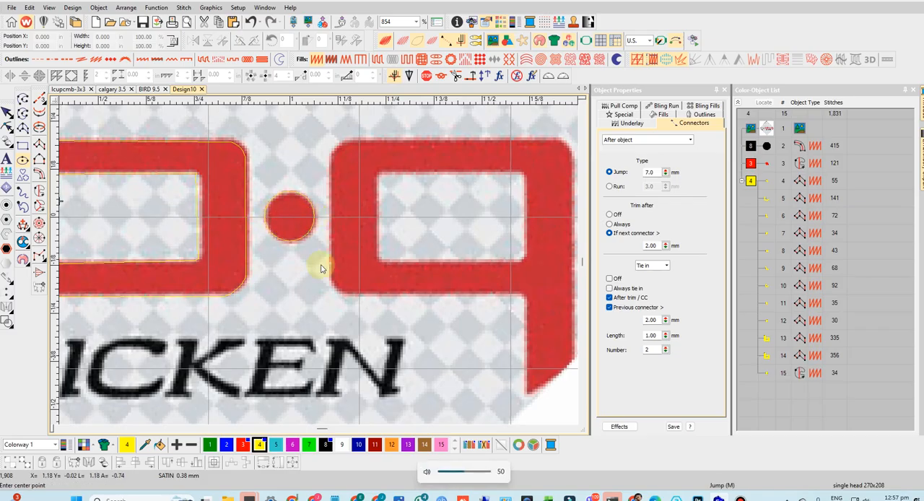
# - Duplicate the second b column, rotate the copy about 179°, and position it over the q
pyautogui.scroll(-2, 319, 264)
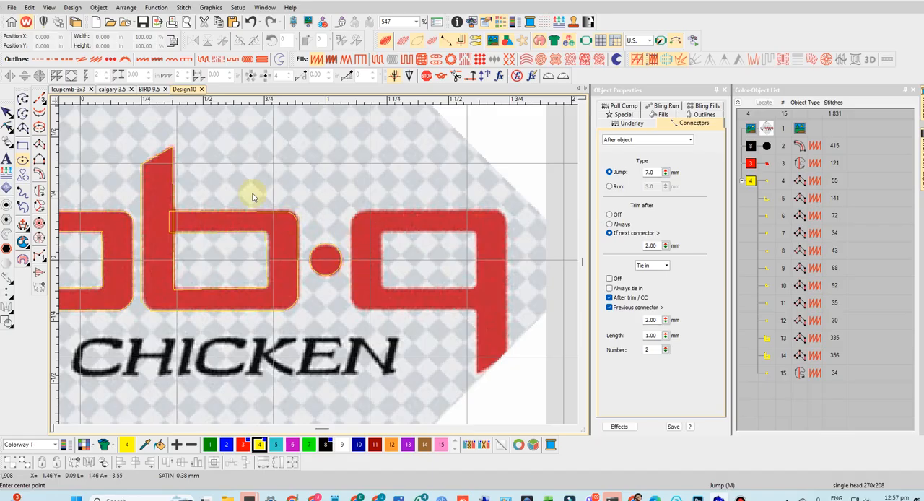
pyautogui.click(6, 110)
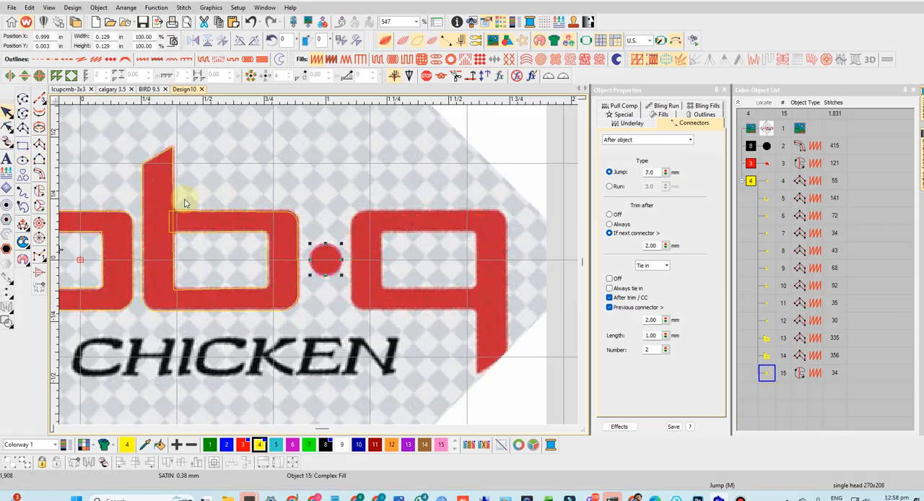
pyautogui.click(190, 210)
pyautogui.moveTo(189, 210); pyautogui.dragTo(413, 232)
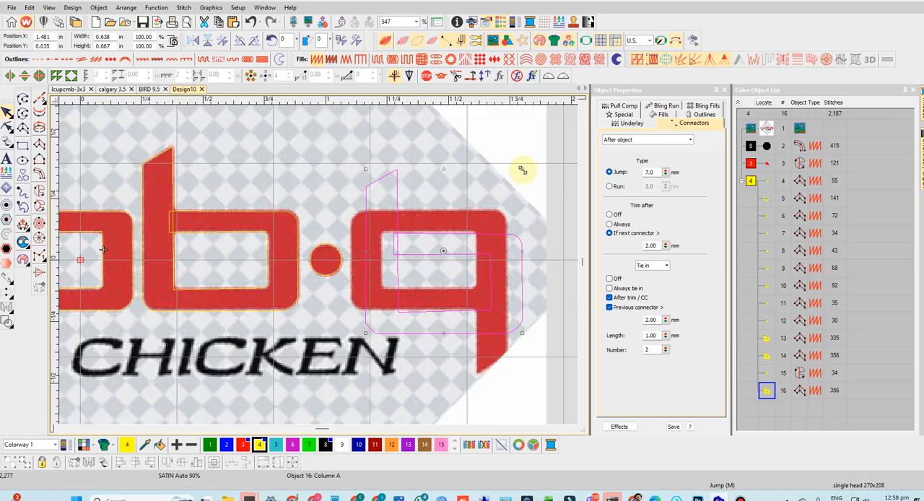
pyautogui.moveTo(521, 168); pyautogui.dragTo(252, 365)
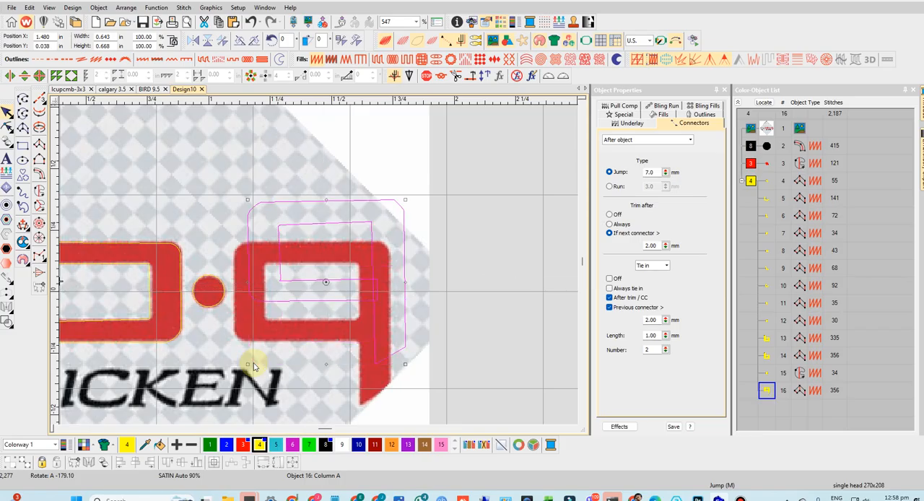
pyautogui.moveTo(286, 318); pyautogui.dragTo(280, 338)
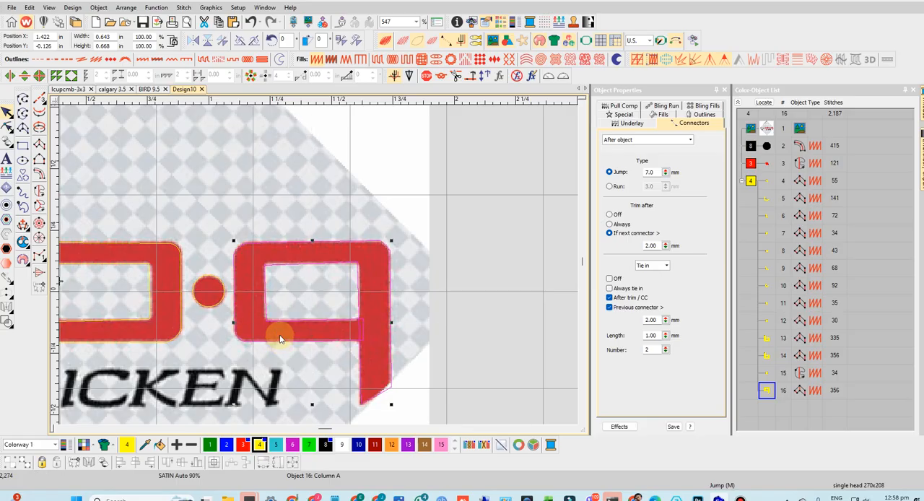
# - Trace the first C of CHICKEN as a satin Column A from its upper serif, around the curve, to its lower tip
pyautogui.scroll(-3, 318, 268)
pyautogui.scroll(5, 319, 269)
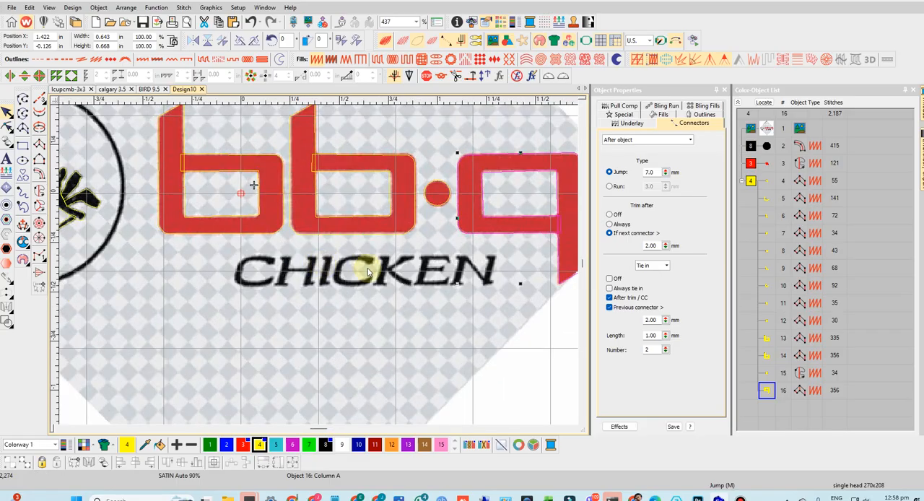
pyautogui.scroll(1, 220, 198)
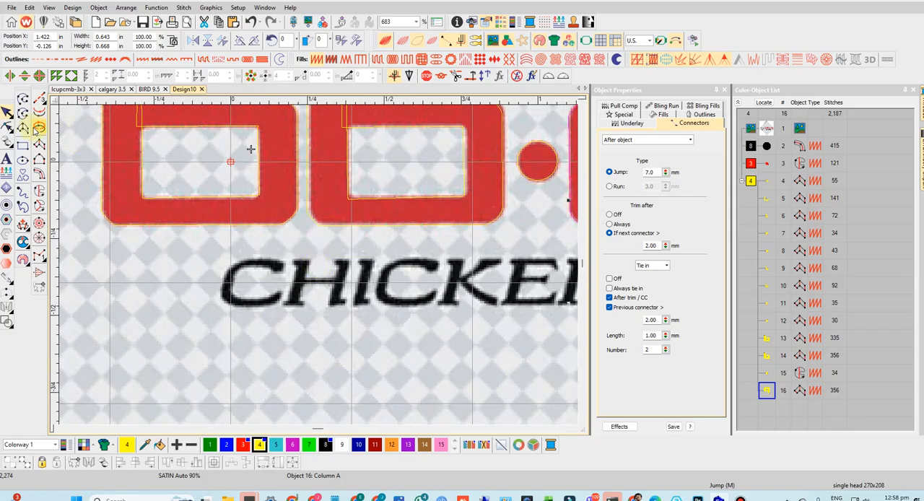
pyautogui.scroll(1, 314, 262)
pyautogui.scroll(1, 318, 267)
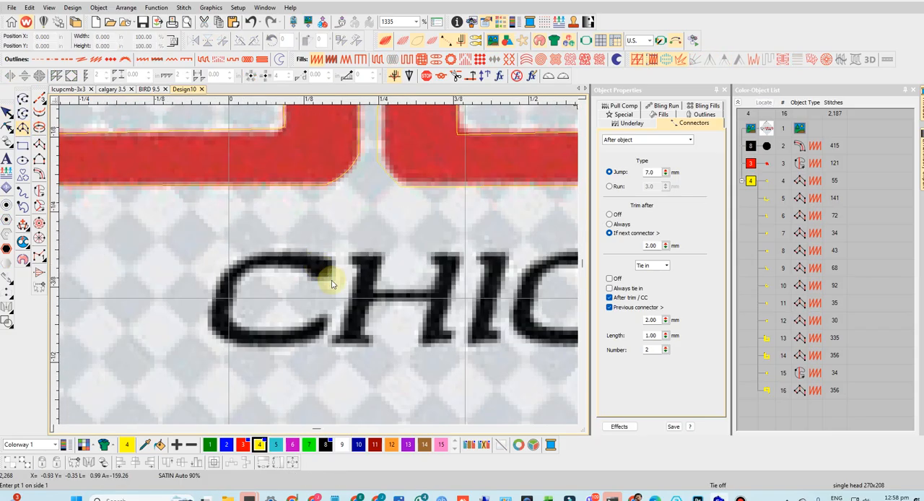
pyautogui.click(329, 279)
pyautogui.moveTo(315, 276)
pyautogui.mouseDown()
pyautogui.moveTo(305, 283)
pyautogui.moveTo(313, 258)
pyautogui.moveTo(306, 273)
pyautogui.mouseUp()
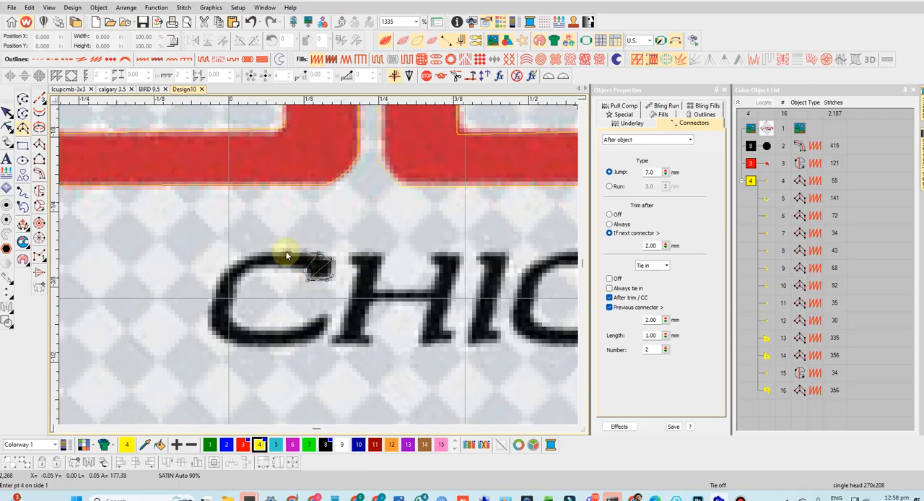
pyautogui.click(284, 254)
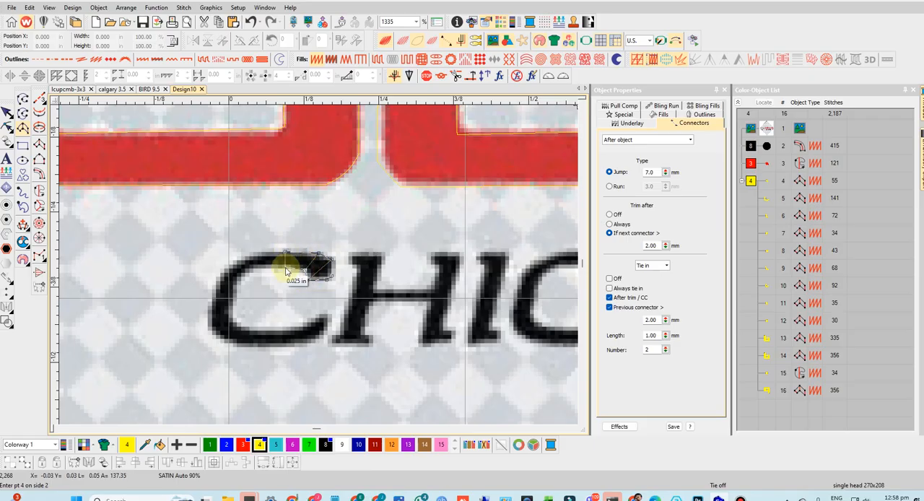
pyautogui.click(250, 275)
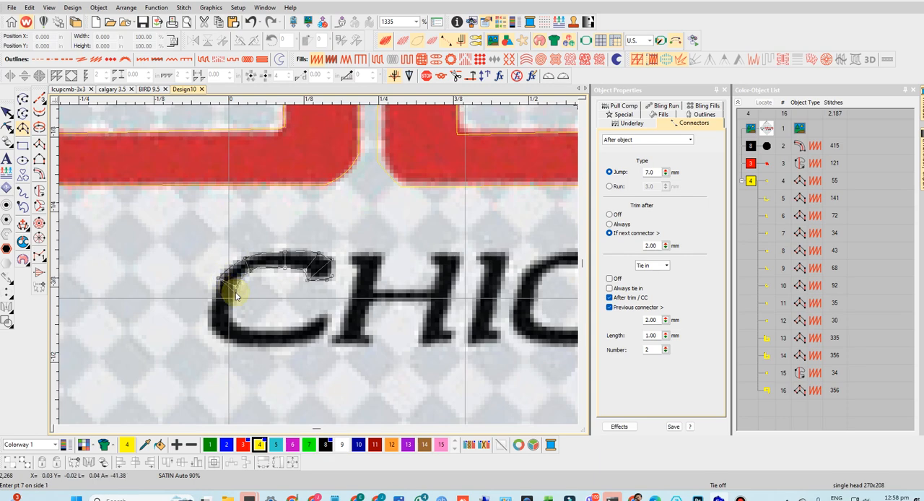
pyautogui.click(208, 320)
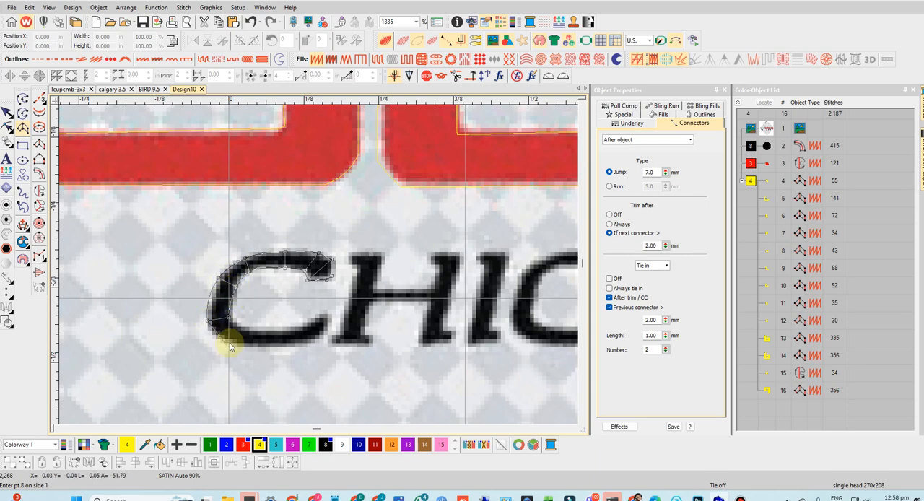
pyautogui.click(230, 344)
pyautogui.click(249, 333)
pyautogui.click(286, 345)
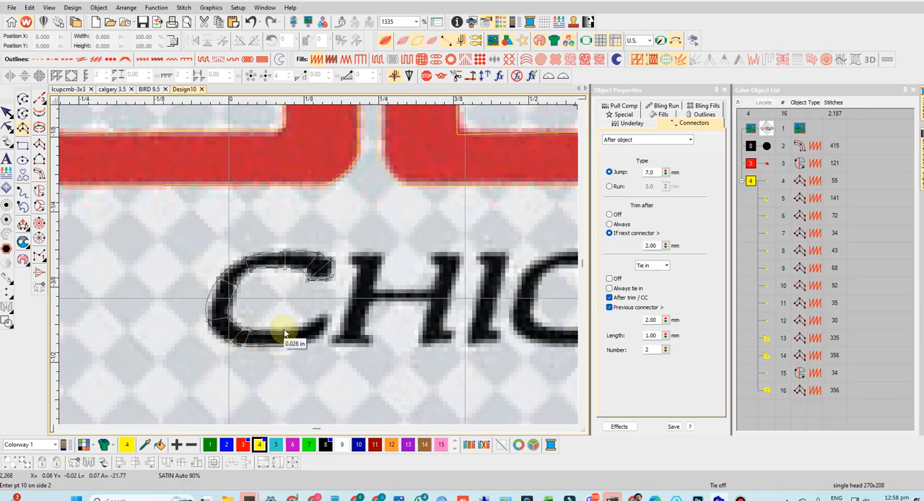
pyautogui.click(323, 324)
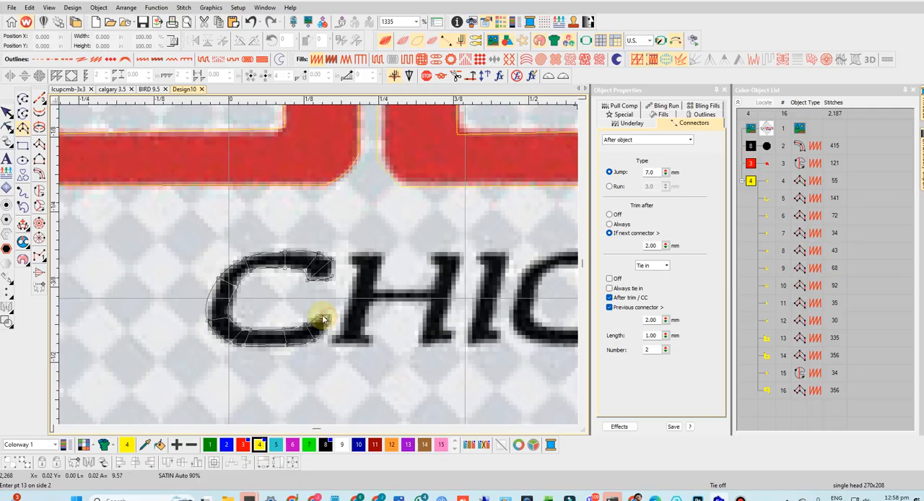
pyautogui.press('Return')
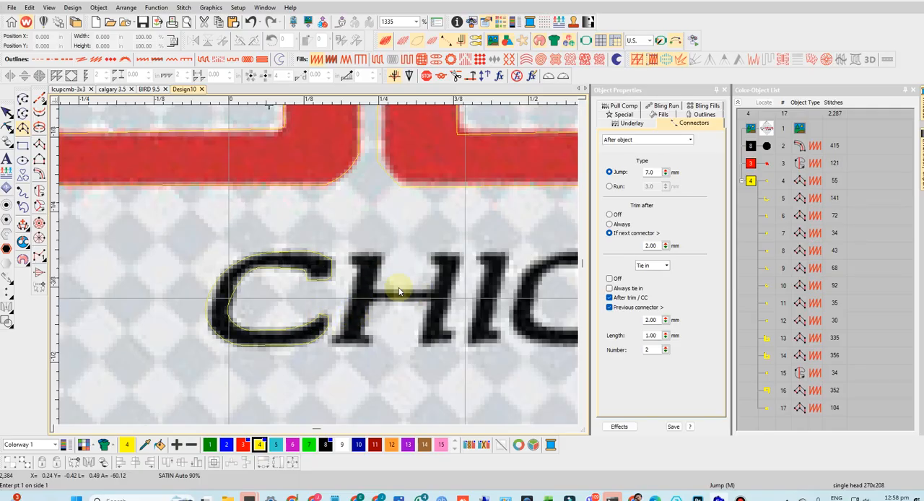
# - Trace the crossbar of the H in CHICKEN and its serifed left stem as two separate satin Column A objects
pyautogui.click(436, 299)
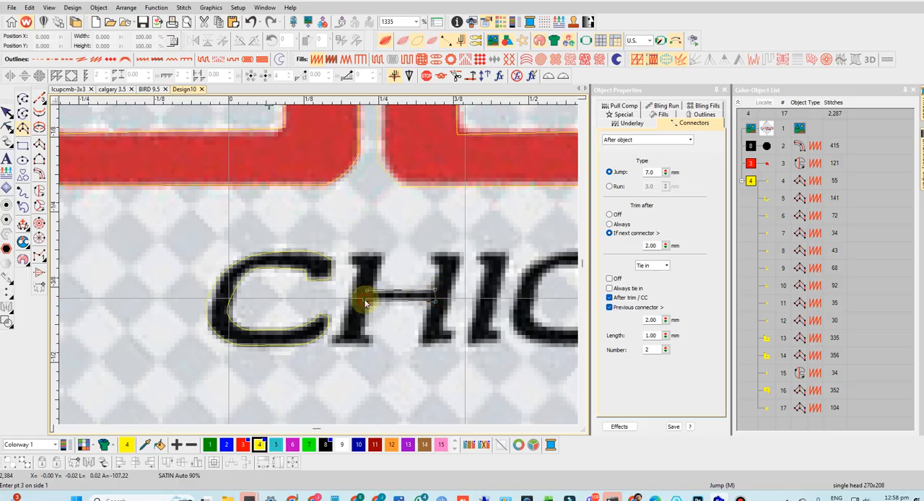
pyautogui.press('Return')
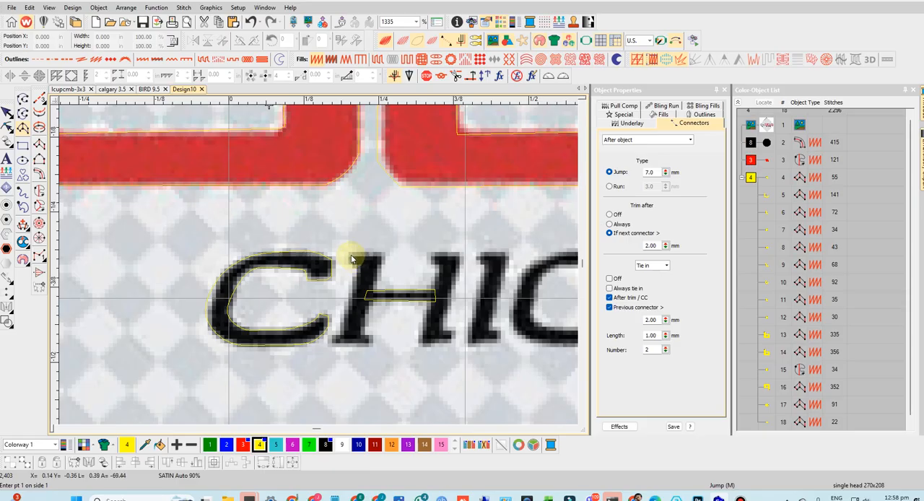
pyautogui.click(385, 258)
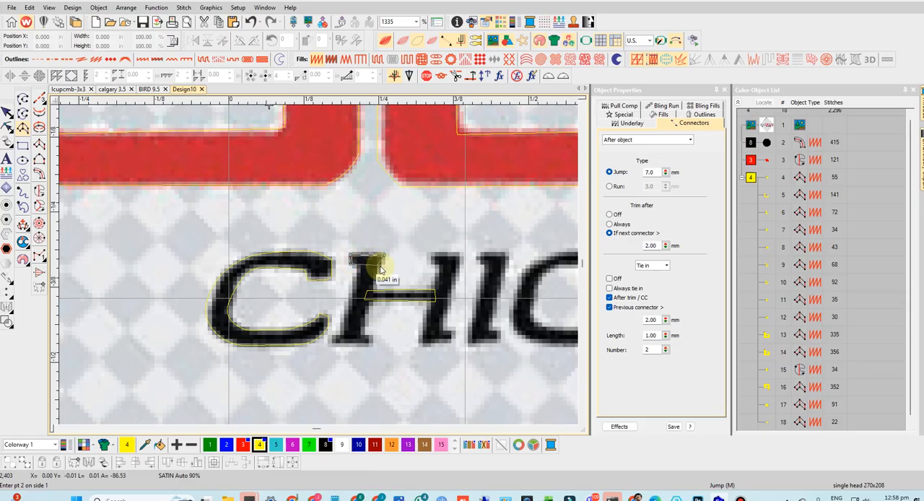
pyautogui.click(381, 267)
pyautogui.click(356, 267)
pyautogui.click(378, 271)
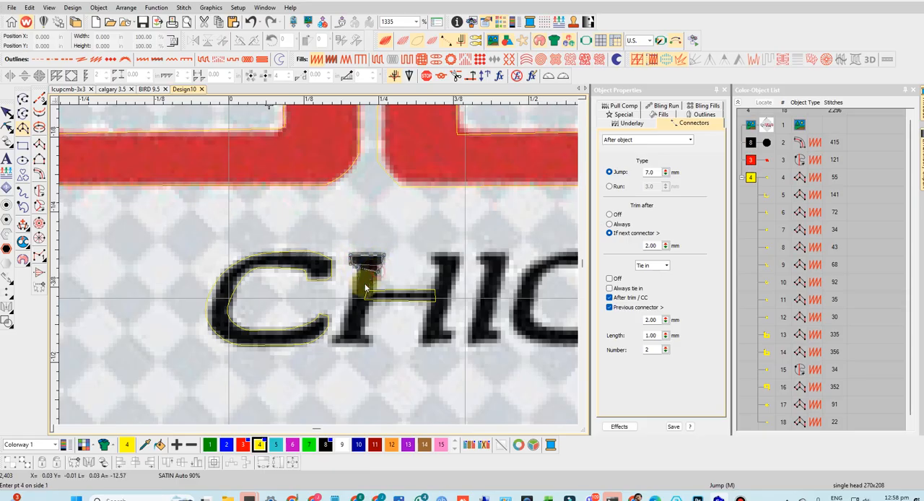
pyautogui.press('BackSpace')
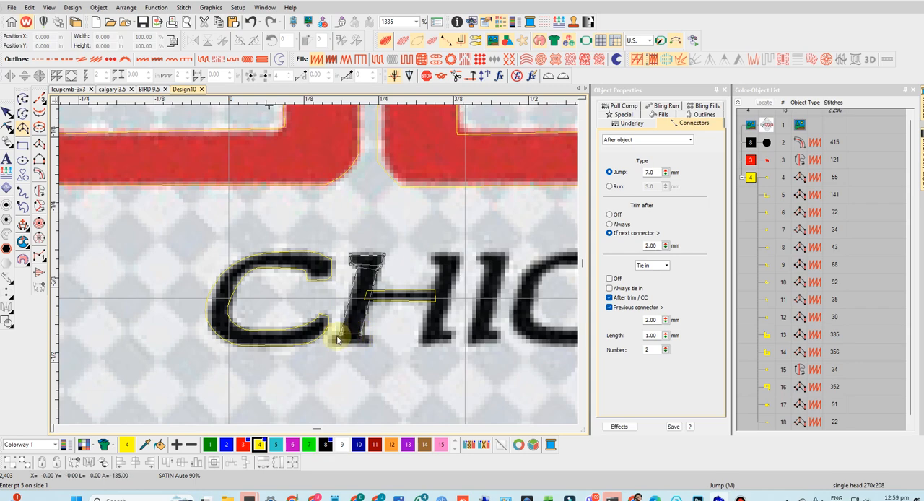
pyautogui.click(373, 335)
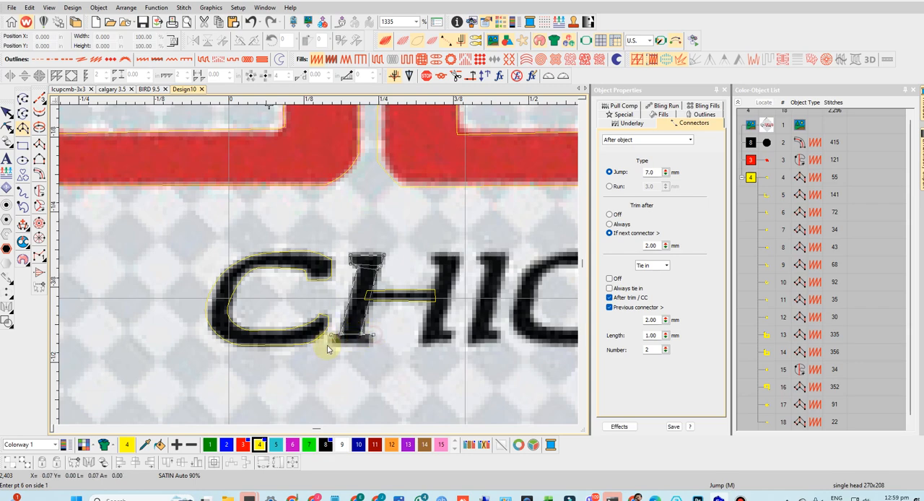
pyautogui.click(333, 346)
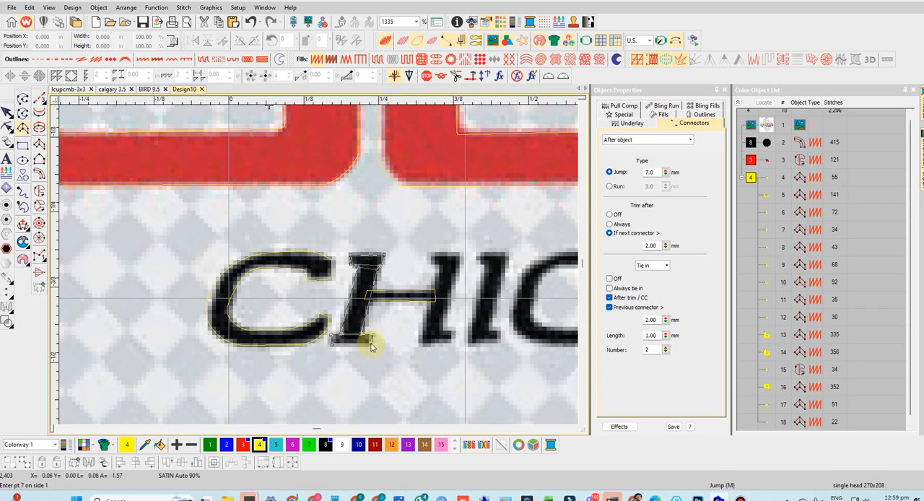
pyautogui.press('Return')
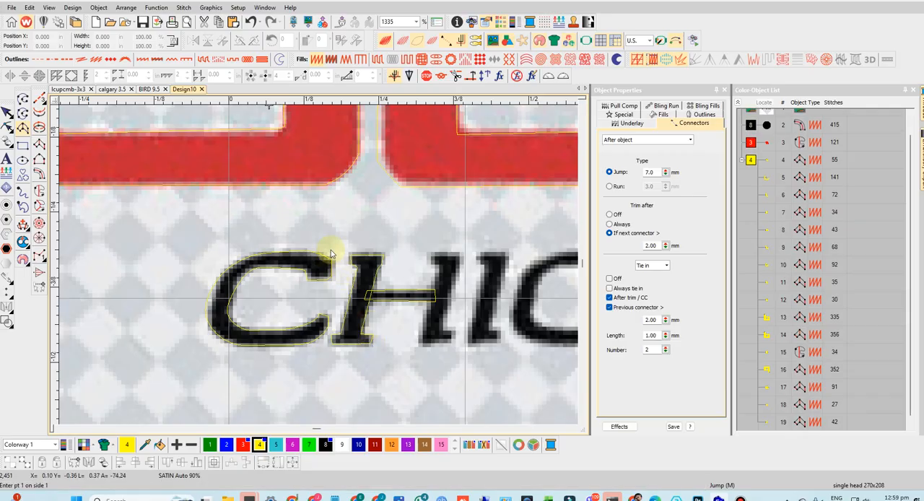
# - Trace the right stem of the H as a satin Column A, from its upper serif down through its lower serif
pyautogui.scroll(1, 482, 297)
pyautogui.scroll(-1, 257, 240)
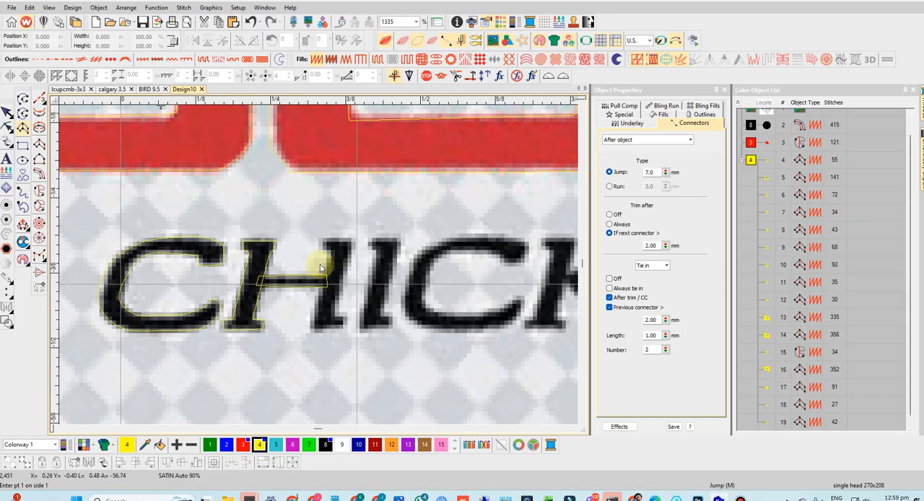
pyautogui.scroll(1, 322, 247)
pyautogui.click(323, 235)
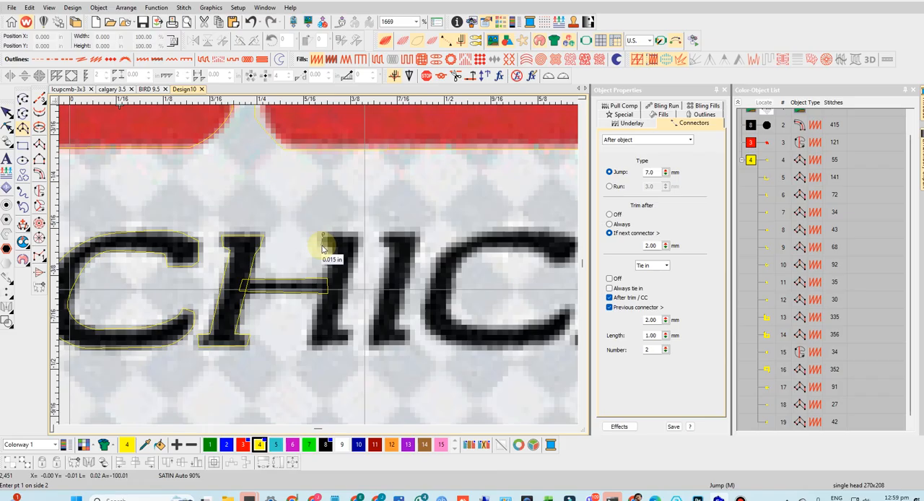
pyautogui.scroll(1, 332, 245)
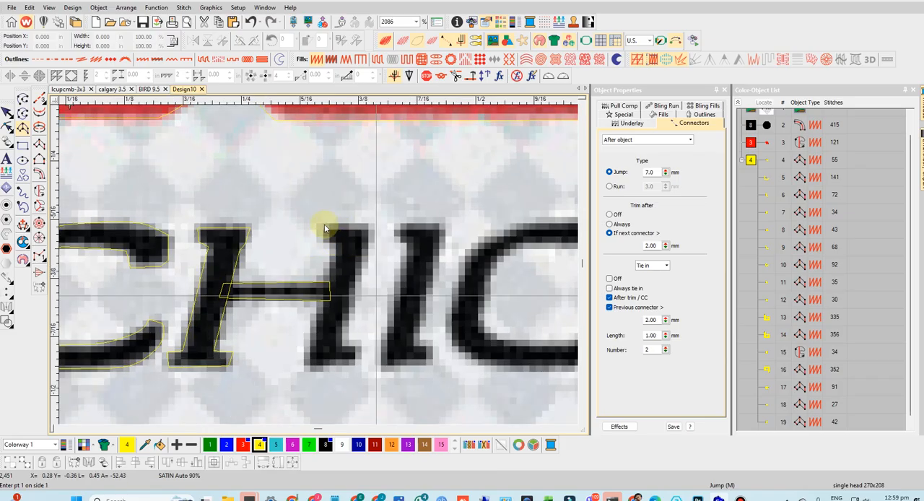
pyautogui.click(373, 226)
pyautogui.click(322, 242)
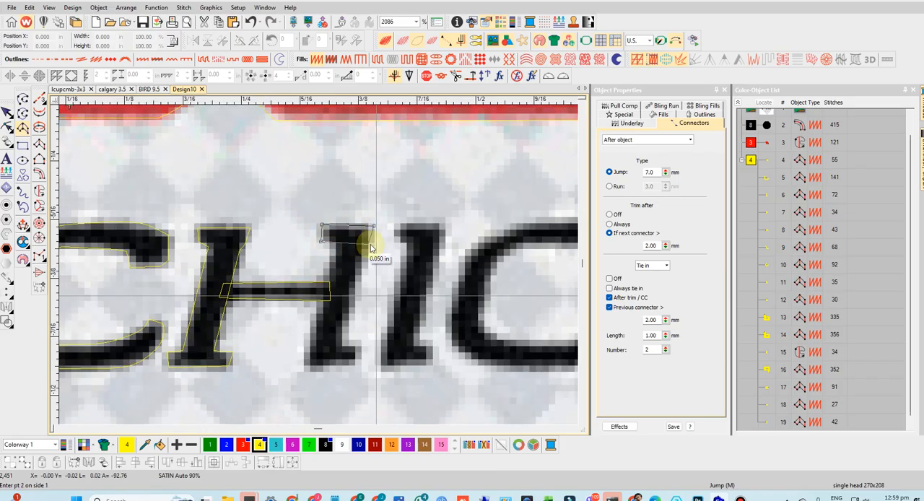
pyautogui.click(371, 244)
pyautogui.click(334, 242)
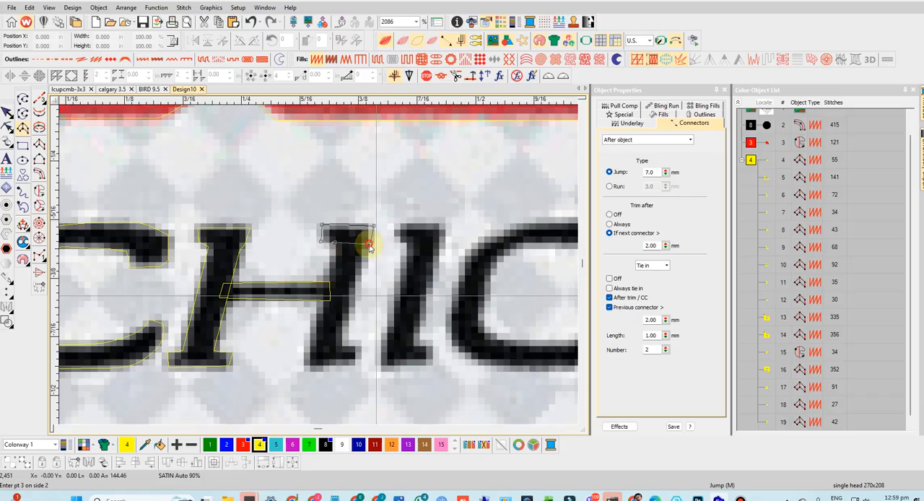
pyautogui.click(369, 246)
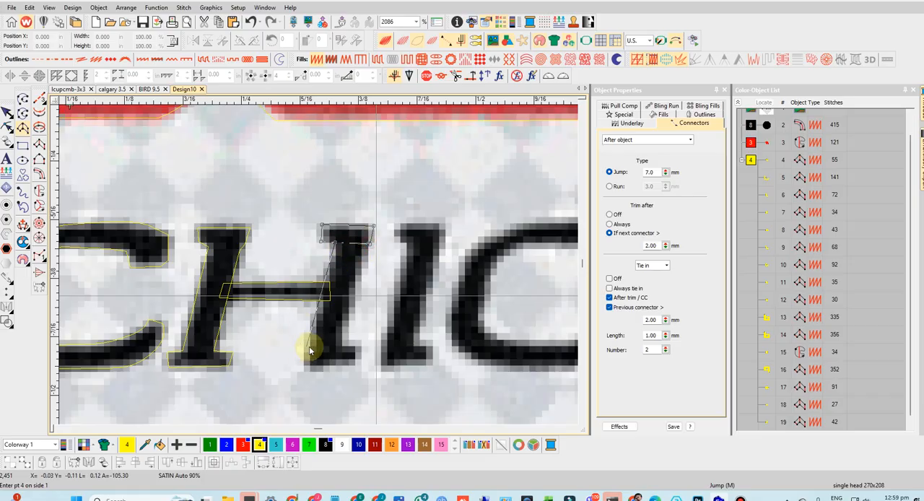
pyautogui.click(310, 346)
pyautogui.click(341, 347)
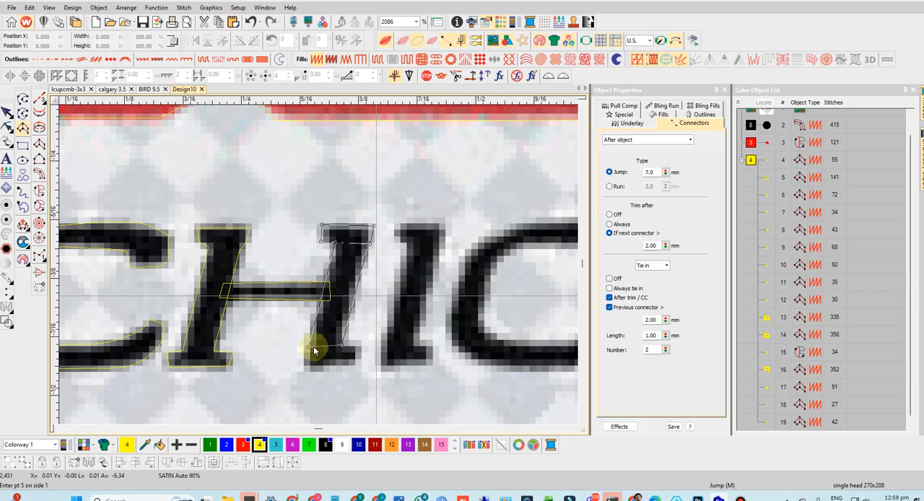
pyautogui.click(309, 347)
pyautogui.click(359, 346)
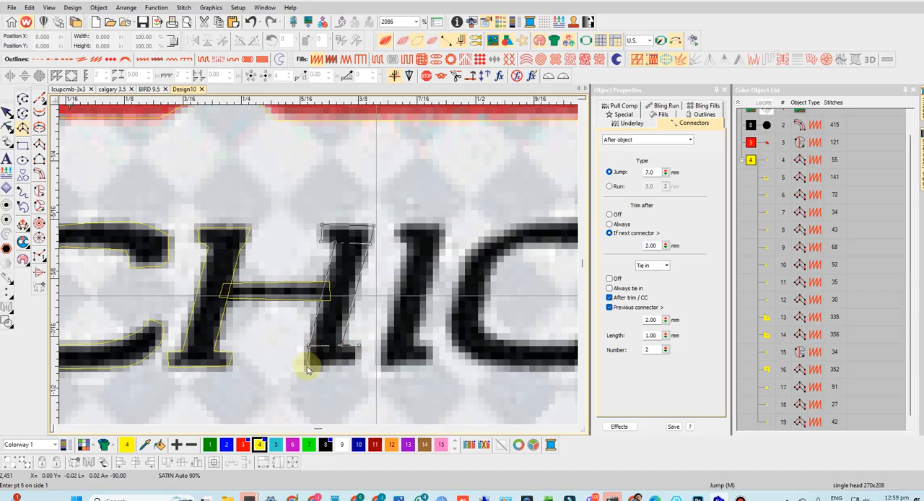
pyautogui.click(357, 365)
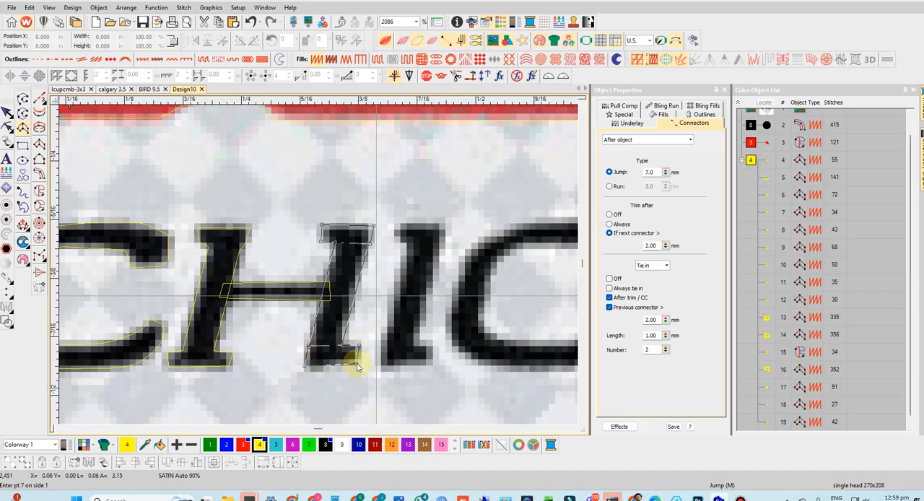
pyautogui.press('Return')
# - Trace the I of CHICKEN as a satin Column A, including its upper and lower serifs
pyautogui.click(402, 224)
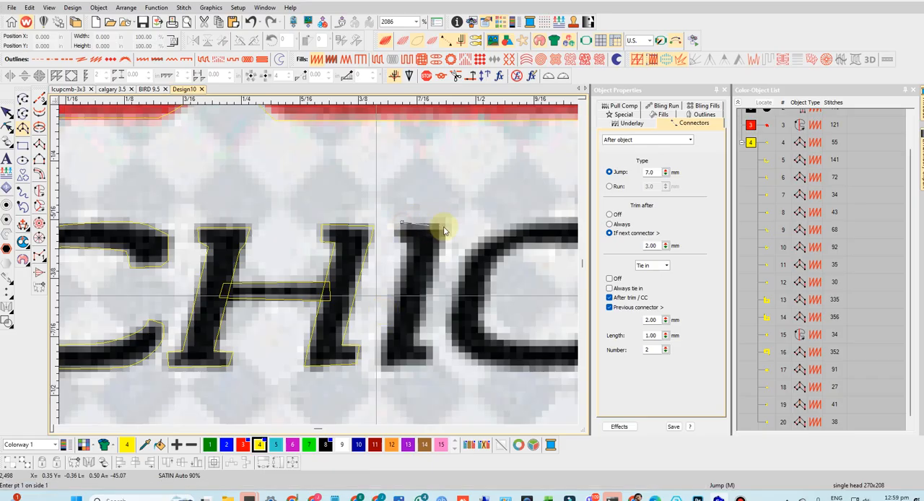
pyautogui.click(442, 223)
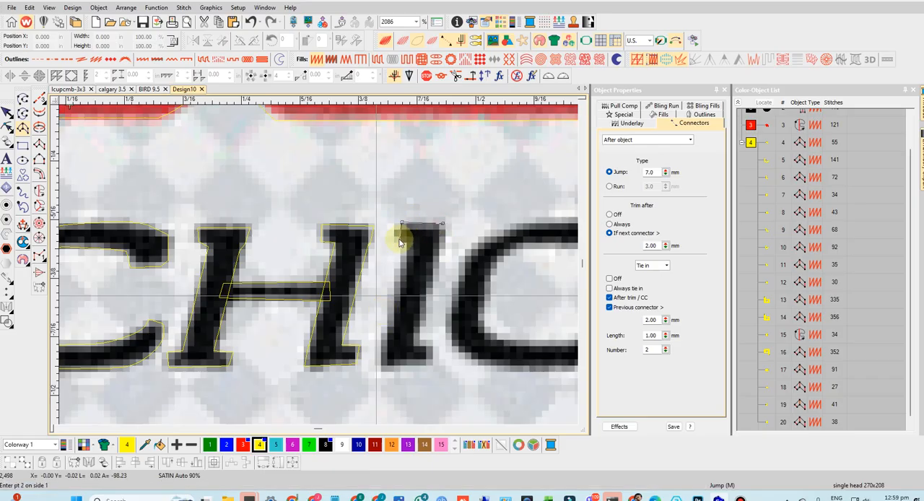
pyautogui.click(439, 241)
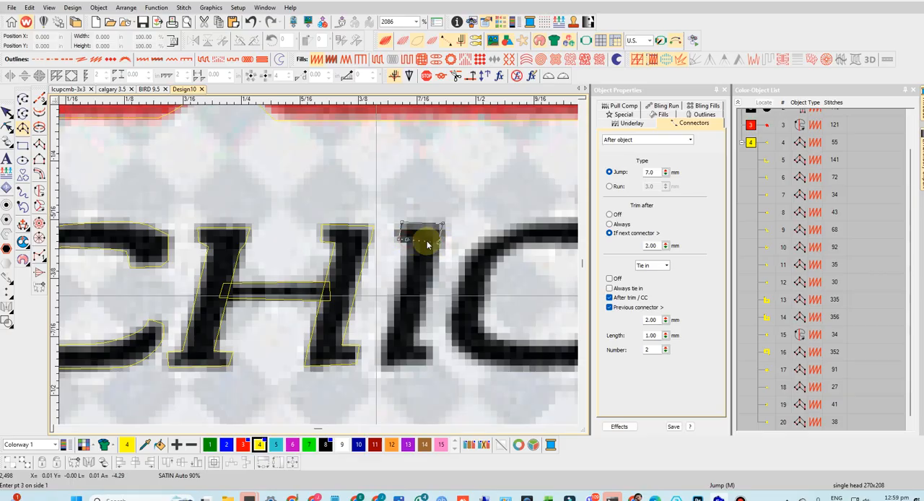
pyautogui.click(406, 239)
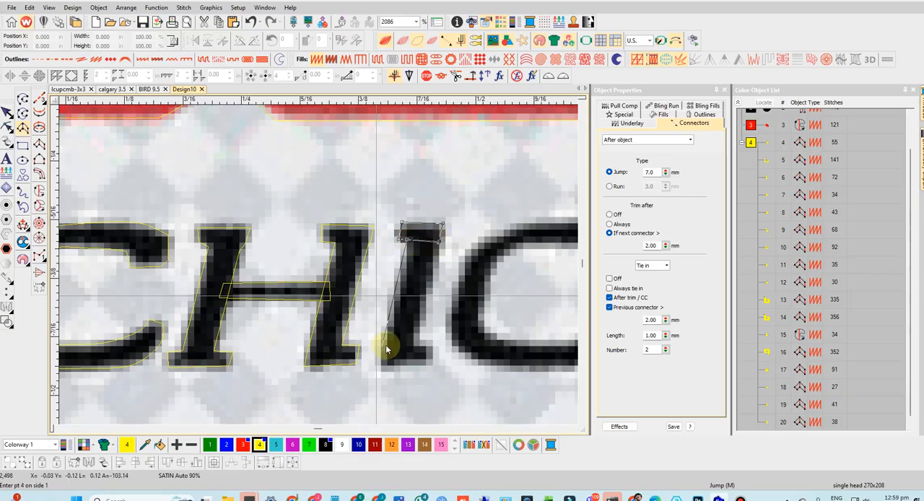
pyautogui.click(415, 343)
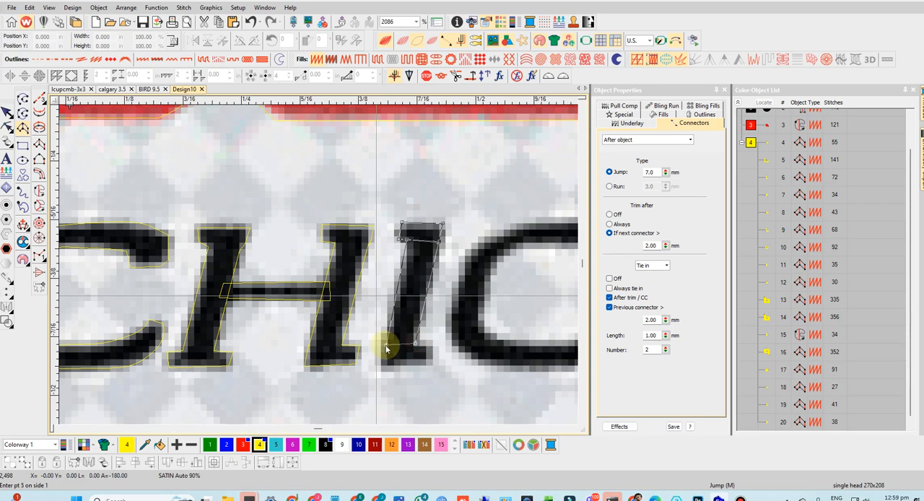
pyautogui.click(435, 346)
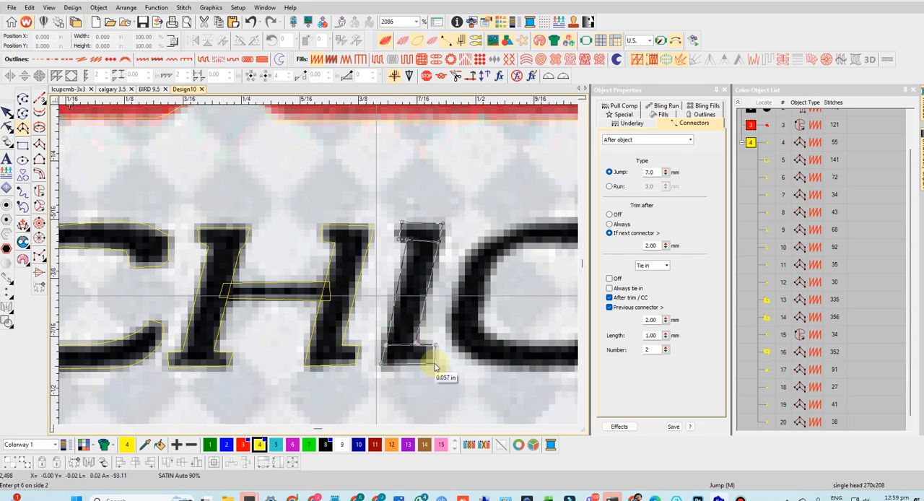
pyautogui.press('Return')
# - Duplicate the first C column and place the copy over the second C of CHICKEN
pyautogui.scroll(-2, 319, 264)
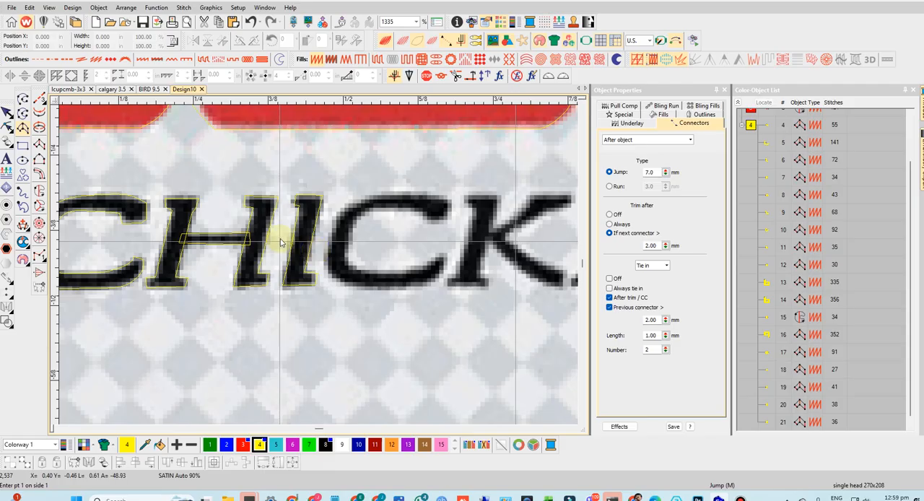
pyautogui.click(6, 113)
pyautogui.click(143, 200)
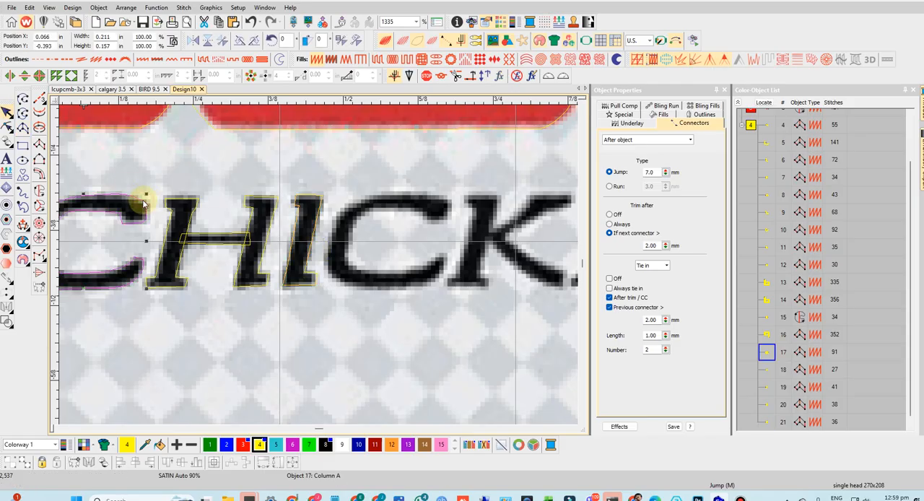
pyautogui.moveTo(296, 210); pyautogui.dragTo(439, 201)
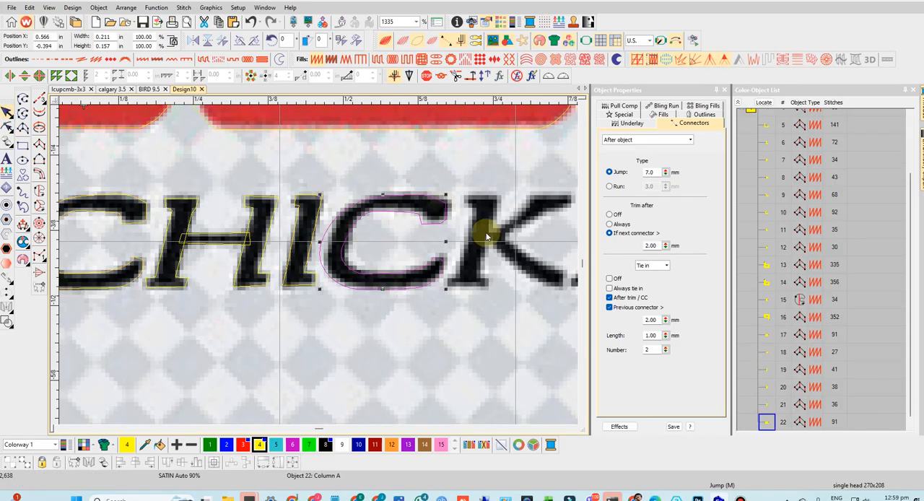
# - Trace the upper diagonal arm of the K as a satin Column A, from its serif down into the stem
pyautogui.scroll(-2, 497, 237)
pyautogui.scroll(3, 328, 277)
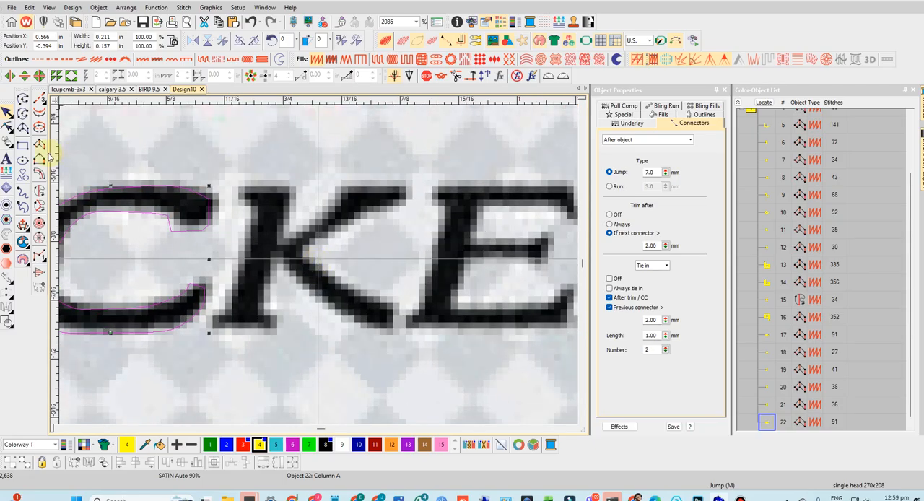
pyautogui.click(23, 128)
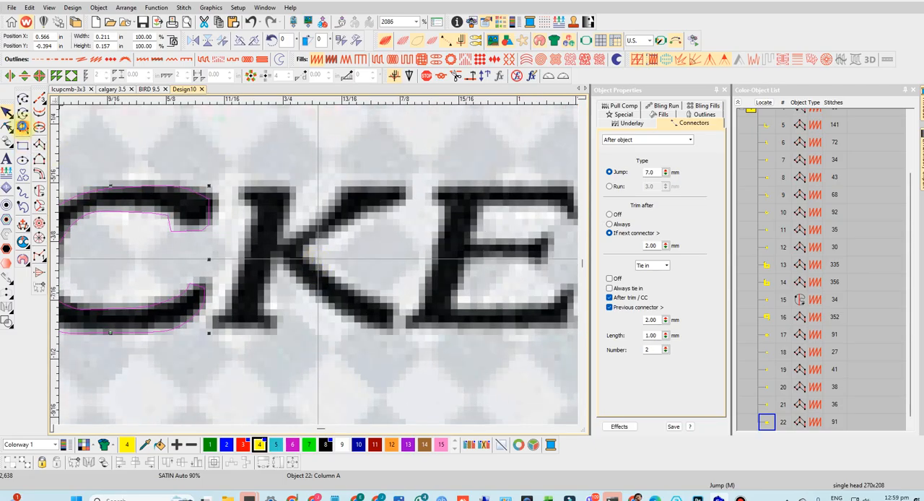
pyautogui.click(341, 185)
pyautogui.click(409, 189)
pyautogui.click(335, 201)
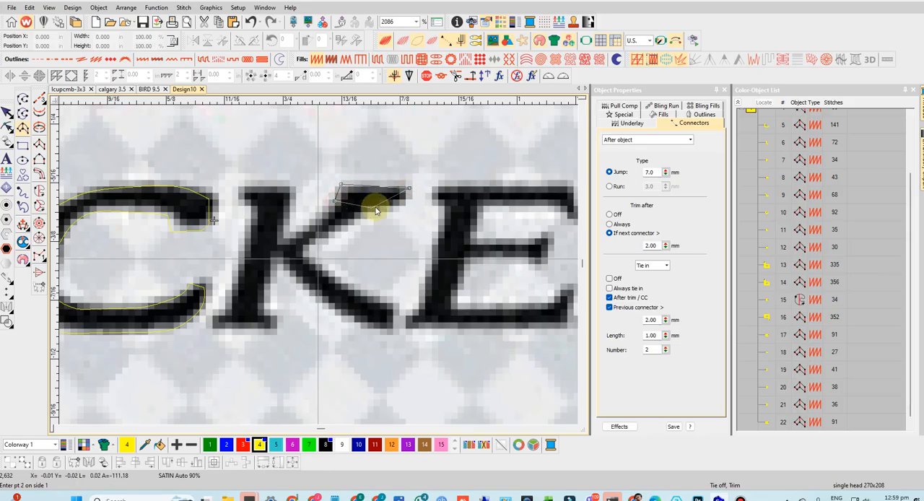
pyautogui.click(399, 203)
pyautogui.click(330, 210)
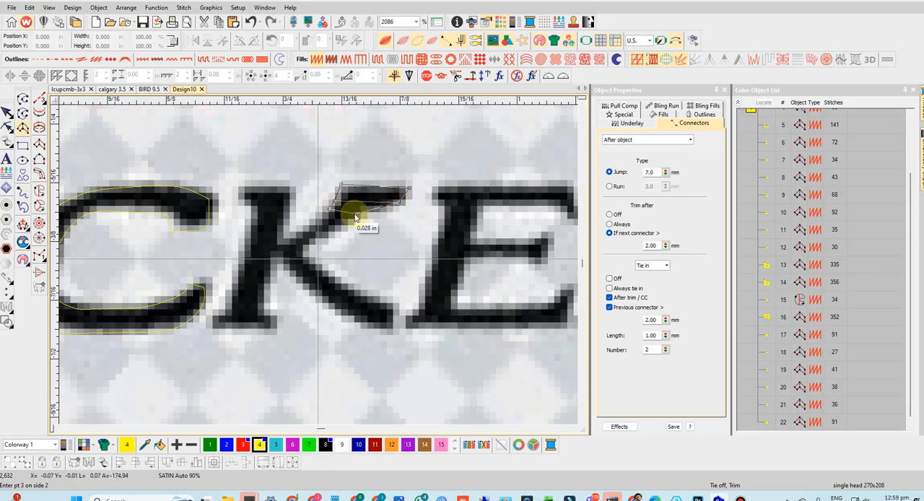
pyautogui.click(288, 240)
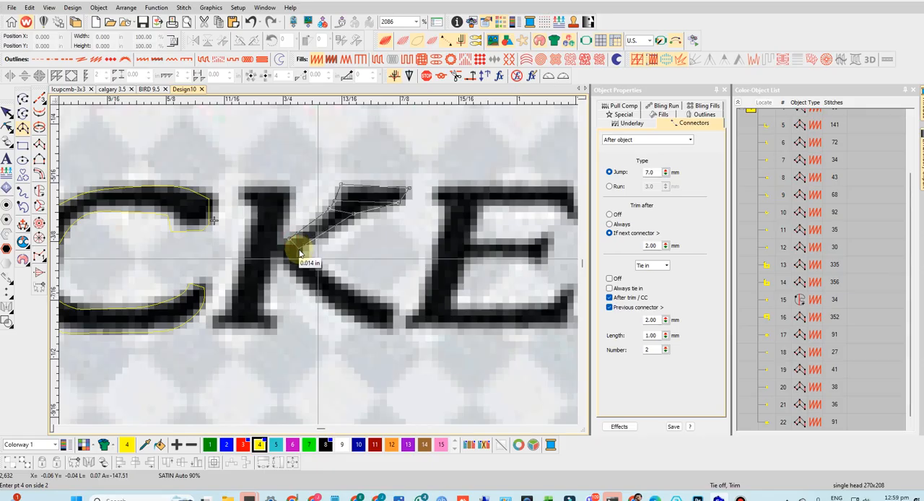
pyautogui.click(299, 251)
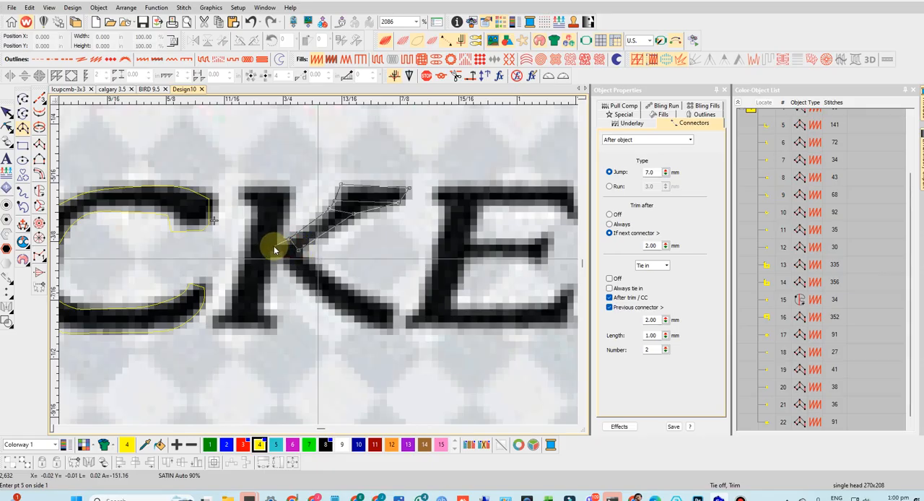
pyautogui.click(271, 249)
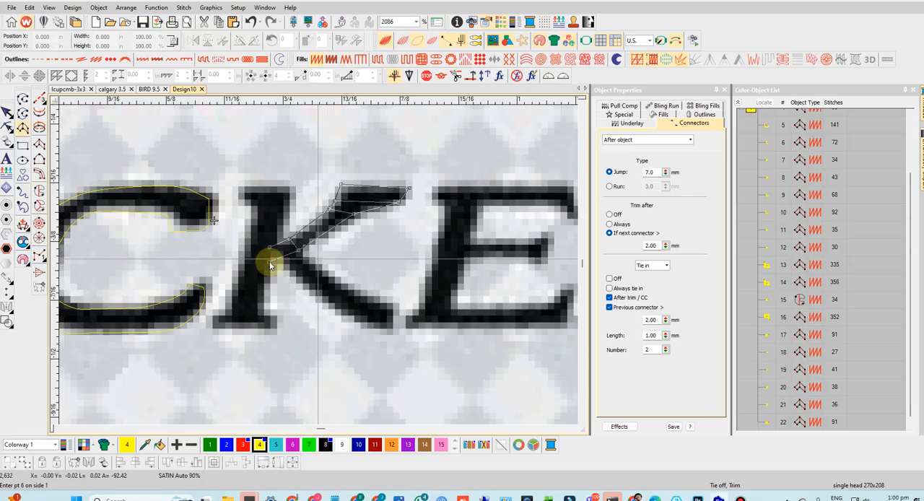
pyautogui.press('Return')
# - Trace the lower diagonal leg of the K as a satin Column A, from the arm's junction down to its foot
pyautogui.click(278, 257)
pyautogui.click(301, 248)
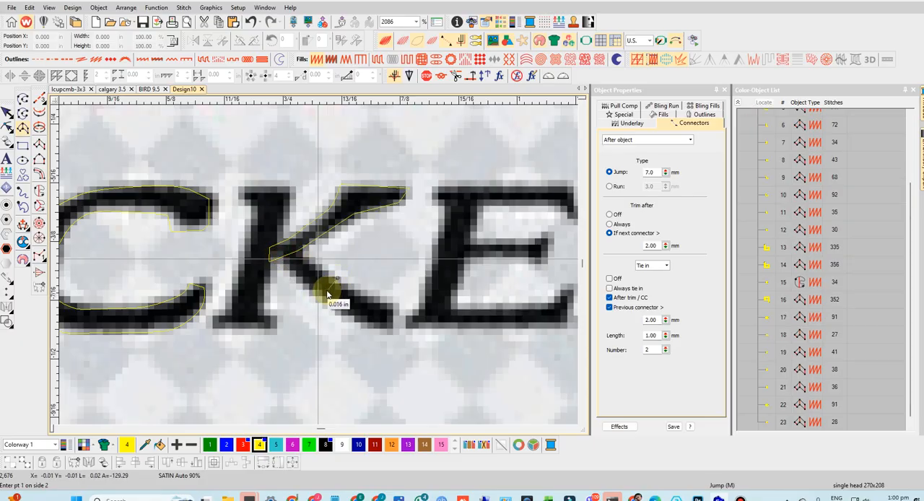
pyautogui.click(279, 258)
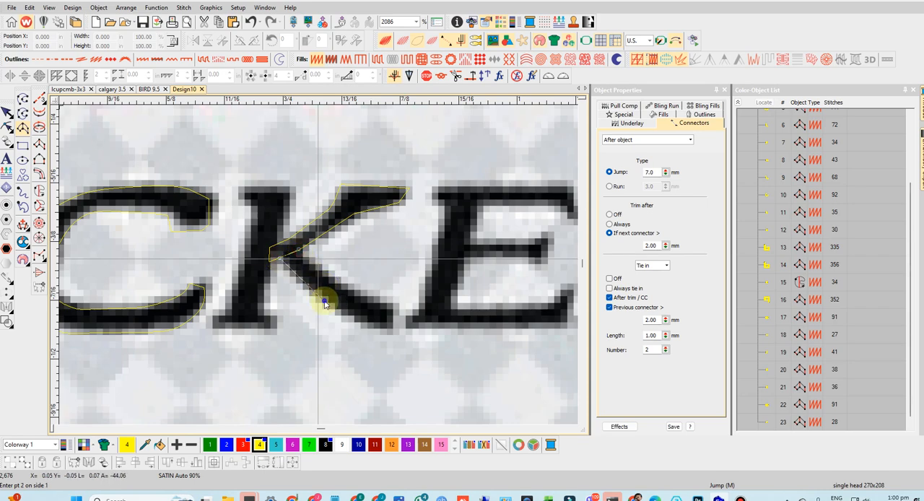
pyautogui.click(363, 323)
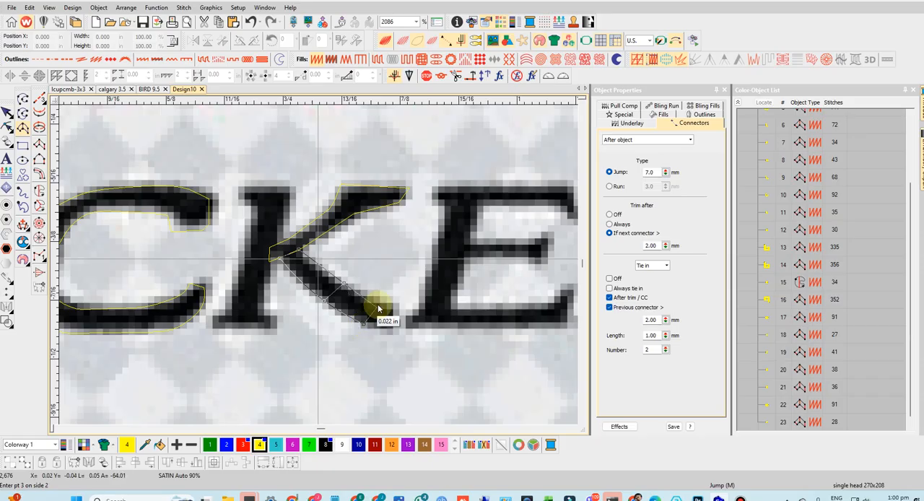
pyautogui.click(378, 301)
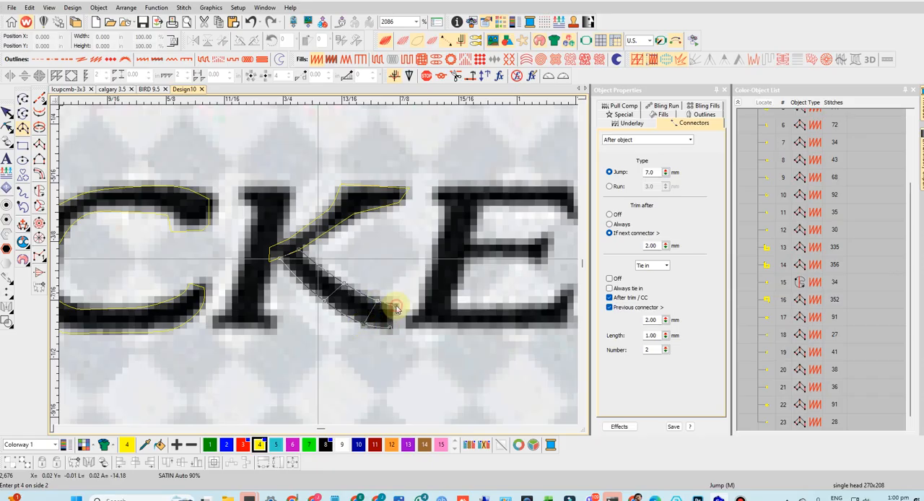
pyautogui.click(396, 309)
pyautogui.press('Return')
# - Trace the stem of the K as a satin Column A, from its upper serif down through its lower serif
pyautogui.click(238, 183)
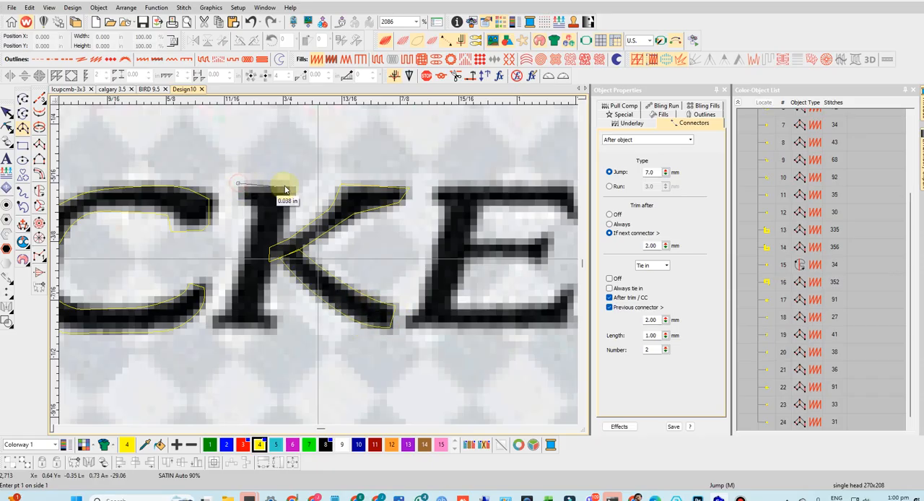
pyautogui.click(294, 184)
pyautogui.click(237, 202)
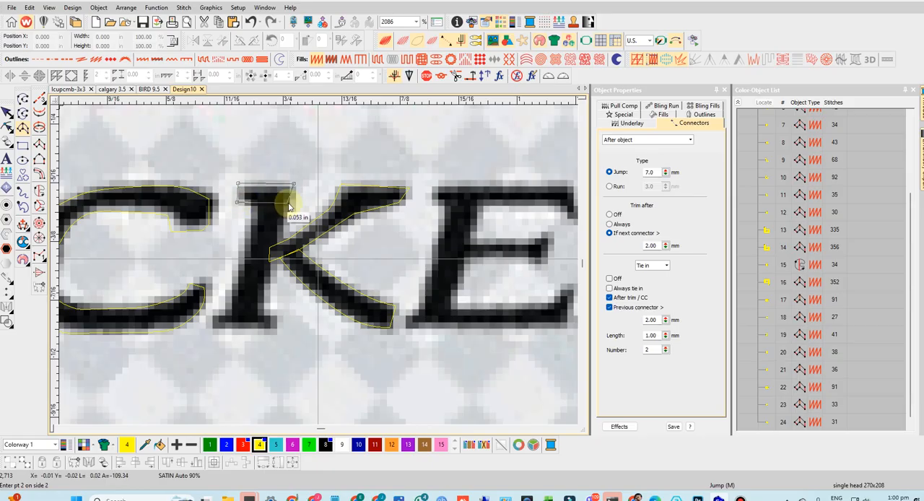
pyautogui.click(289, 203)
pyautogui.click(251, 204)
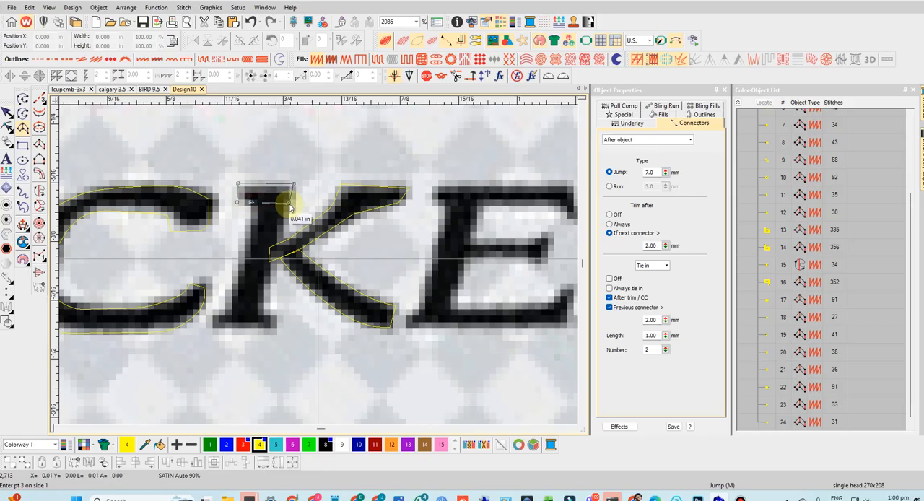
pyautogui.click(262, 312)
pyautogui.click(207, 316)
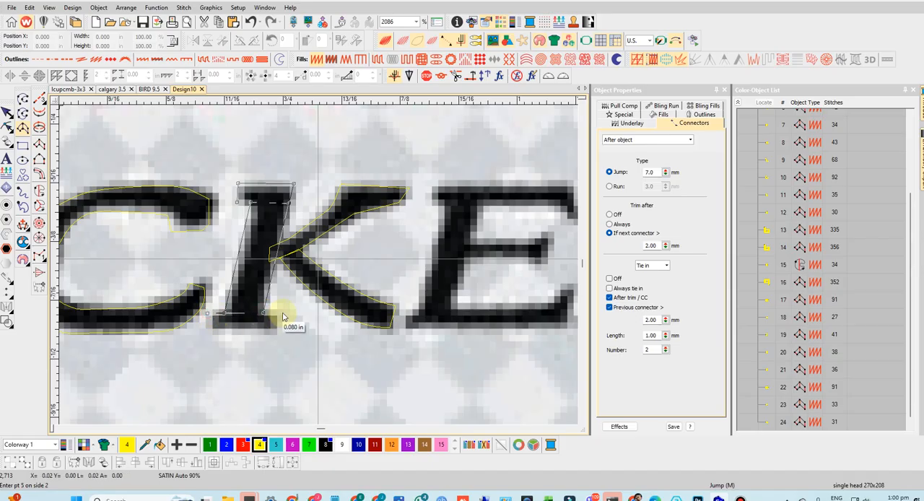
pyautogui.click(277, 314)
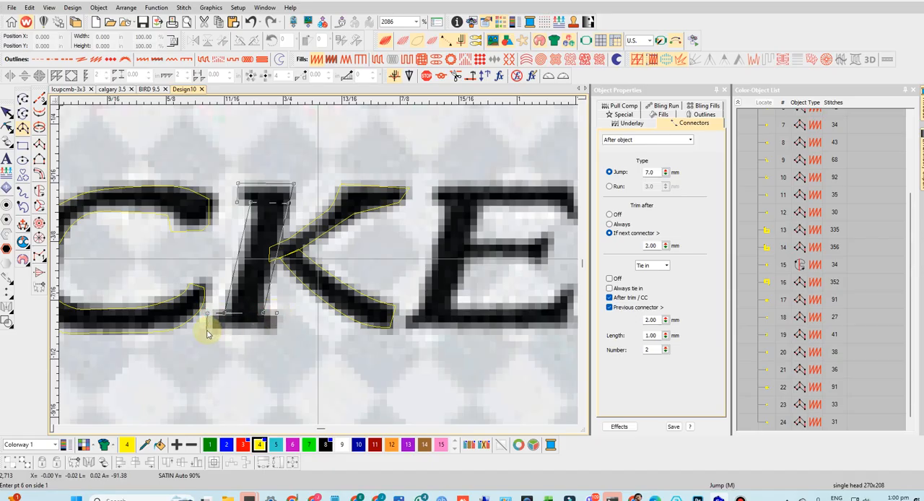
pyautogui.click(276, 330)
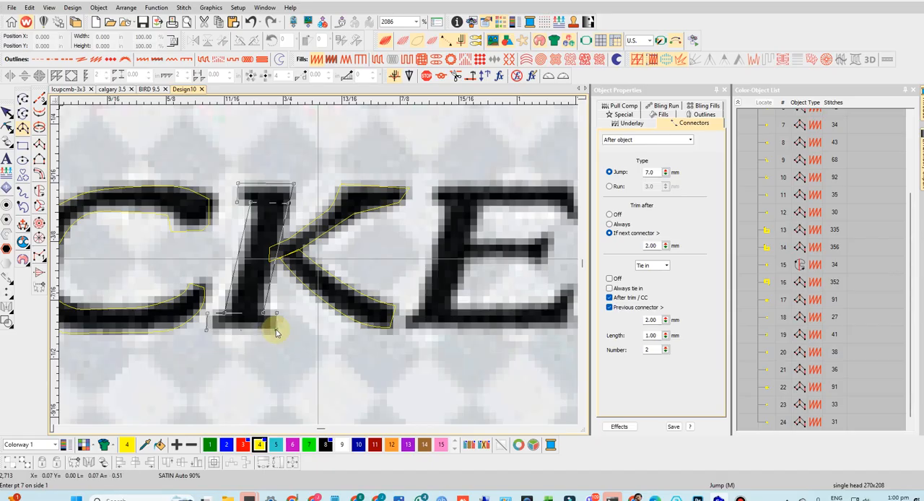
pyautogui.press('Return')
# - Trace the middle bar of the E as a satin Column A, from its end serif into the stem
pyautogui.scroll(-2, 325, 265)
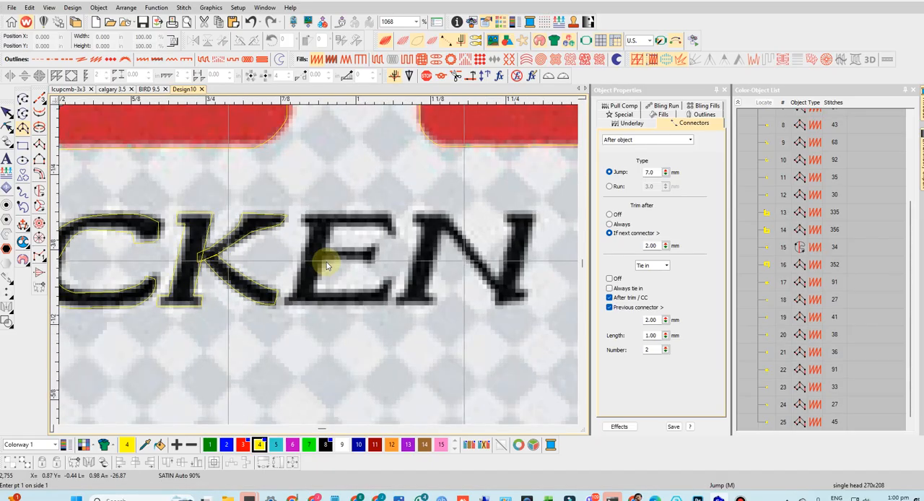
pyautogui.scroll(2, 326, 265)
pyautogui.click(465, 214)
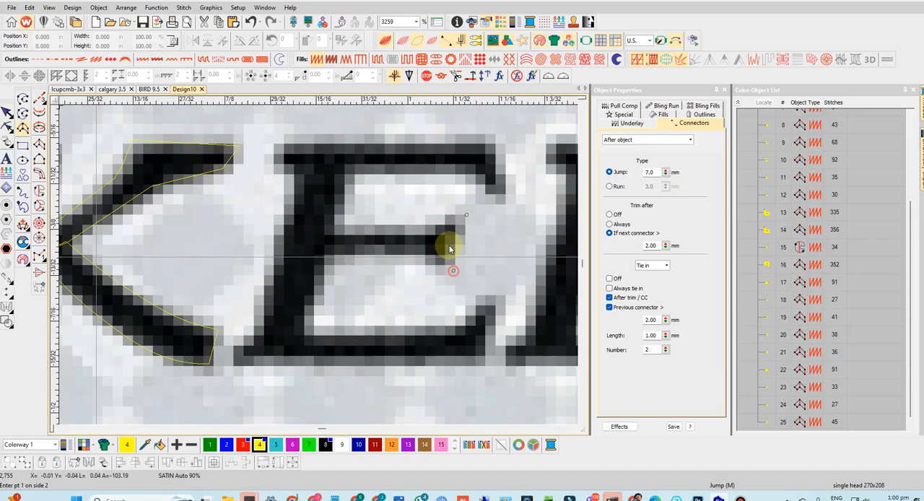
pyautogui.click(444, 215)
pyautogui.click(431, 271)
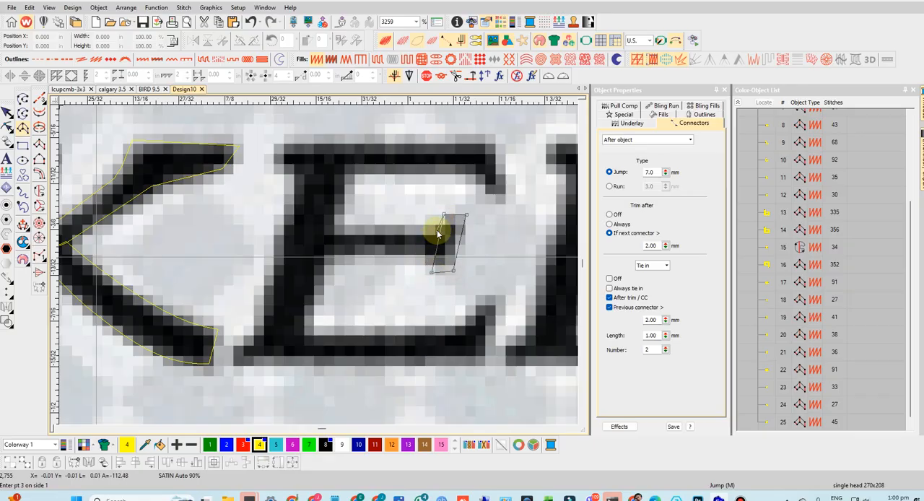
pyautogui.click(437, 251)
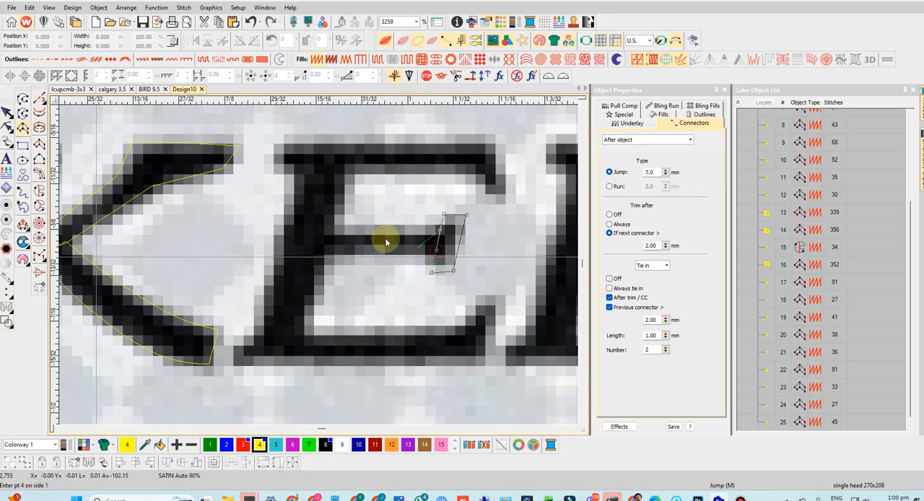
pyautogui.click(321, 226)
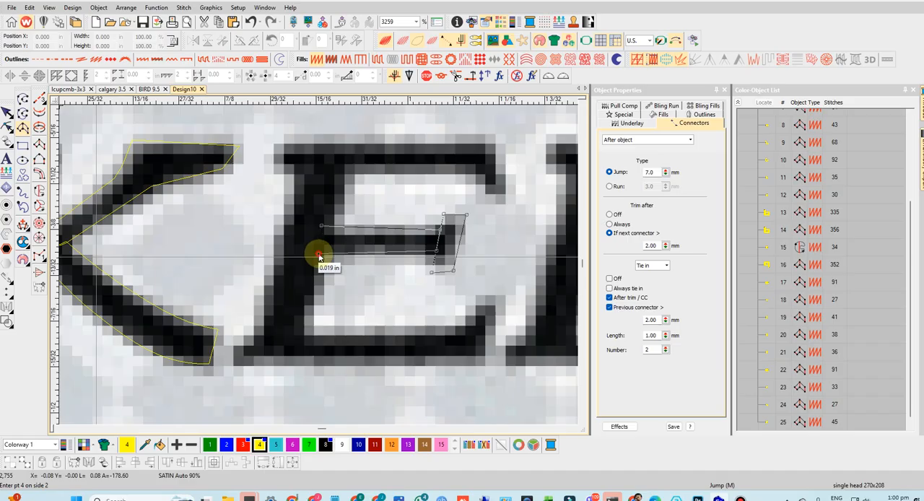
pyautogui.click(319, 256)
pyautogui.press('Return')
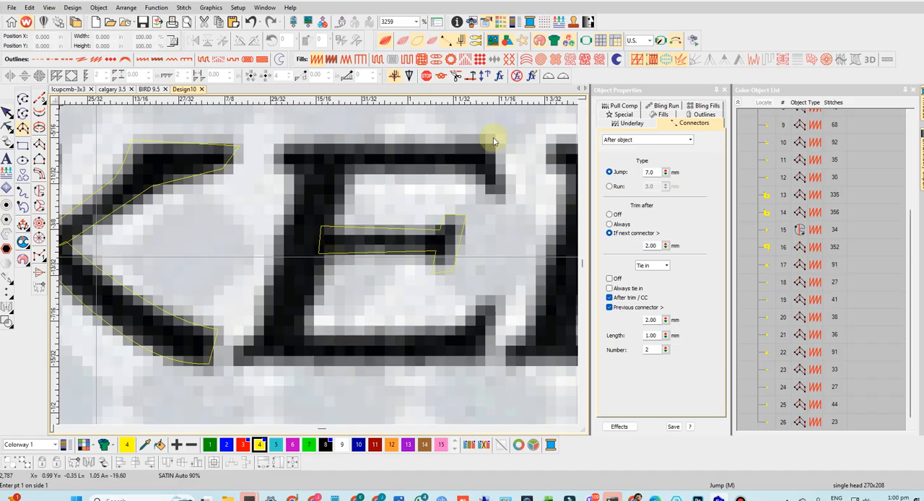
# - Trace the upper bar of the E as a satin Column A, from its pointed end serif across past the stem
pyautogui.click(495, 137)
pyautogui.click(500, 193)
pyautogui.click(470, 138)
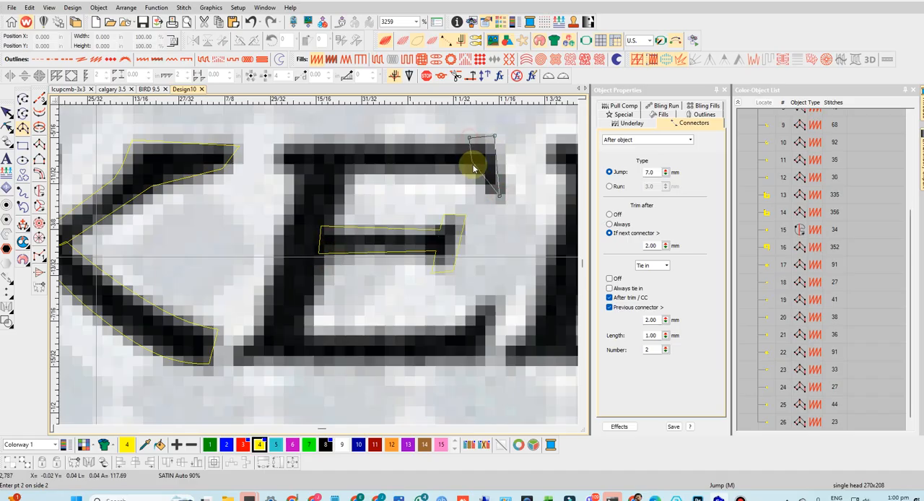
pyautogui.click(473, 167)
pyautogui.click(283, 140)
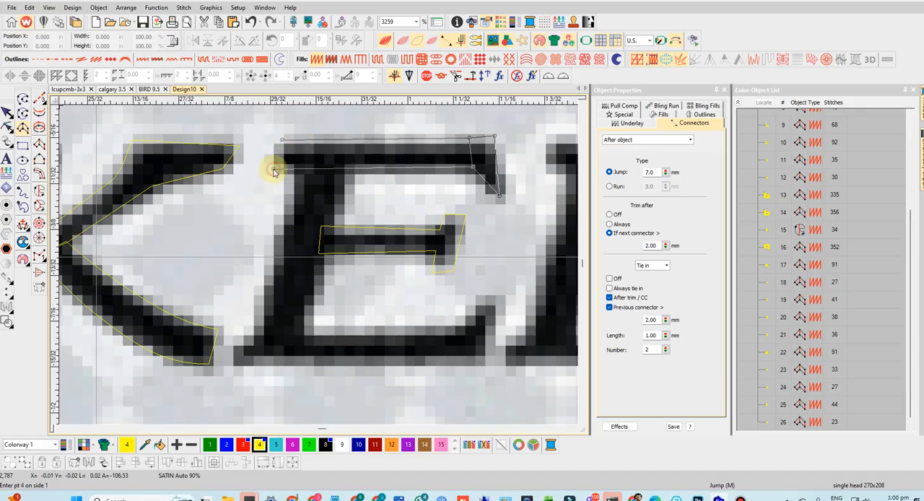
pyautogui.click(273, 172)
pyautogui.press('Return')
# - Trace the slanted stem of the E as a satin Column A, overlapping the upper bar and reaching into the lower bar
pyautogui.click(298, 165)
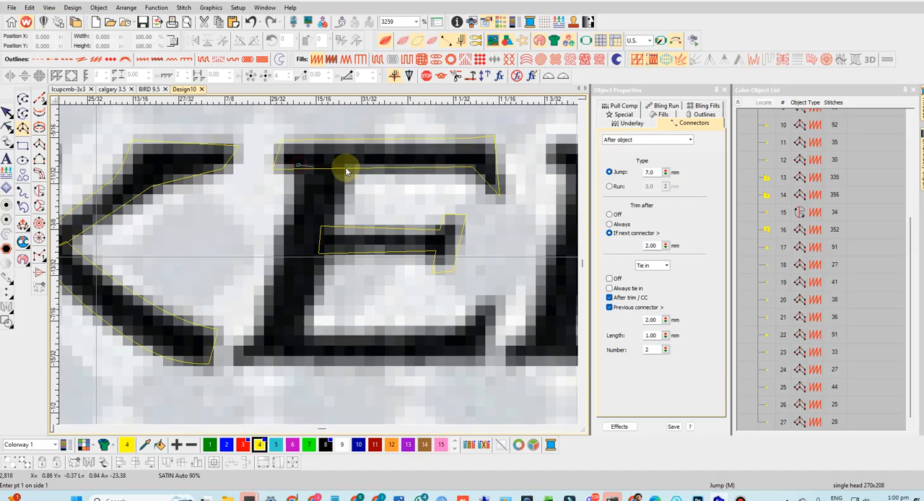
pyautogui.click(347, 164)
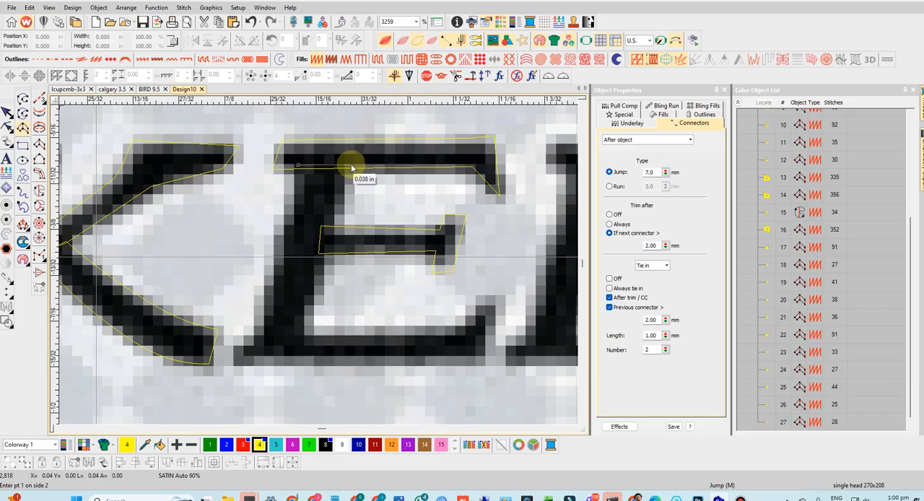
pyautogui.click(261, 342)
pyautogui.click(298, 344)
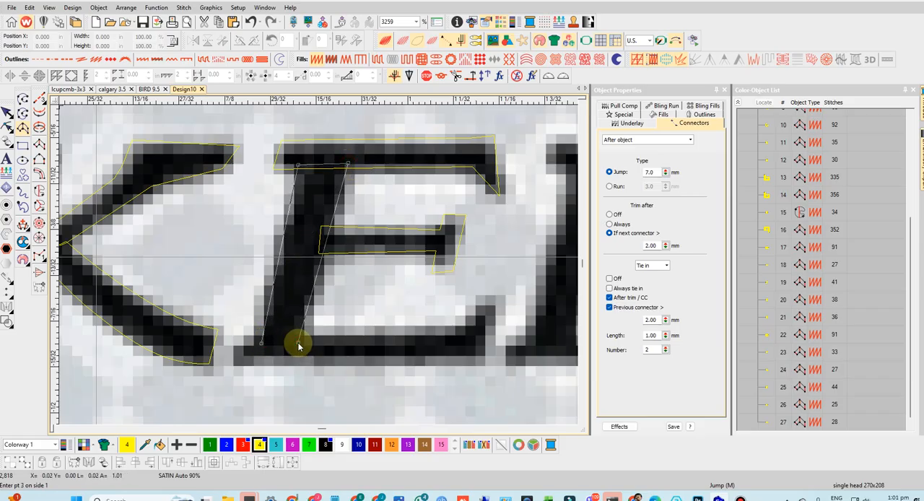
pyautogui.press('BackSpace')
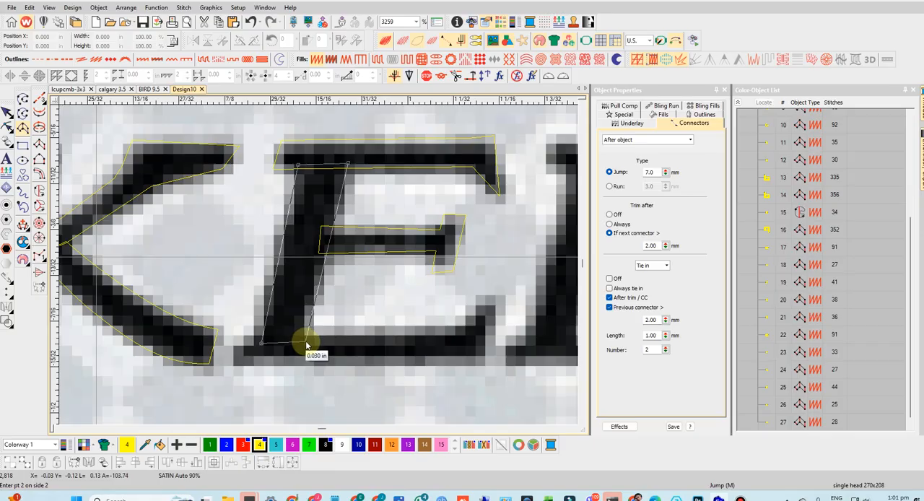
pyautogui.press('Return')
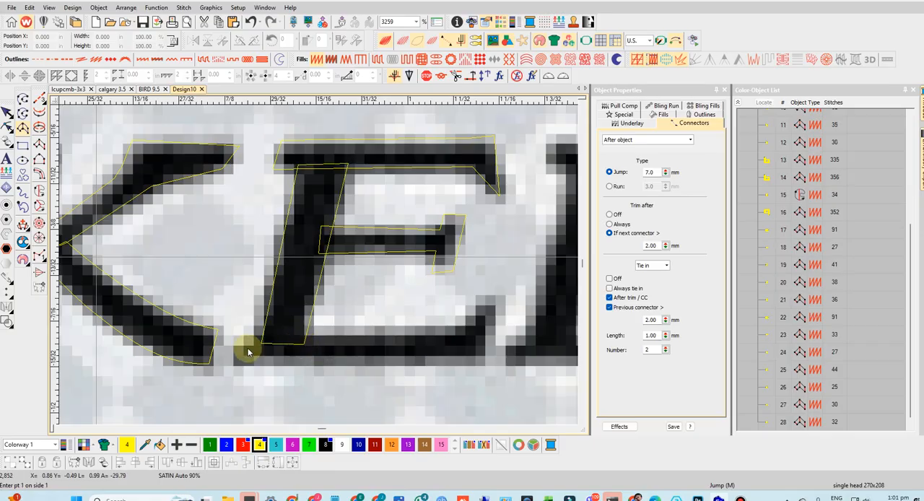
# - Trace the lower bar of the E as a satin Column A, from the stem's foot to the tip of its upturned serif
pyautogui.click(246, 337)
pyautogui.click(236, 358)
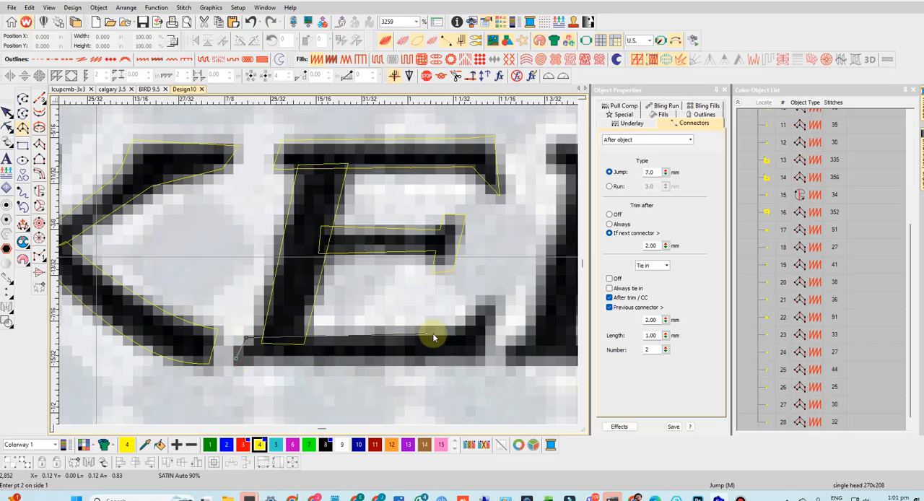
pyautogui.click(462, 331)
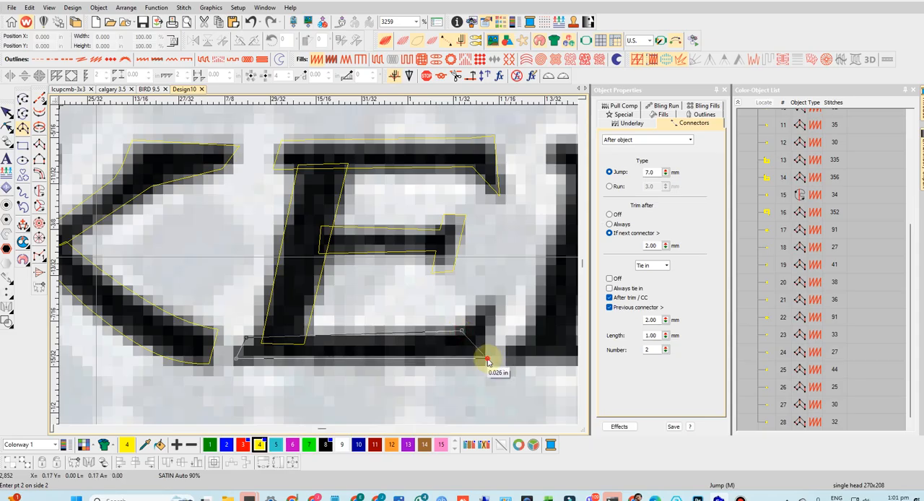
pyautogui.click(489, 307)
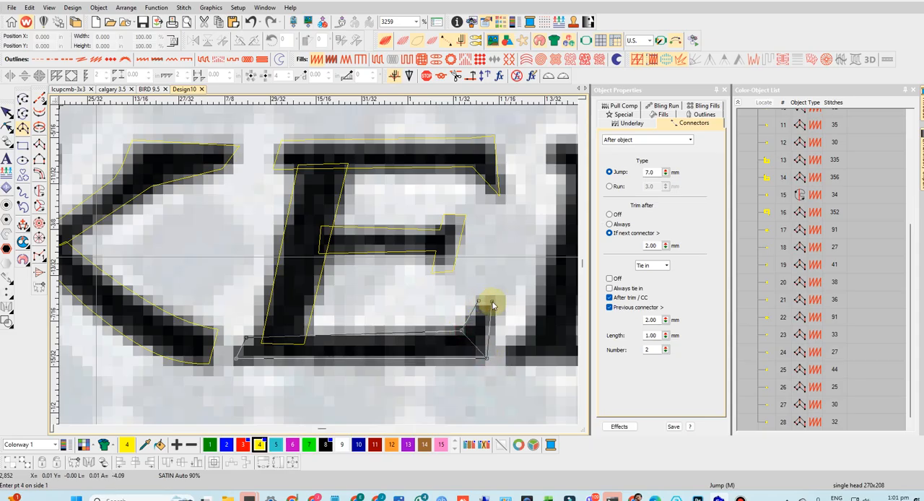
pyautogui.press('Return')
# - Trace the first stem of the N as a satin Column A, from its lower serif up to the top of the letter
pyautogui.scroll(-4, 477, 296)
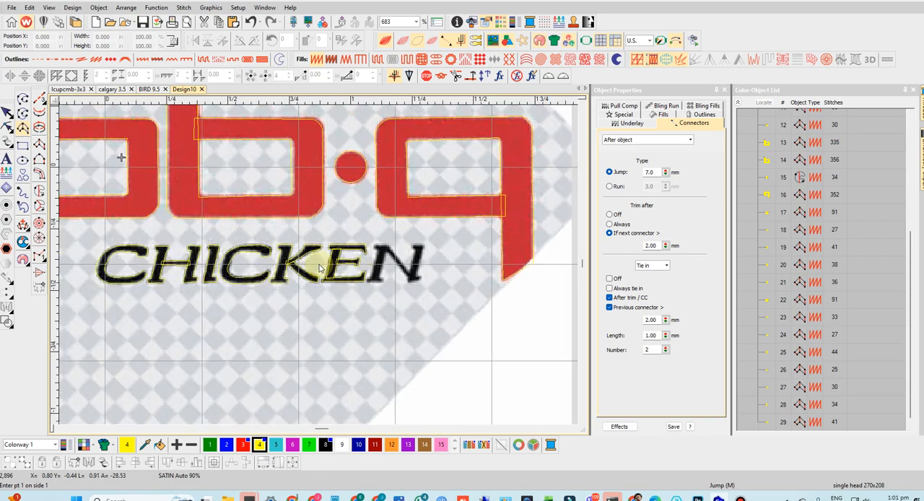
pyautogui.scroll(3, 321, 270)
pyautogui.scroll(2, 322, 269)
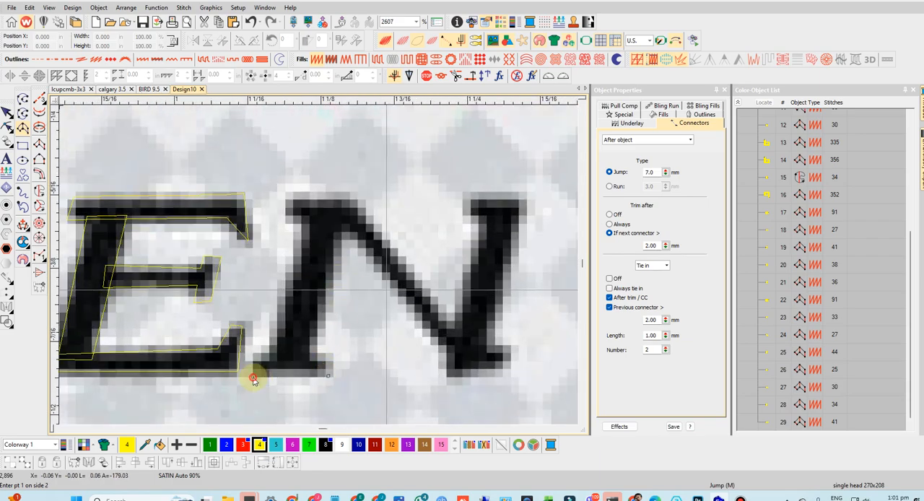
pyautogui.click(327, 355)
pyautogui.click(256, 357)
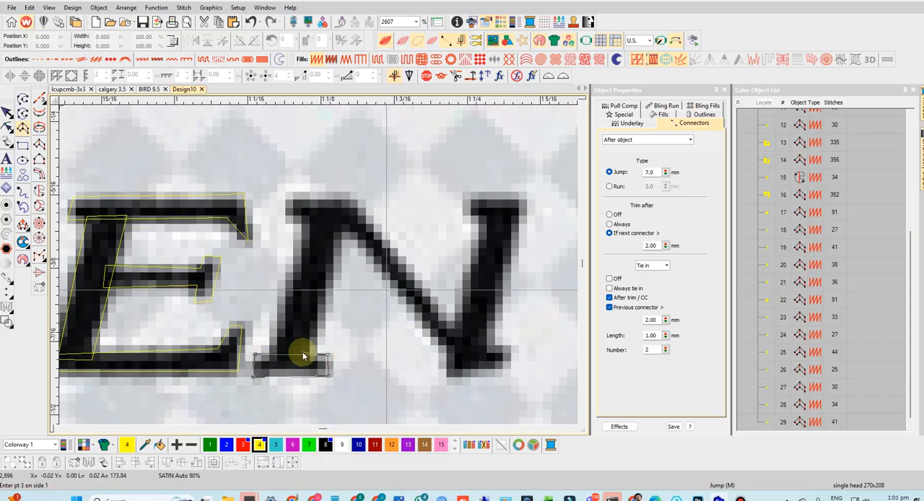
pyautogui.click(306, 357)
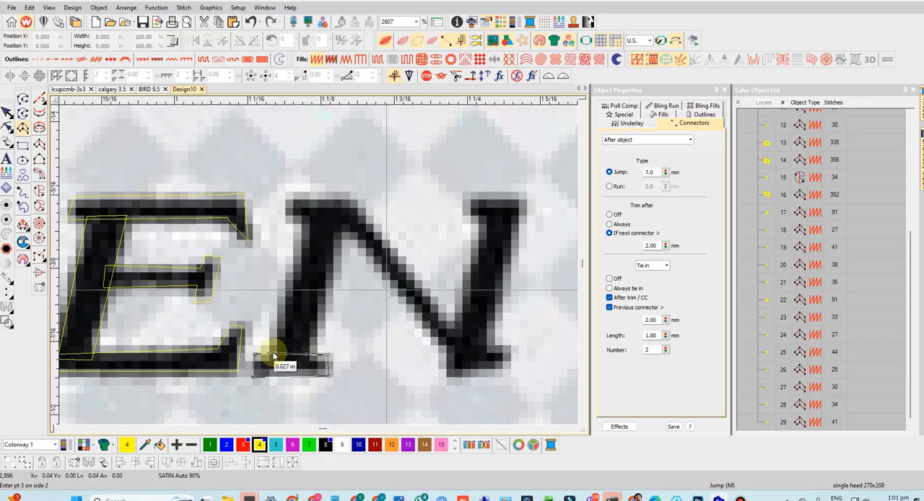
pyautogui.click(341, 216)
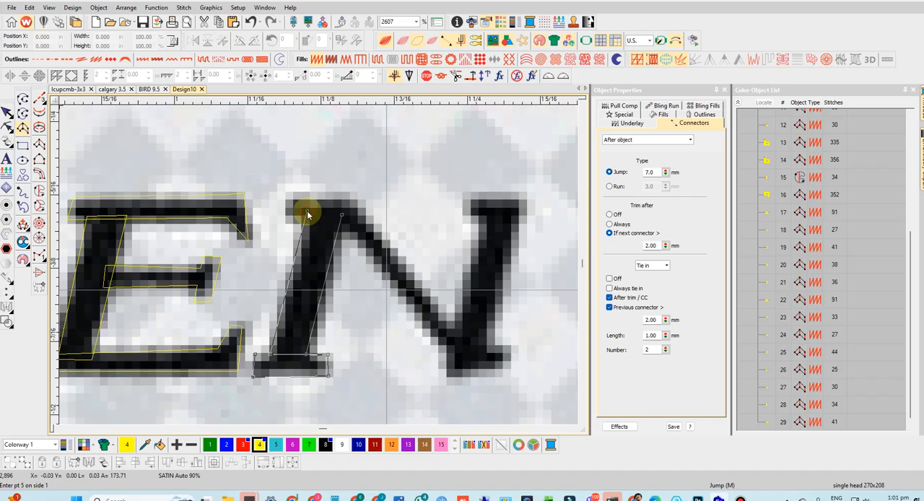
pyautogui.click(303, 214)
pyautogui.press('Return')
# - Trace the diagonal of the N as a satin Column A, from the upper serif over the first stem to the lower vertex
pyautogui.click(291, 197)
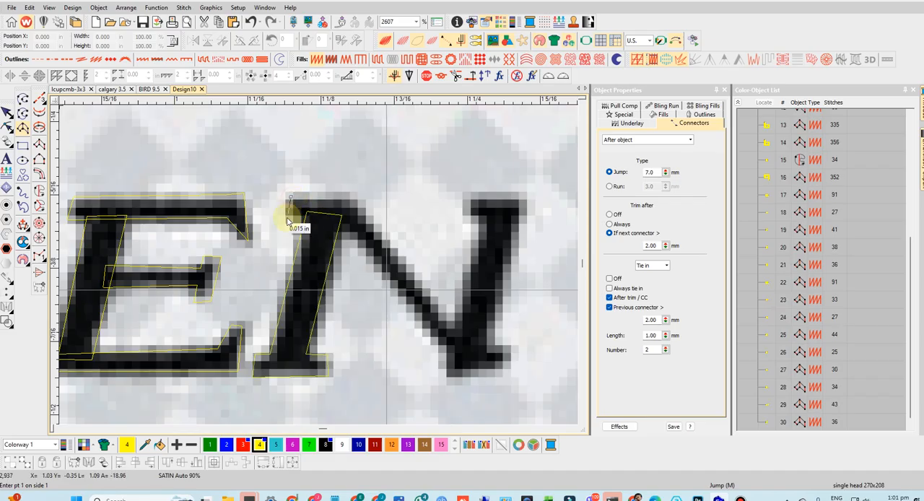
pyautogui.click(285, 218)
pyautogui.click(350, 197)
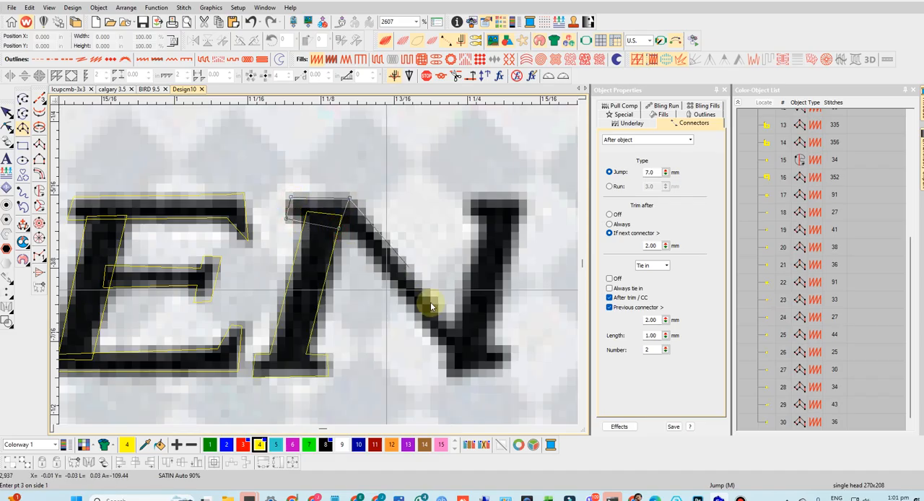
pyautogui.click(464, 334)
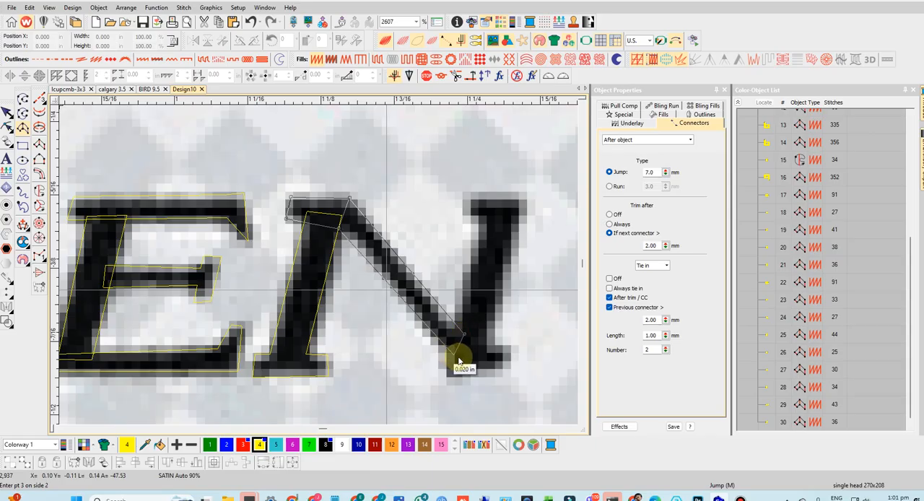
pyautogui.click(455, 361)
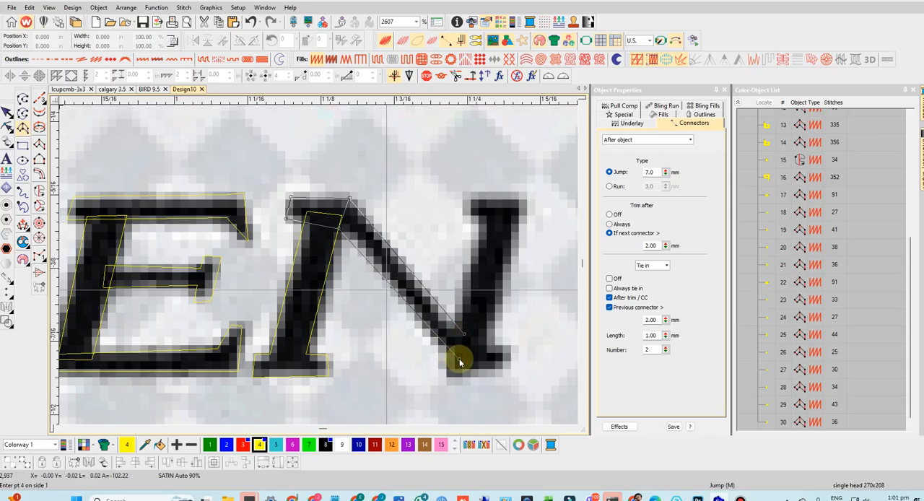
pyautogui.press('Return')
# - Trace the second stem of the N as a satin Column A, from its foot up to and including the upper serif
pyautogui.click(510, 349)
pyautogui.click(512, 360)
pyautogui.click(482, 344)
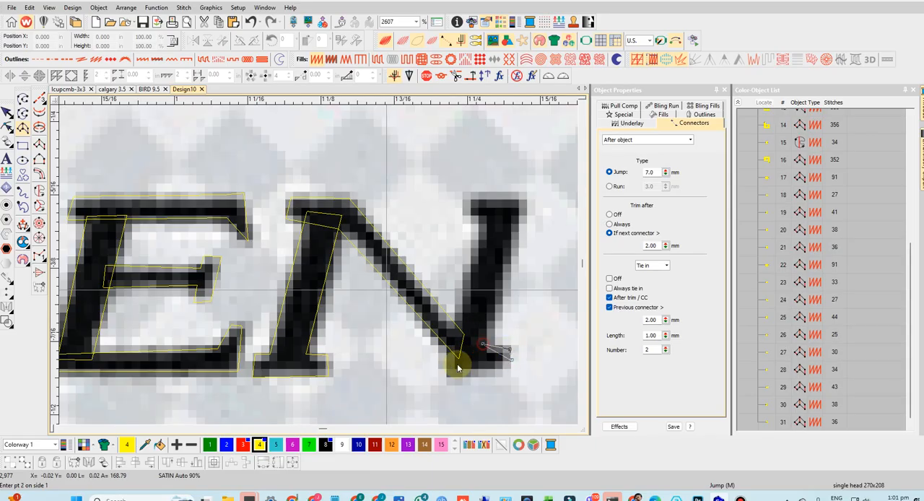
pyautogui.click(447, 369)
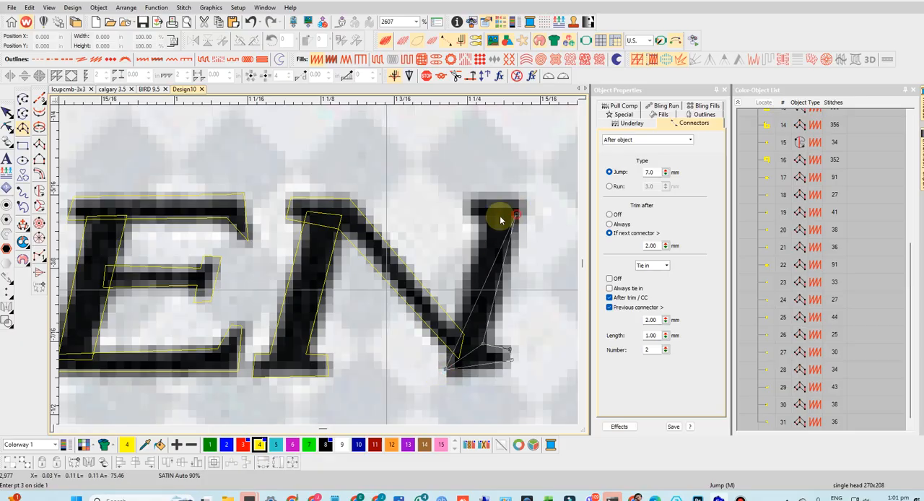
pyautogui.click(526, 215)
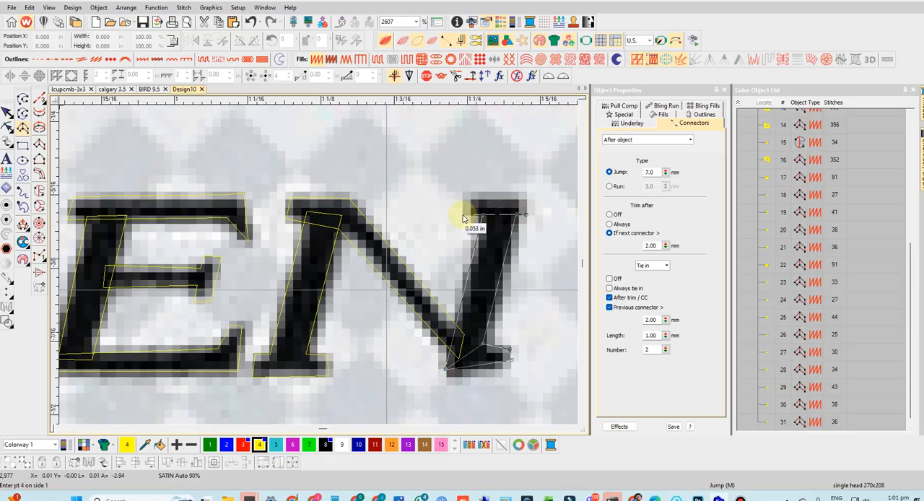
pyautogui.click(462, 215)
pyautogui.click(527, 194)
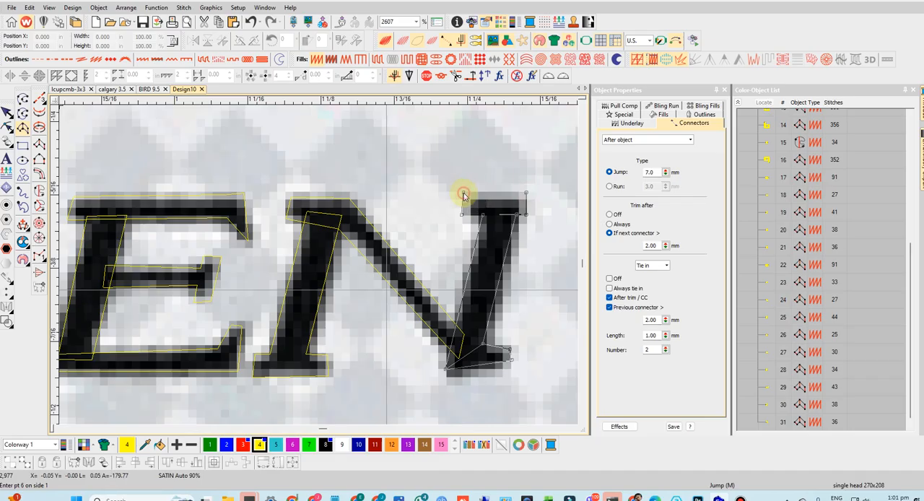
pyautogui.click(467, 196)
pyautogui.press('Return')
# - Move the imported logo bitmap off the digitized objects to their right, to about X 3.905 in
pyautogui.scroll(-6, 459, 222)
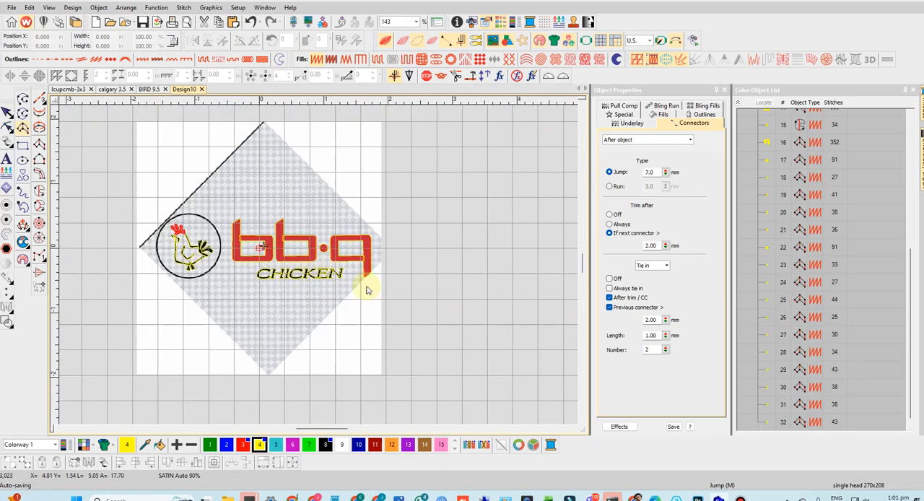
pyautogui.click(261, 335)
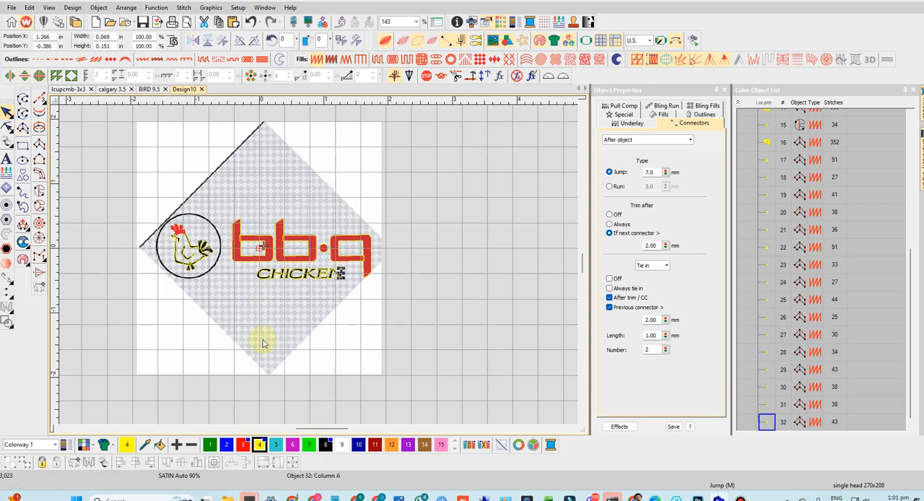
pyautogui.moveTo(481, 327); pyautogui.dragTo(494, 329)
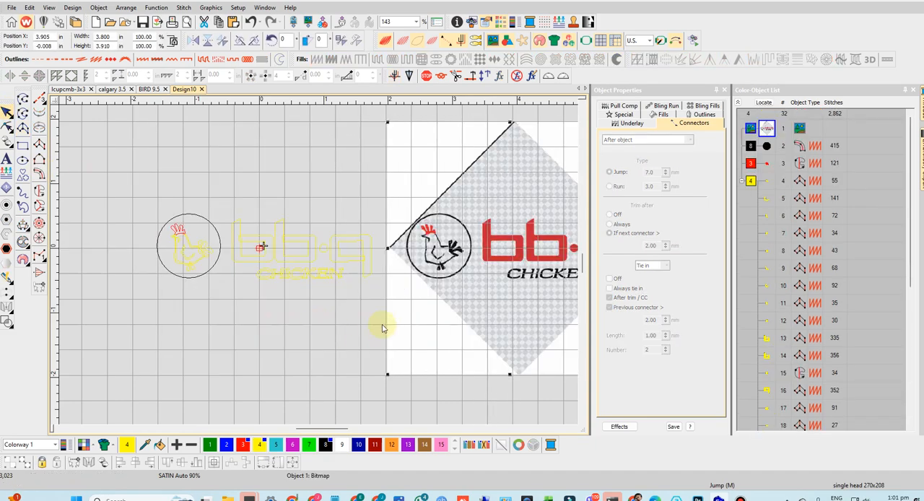
pyautogui.click(328, 312)
# - Recolor the CHICKEN letters to black (color 8) and the bb·q lettering with its dot to red (color 3)
pyautogui.moveTo(243, 270); pyautogui.dragTo(244, 268)
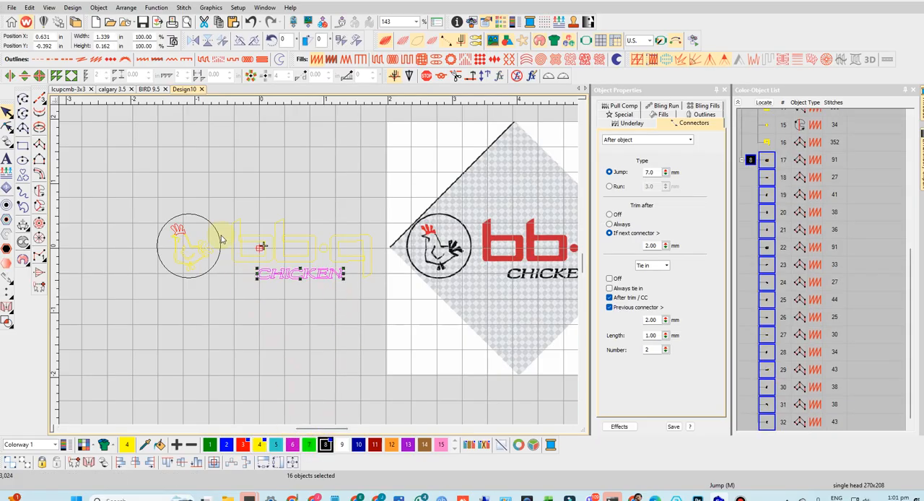
pyautogui.moveTo(222, 200); pyautogui.dragTo(396, 272)
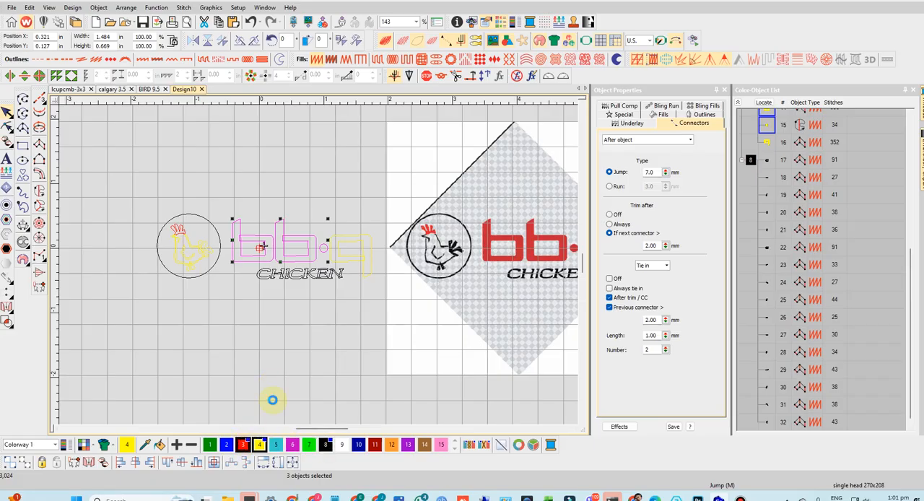
pyautogui.moveTo(381, 226); pyautogui.dragTo(332, 297)
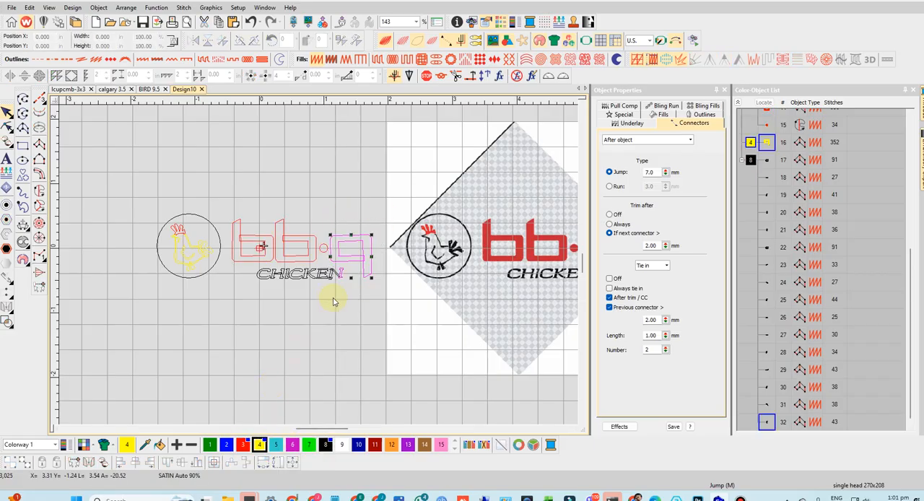
pyautogui.click(355, 291)
pyautogui.click(337, 234)
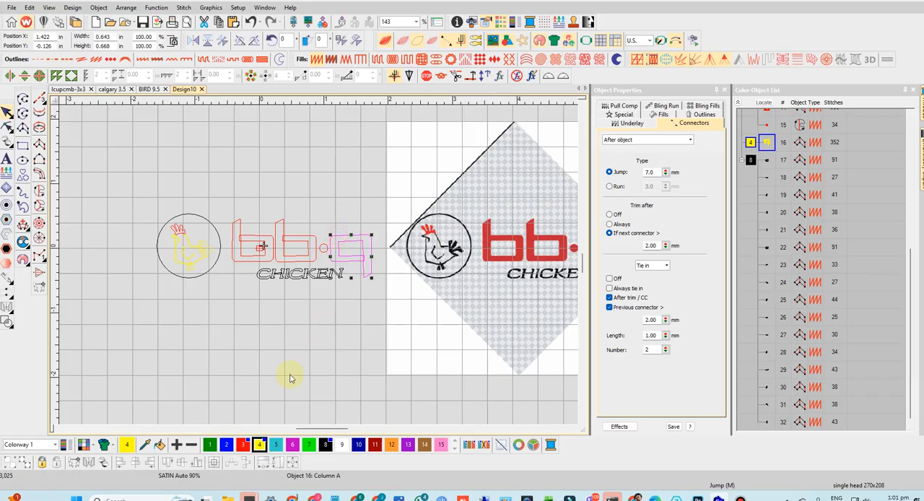
pyautogui.click(270, 345)
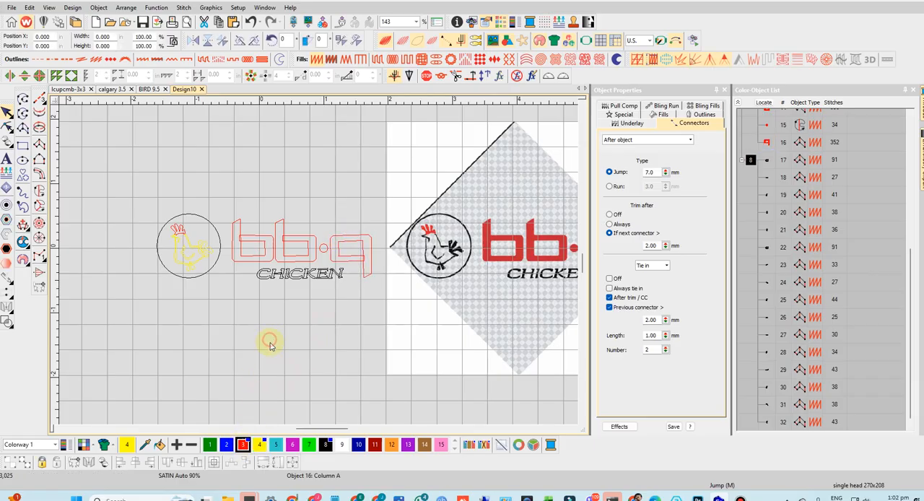
# - Recolor all yellow hen objects inside the circle to black (color 8)
pyautogui.scroll(5, 827, 240)
pyautogui.click(752, 181)
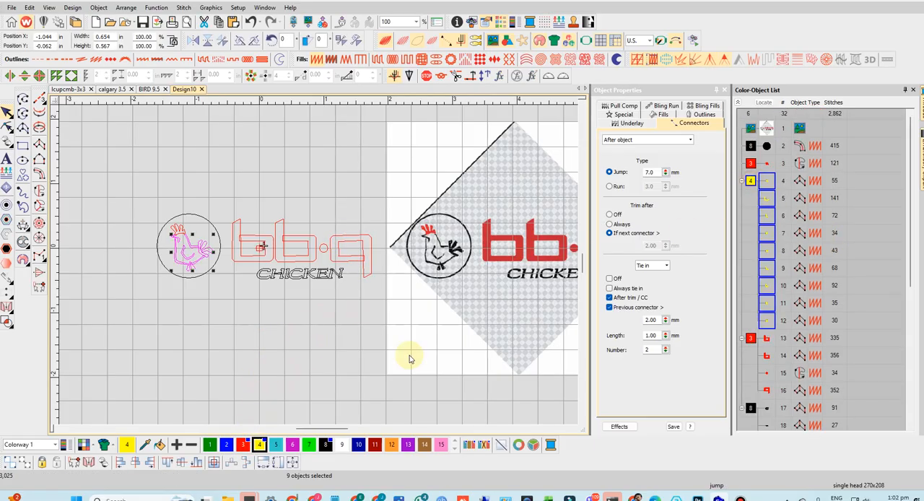
pyautogui.click(325, 446)
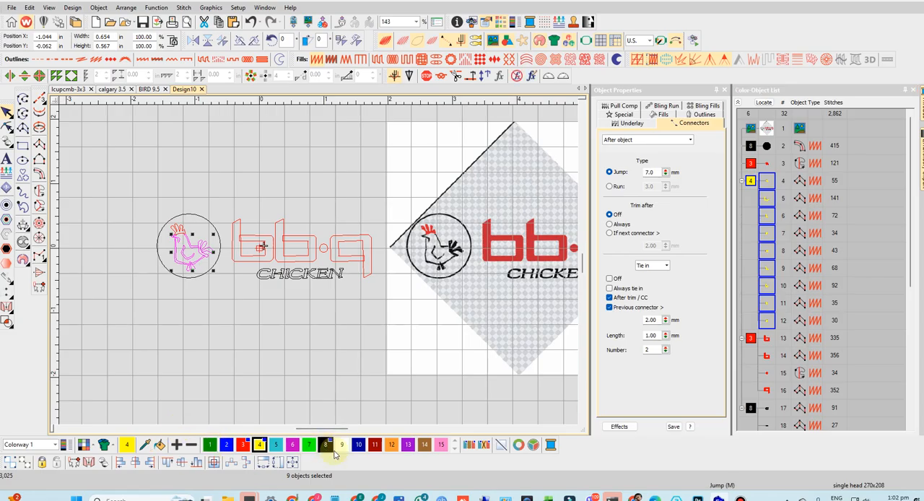
pyautogui.click(282, 319)
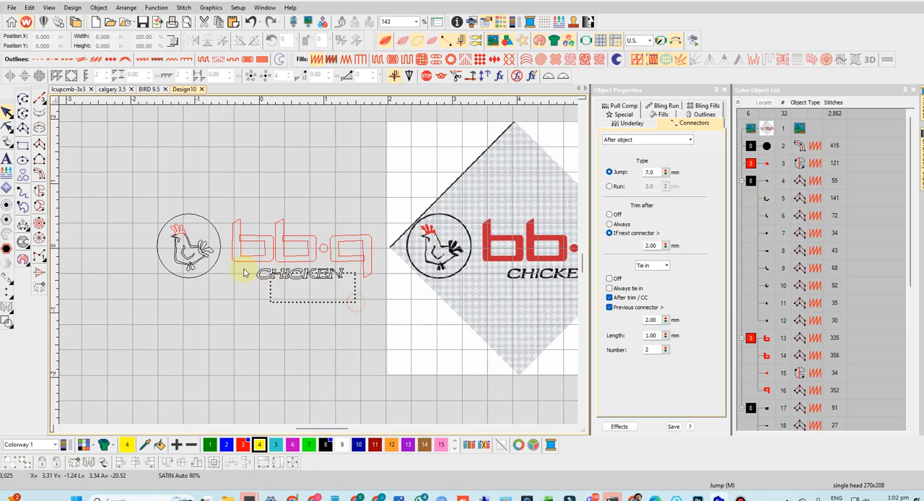
# - Apply Closest Join to the bb·q and CHICKEN lettering objects, and display the design as realistic stitches
pyautogui.moveTo(244, 273); pyautogui.dragTo(251, 282)
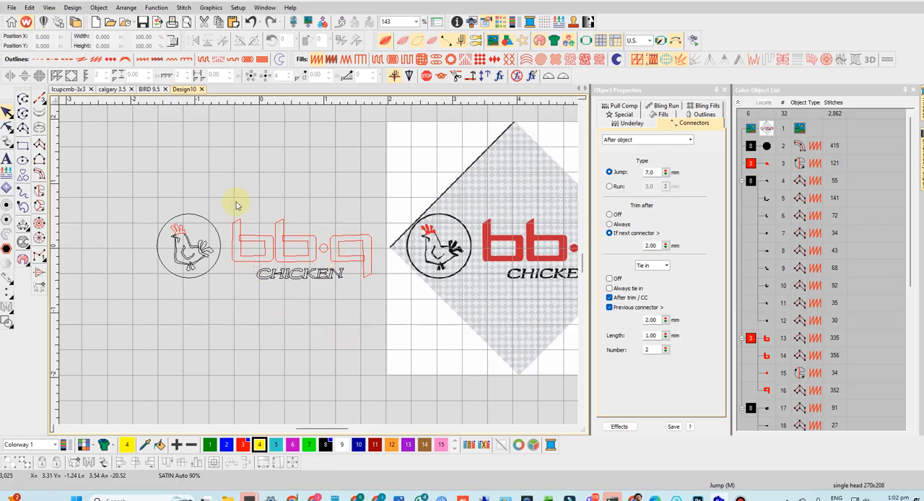
pyautogui.moveTo(236, 206); pyautogui.dragTo(228, 201)
pyautogui.rightClick(767, 271)
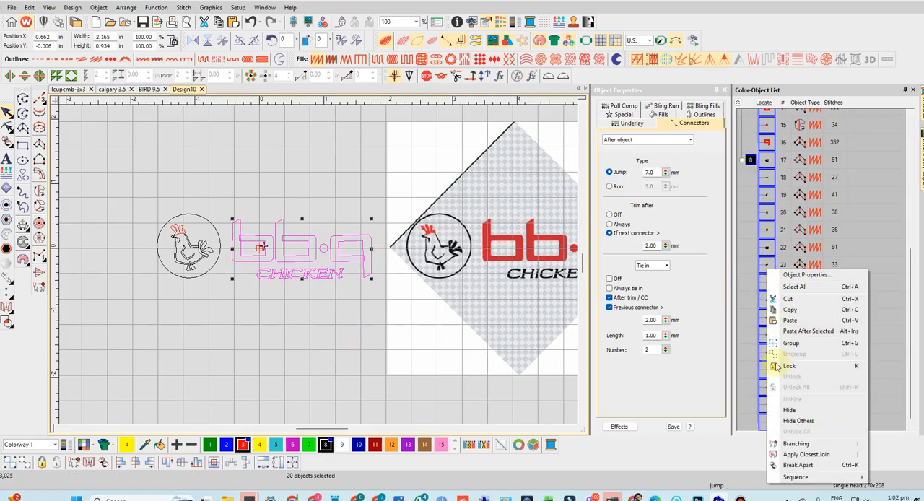
pyautogui.click(796, 443)
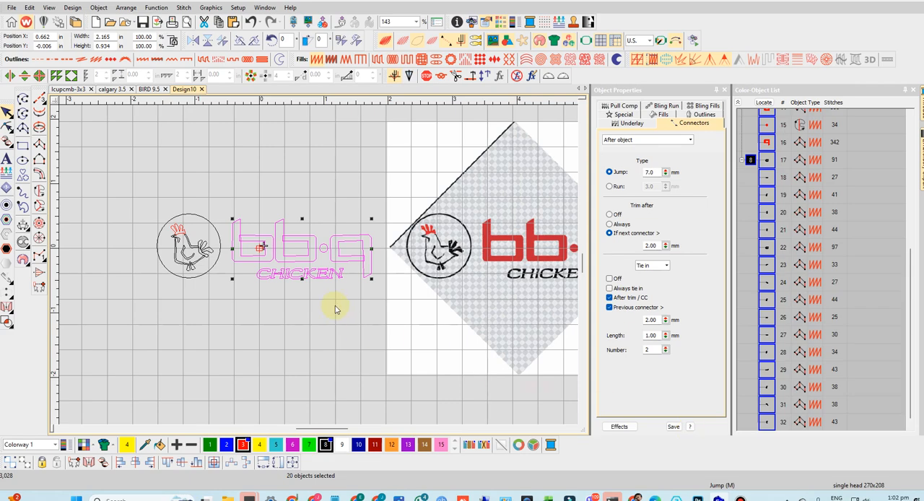
pyautogui.click(400, 43)
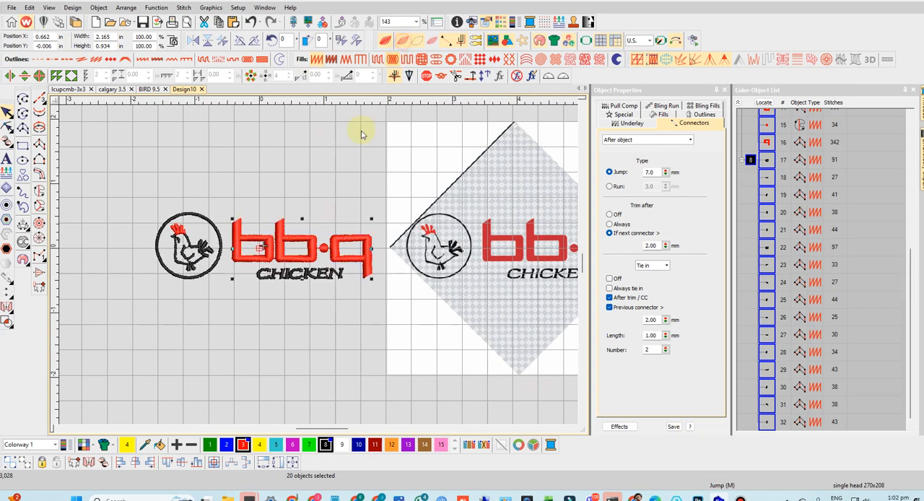
pyautogui.click(298, 319)
# - Set Trim after to Off in the connectors of all CHICKEN letter objects
pyautogui.scroll(2, 334, 294)
pyautogui.moveTo(370, 267); pyautogui.dragTo(158, 216)
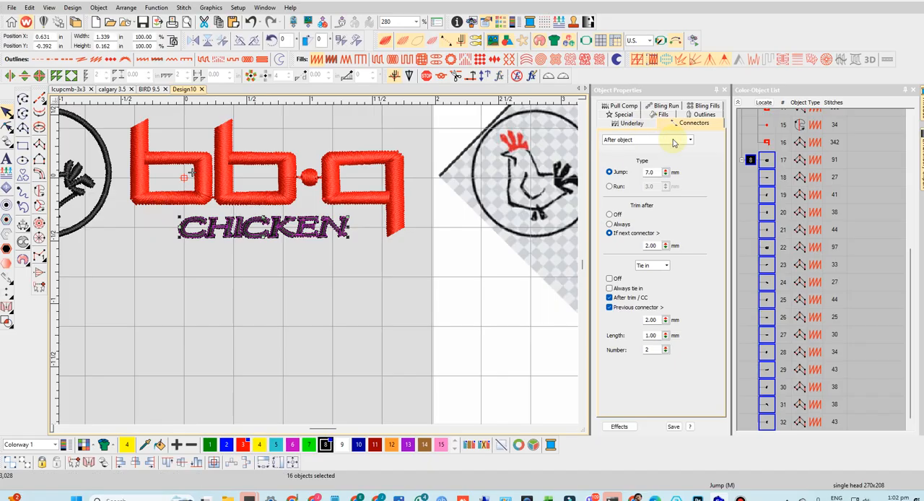
pyautogui.click(610, 215)
pyautogui.click(239, 286)
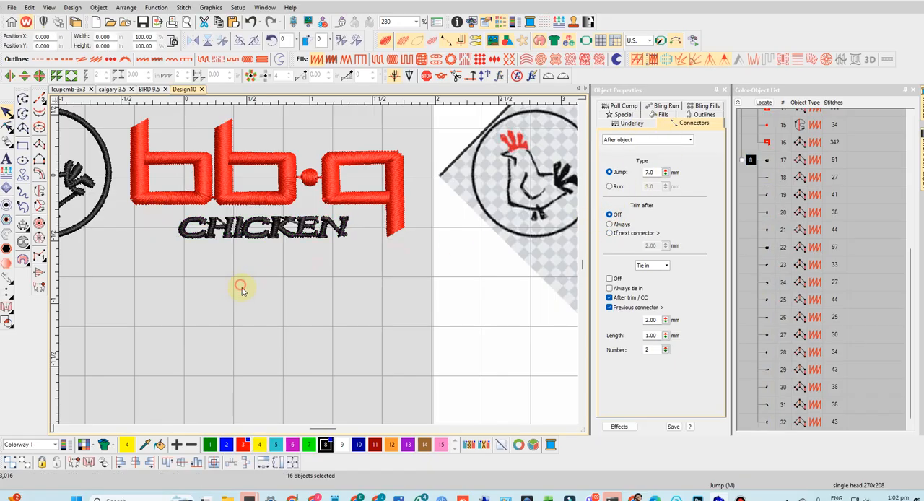
# - Apply Closest Join again to only the CHICKEN letter objects
pyautogui.scroll(-2, 283, 244)
pyautogui.scroll(2, 319, 268)
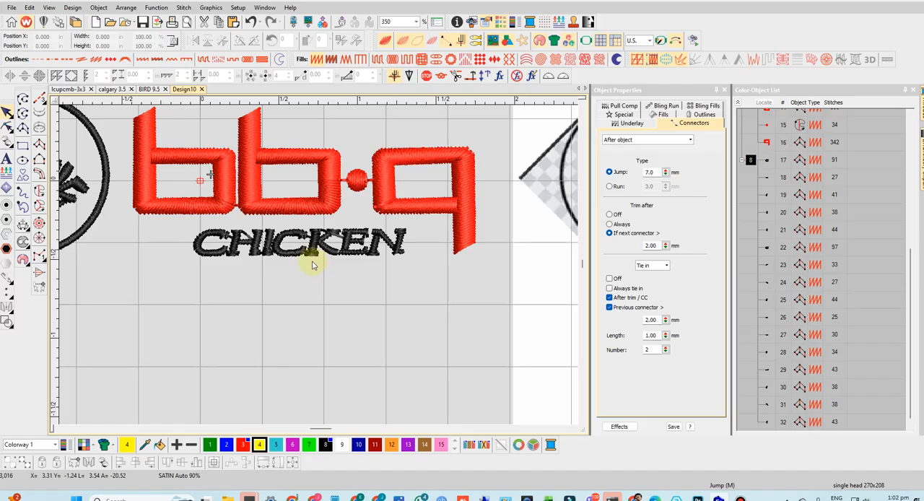
pyautogui.moveTo(419, 284); pyautogui.dragTo(187, 228)
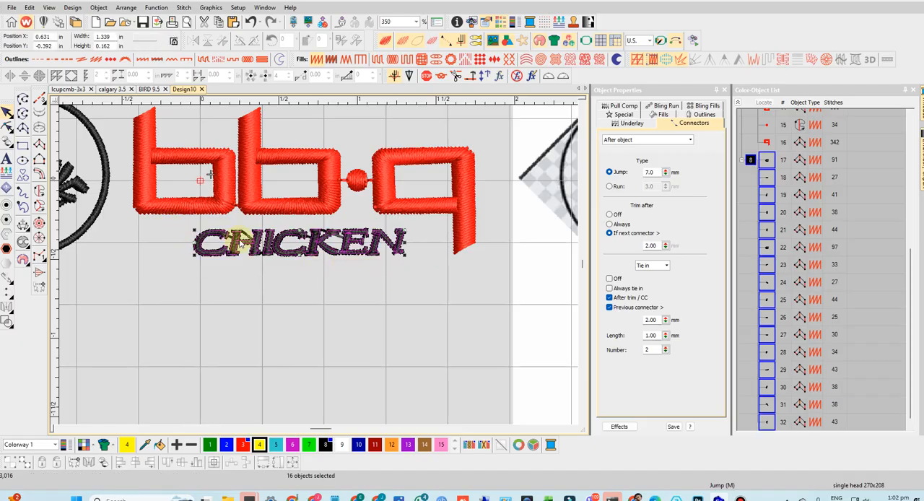
pyautogui.rightClick(240, 244)
pyautogui.click(261, 211)
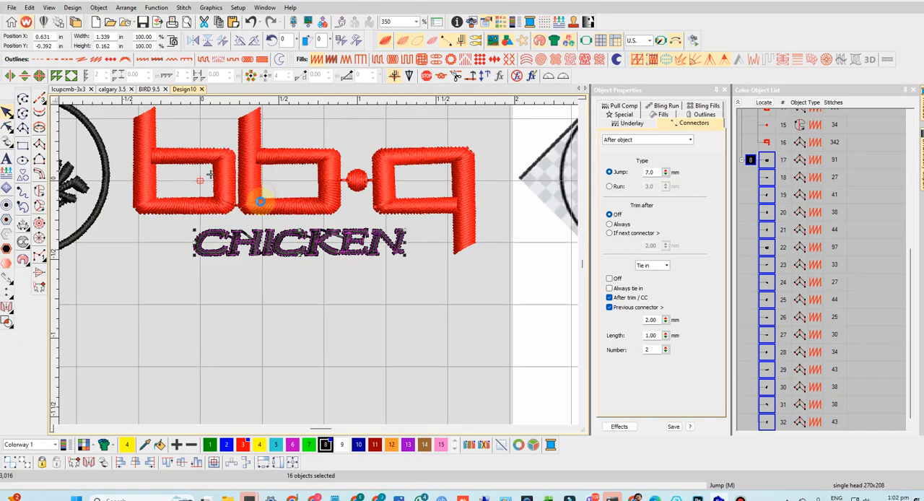
pyautogui.click(280, 296)
# - Center the whole stitched design, without the bitmap, at position X 0 and Y 0
pyautogui.scroll(-4, 320, 264)
pyautogui.moveTo(197, 199); pyautogui.dragTo(373, 292)
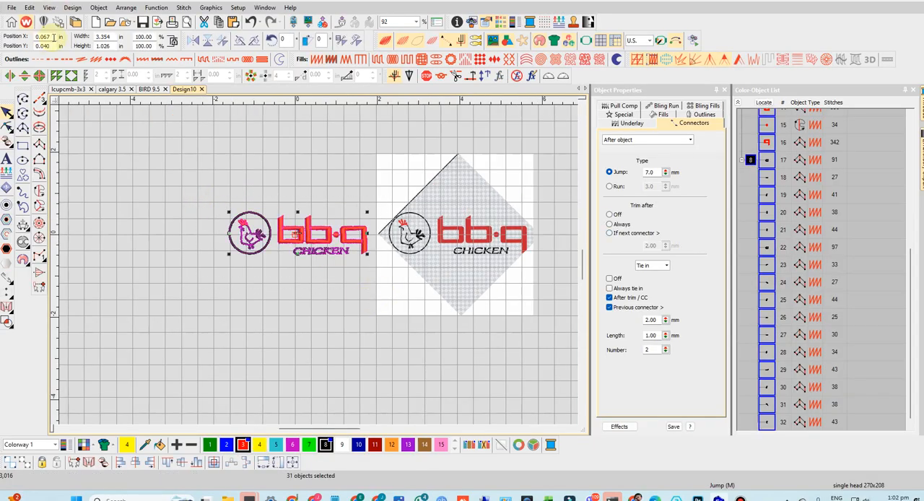
pyautogui.press('Tab')
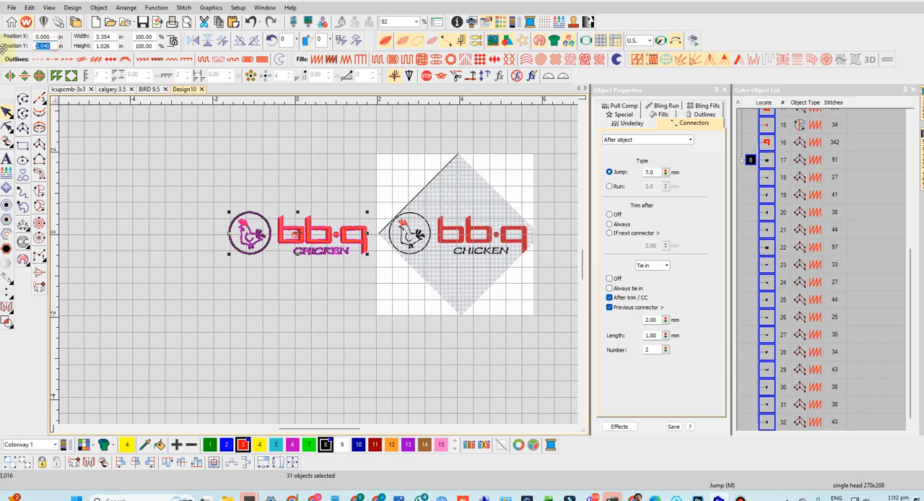
pyautogui.press('Return')
# - Apply Auto Start & End with the start and end point at the design's center, maintained automatically
pyautogui.click(72, 7)
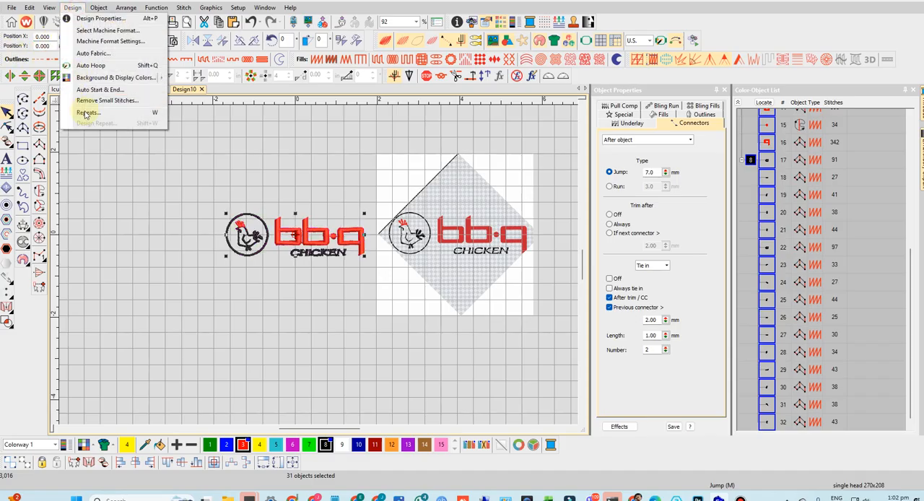
pyautogui.click(94, 89)
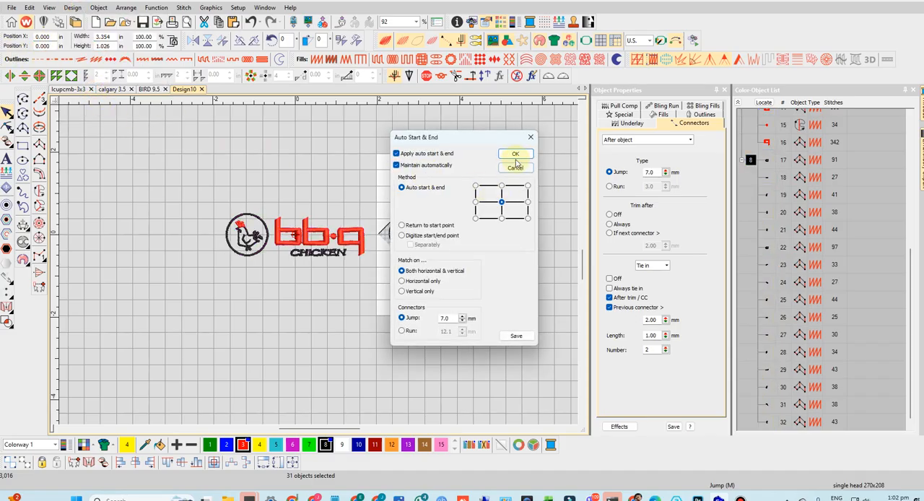
pyautogui.click(515, 154)
# - Resize all the embroidery objects, without the bitmap, proportionally to a width of 3.8 in
pyautogui.moveTo(216, 191); pyautogui.dragTo(379, 292)
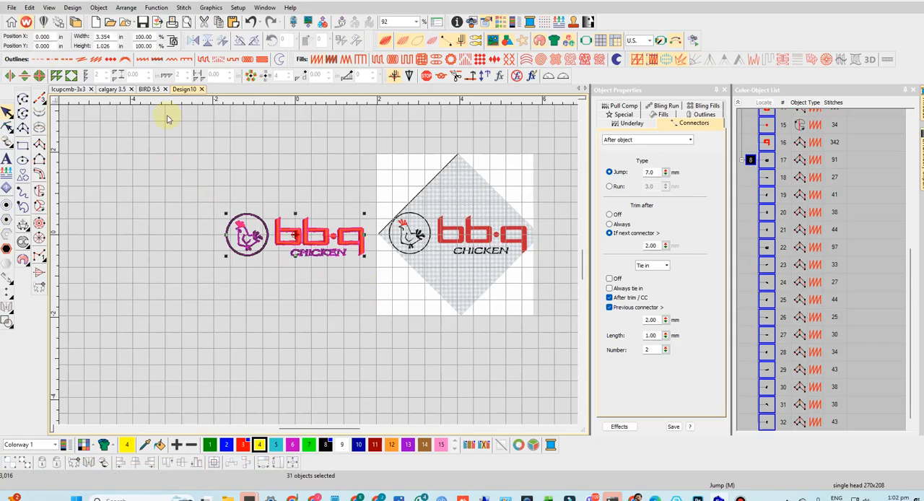
pyautogui.doubleClick(113, 36)
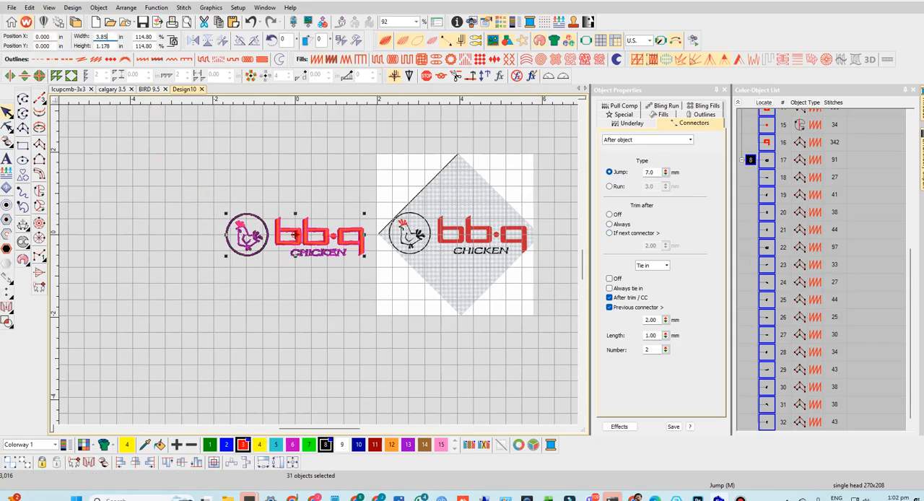
pyautogui.write('3.8')
pyautogui.press('Return')
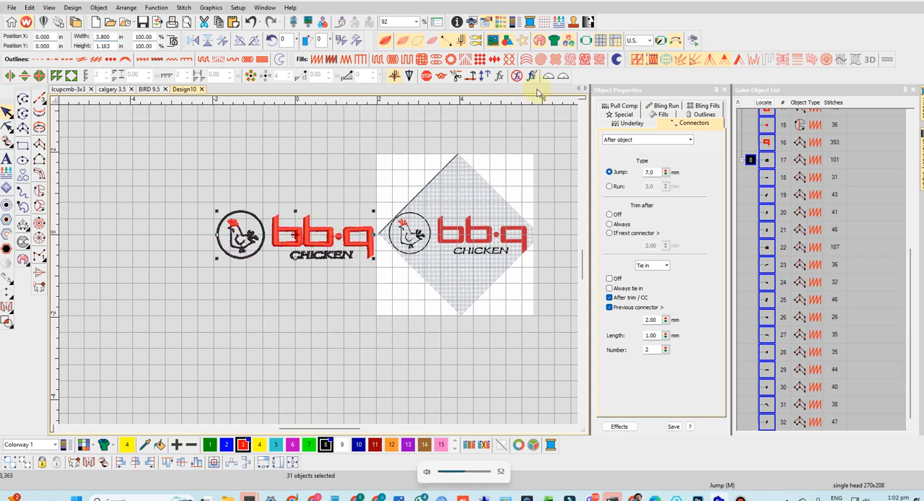
# - Inspect the stitches and connectors of the resized bb·q and CHICKEN lettering close up
pyautogui.scroll(4, 325, 262)
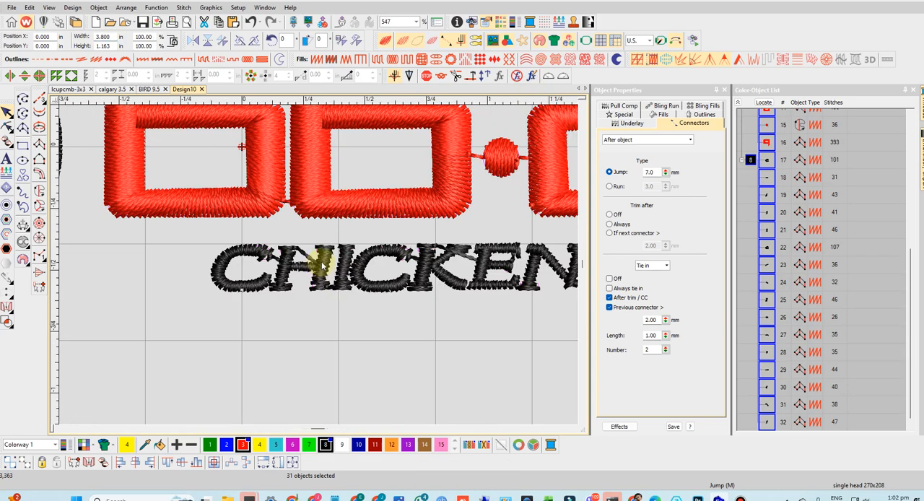
pyautogui.scroll(-2, 325, 262)
pyautogui.scroll(-1, 319, 267)
pyautogui.scroll(3, 319, 267)
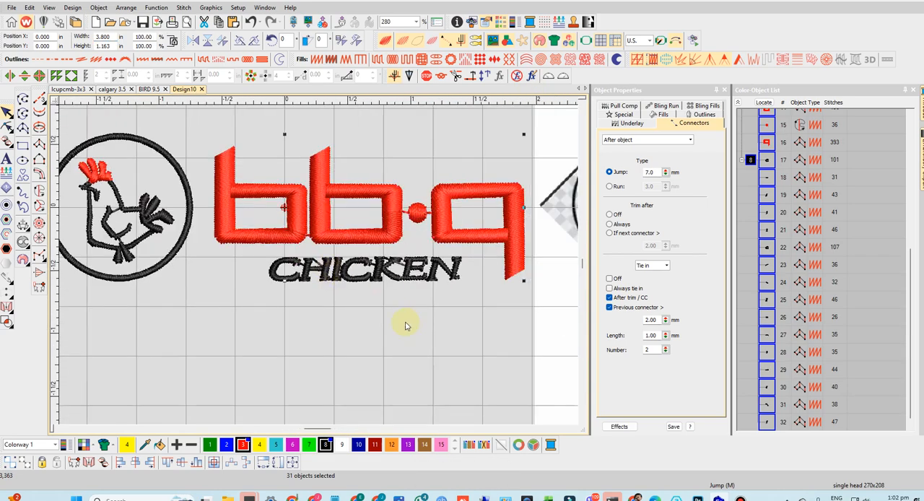
pyautogui.scroll(-3, 402, 306)
pyautogui.scroll(3, 341, 275)
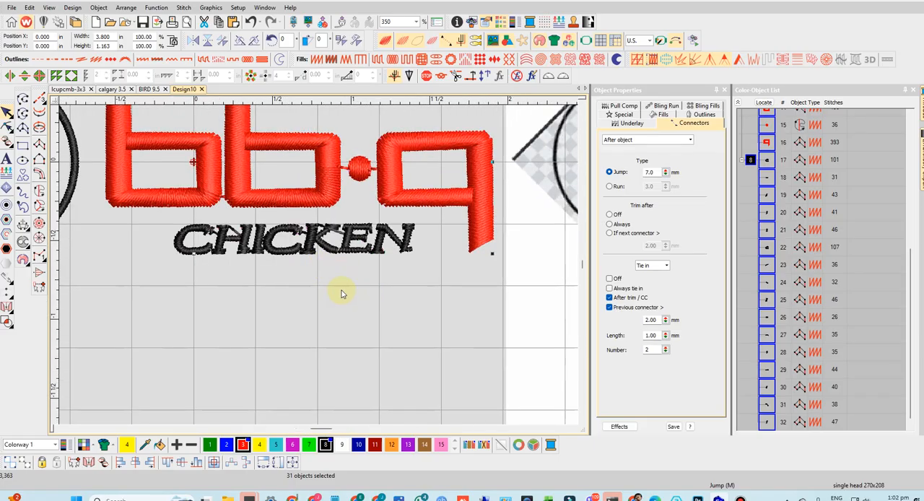
# - Export the design as a Tajima DST machine file named bbq in the October 2025 folder
pyautogui.scroll(-2, 342, 293)
pyautogui.click(11, 8)
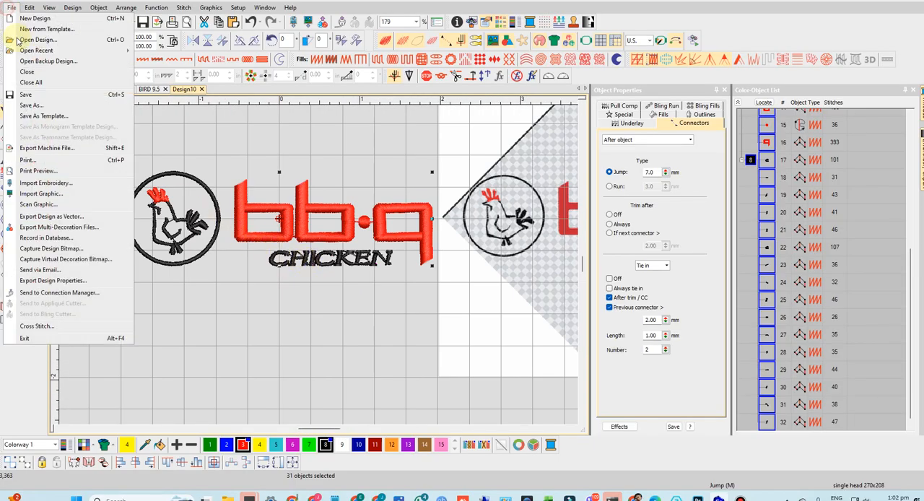
pyautogui.click(22, 148)
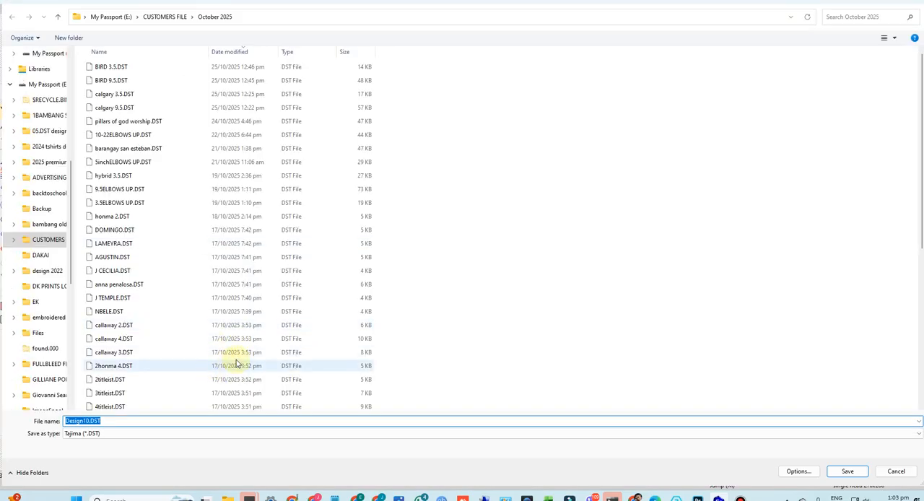
pyautogui.write('bbq')
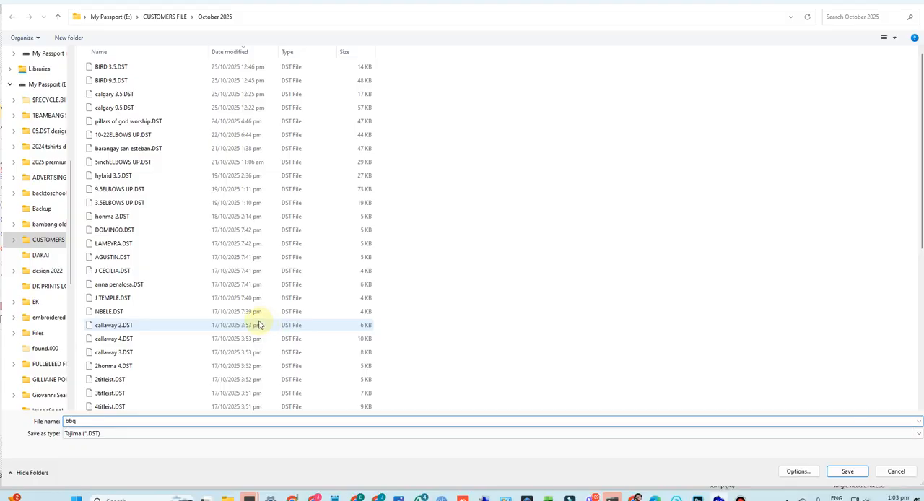
pyautogui.press('Return')
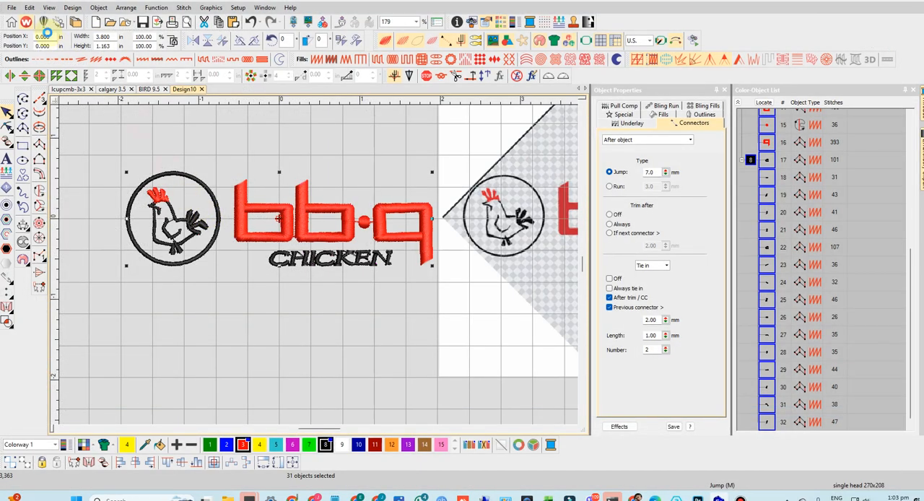
# - Save the design as the editable Wilcom file bbq.EMB in the October 2025 folder
pyautogui.click(12, 8)
pyautogui.click(24, 95)
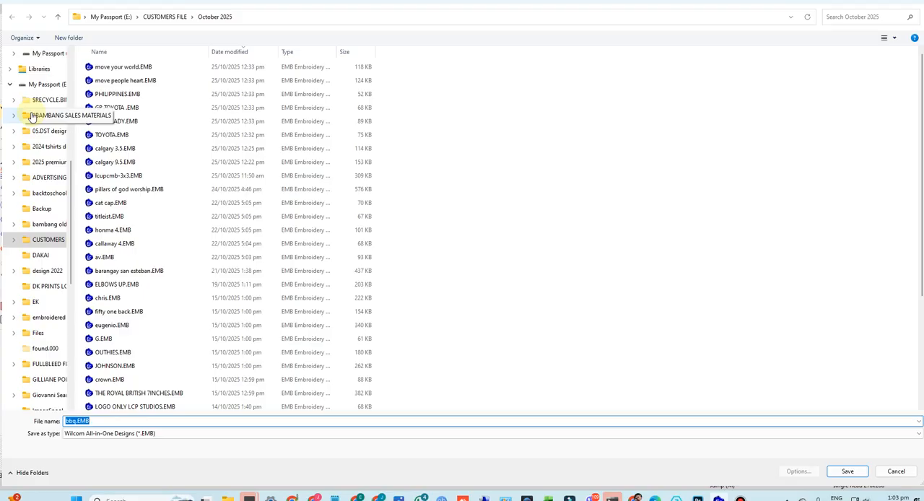
pyautogui.press('Return')
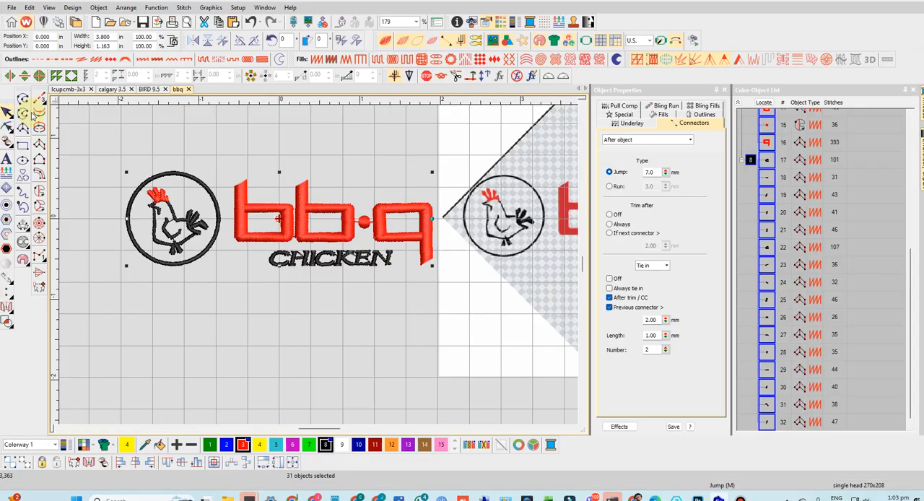